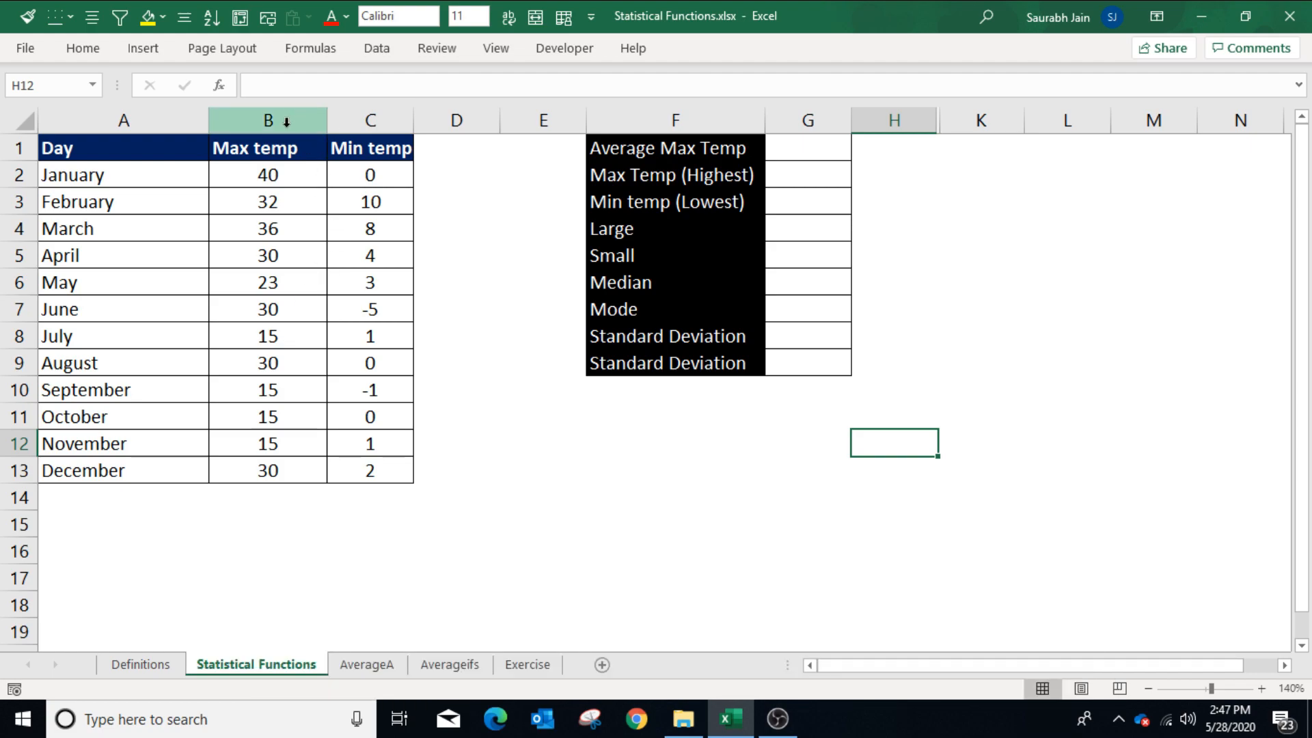
# - Calculate the average maximum temperature in G1 with =AVERAGE(B2:B13)
pyautogui.click(278, 146)
pyautogui.click(349, 147)
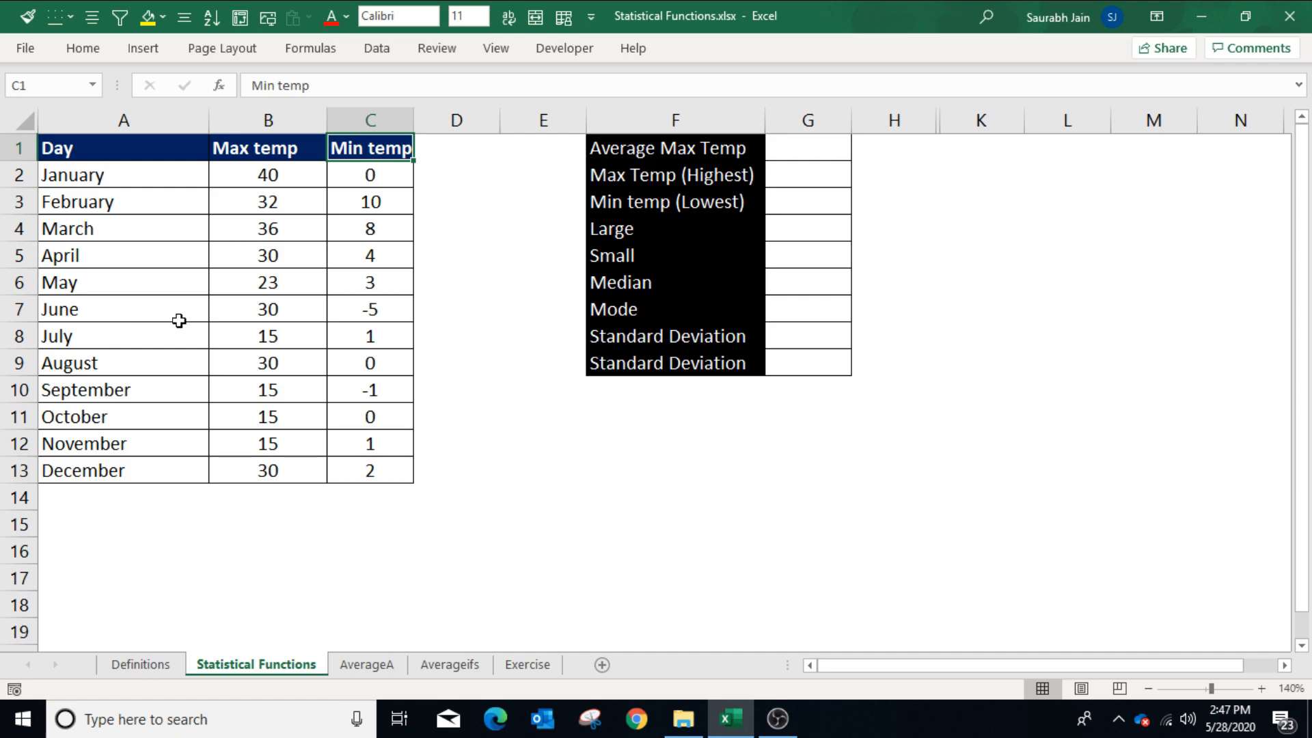
pyautogui.moveTo(283, 120); pyautogui.dragTo(360, 123)
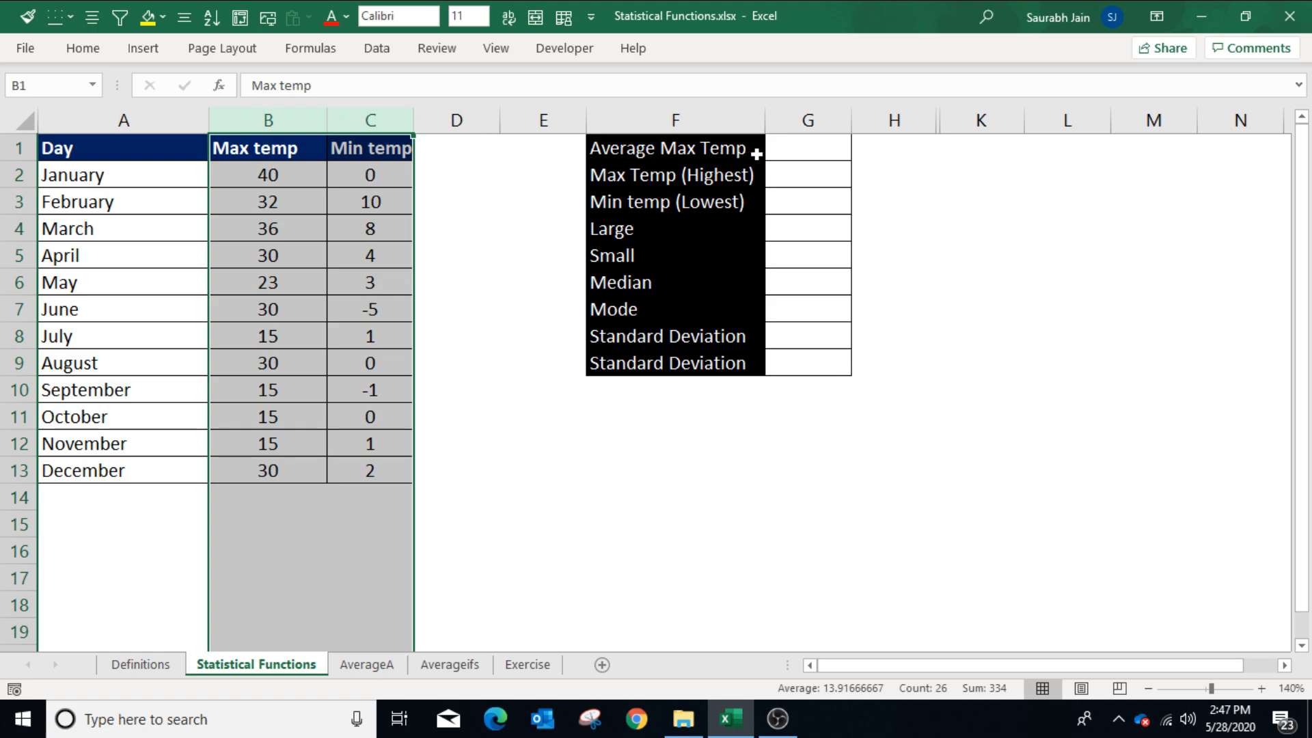
pyautogui.click(794, 148)
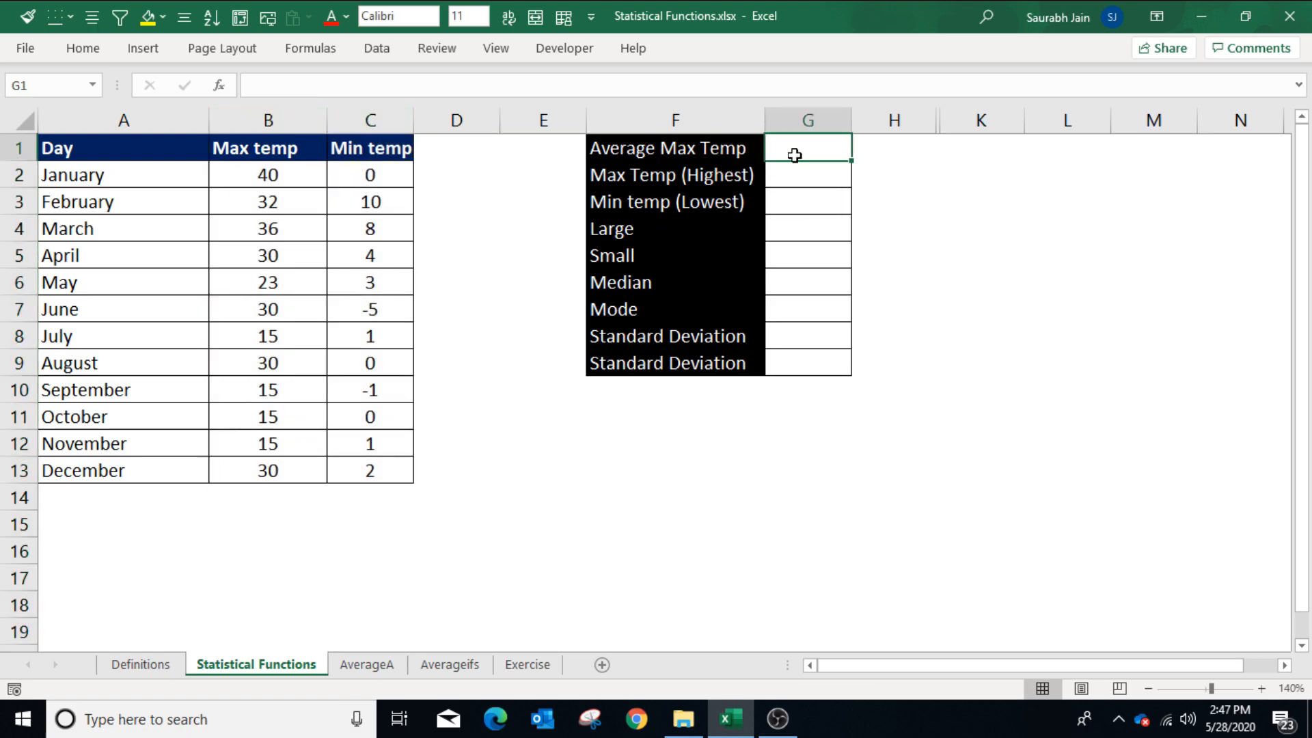
pyautogui.write('=aver')
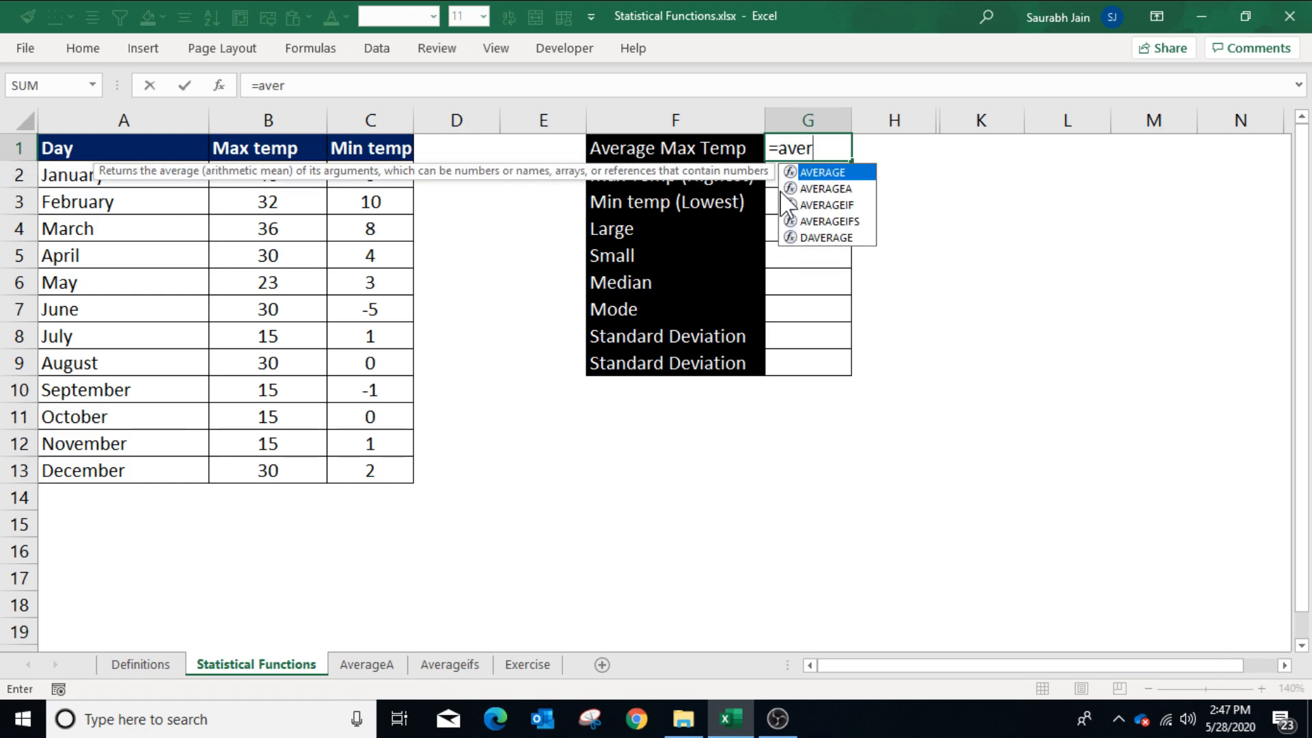
pyautogui.press('Tab')
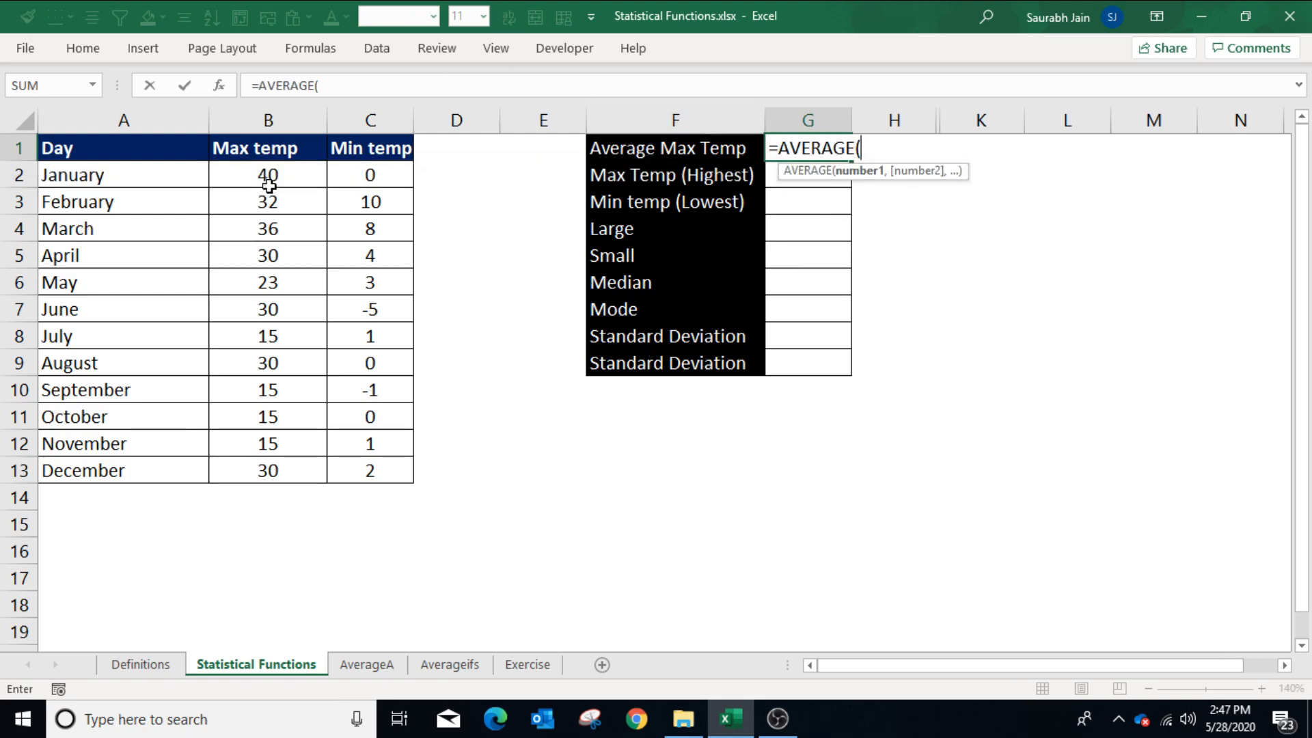
pyautogui.moveTo(265, 174); pyautogui.dragTo(260, 475)
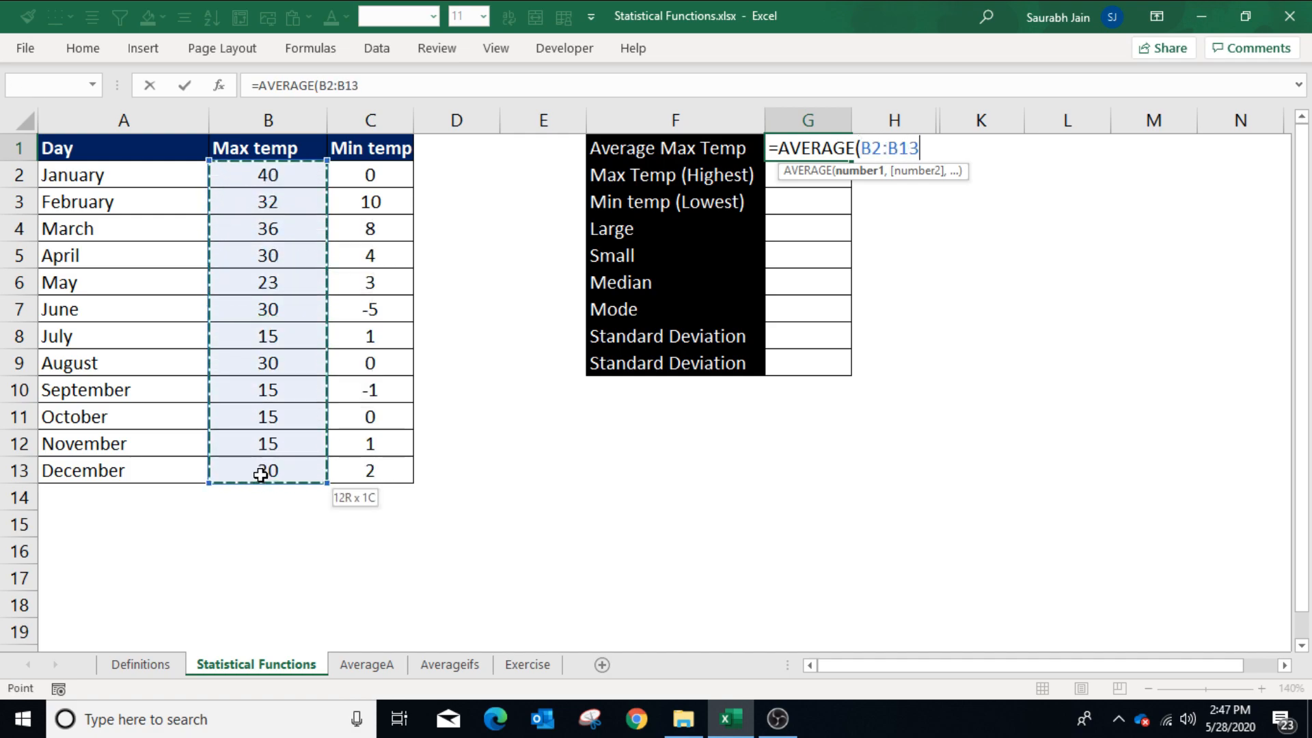
pyautogui.write(')')
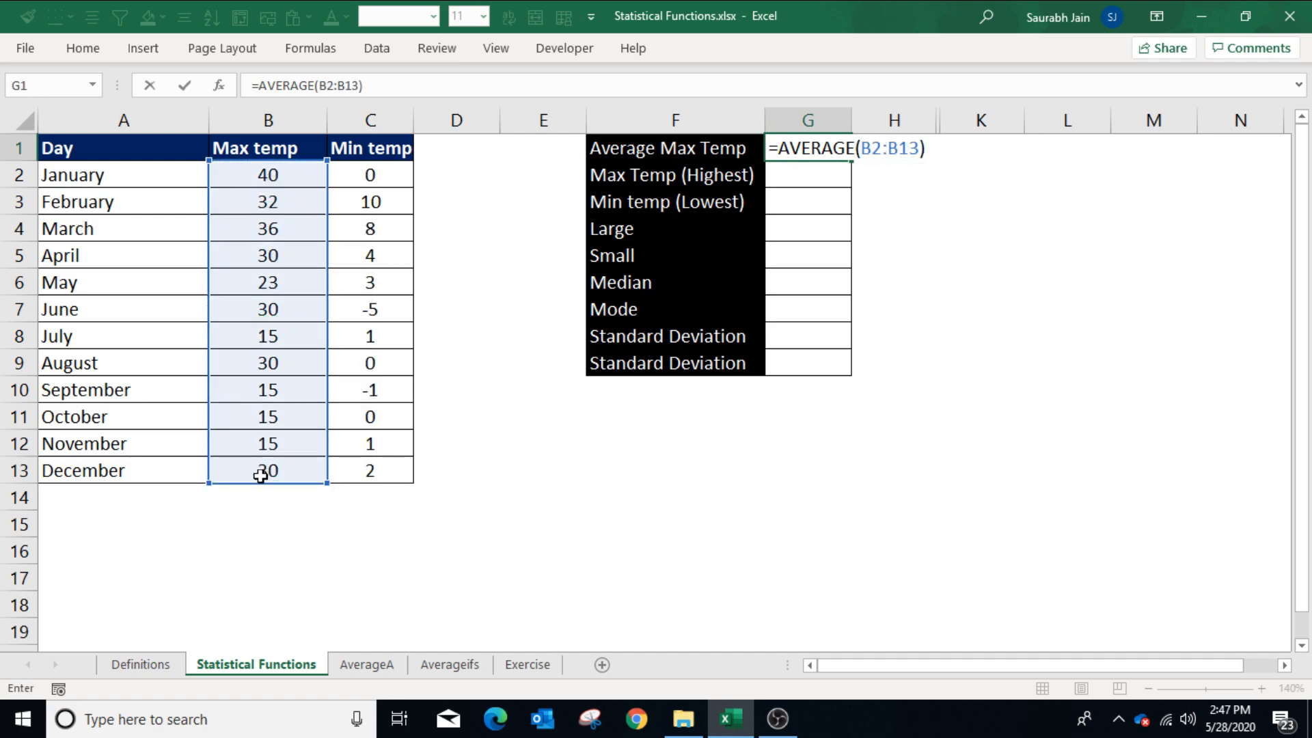
pyautogui.press('Return')
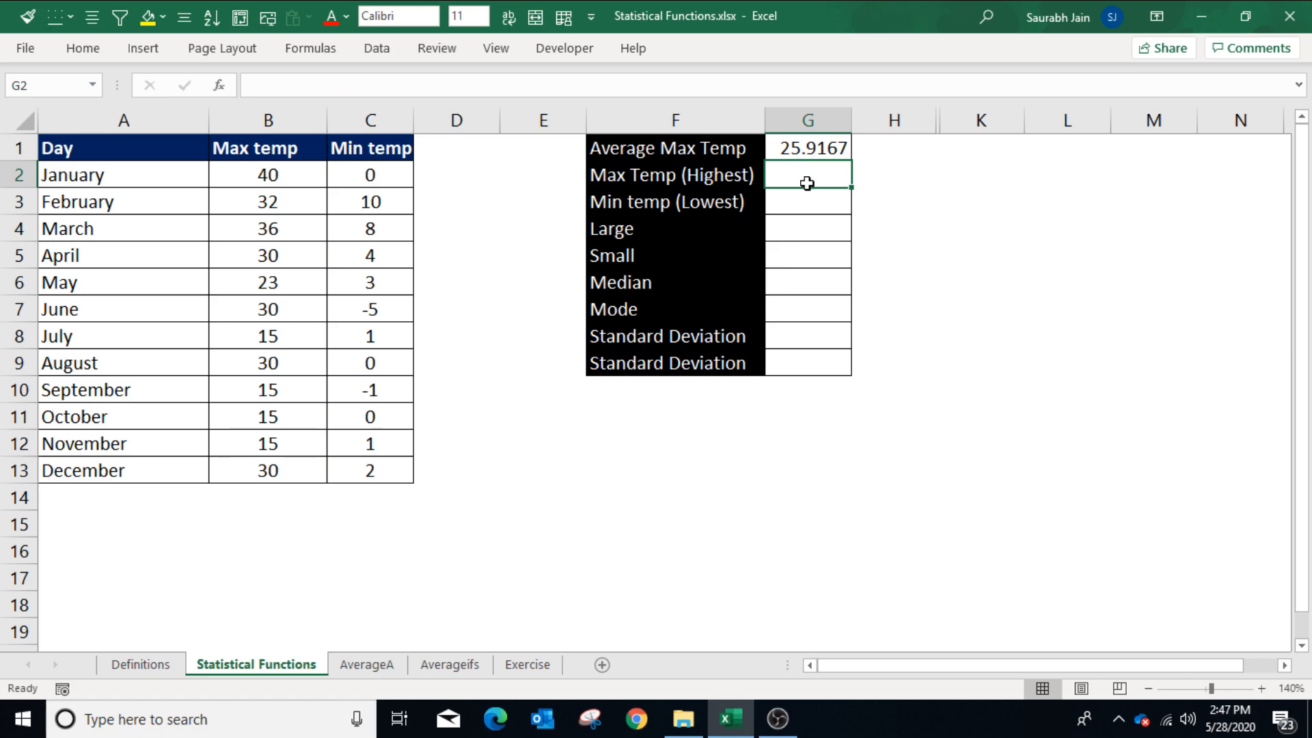
# - On the AverageA sheet, calculate the average temperature in F2 with =AVERAGE(B2:B13)
pyautogui.click(376, 670)
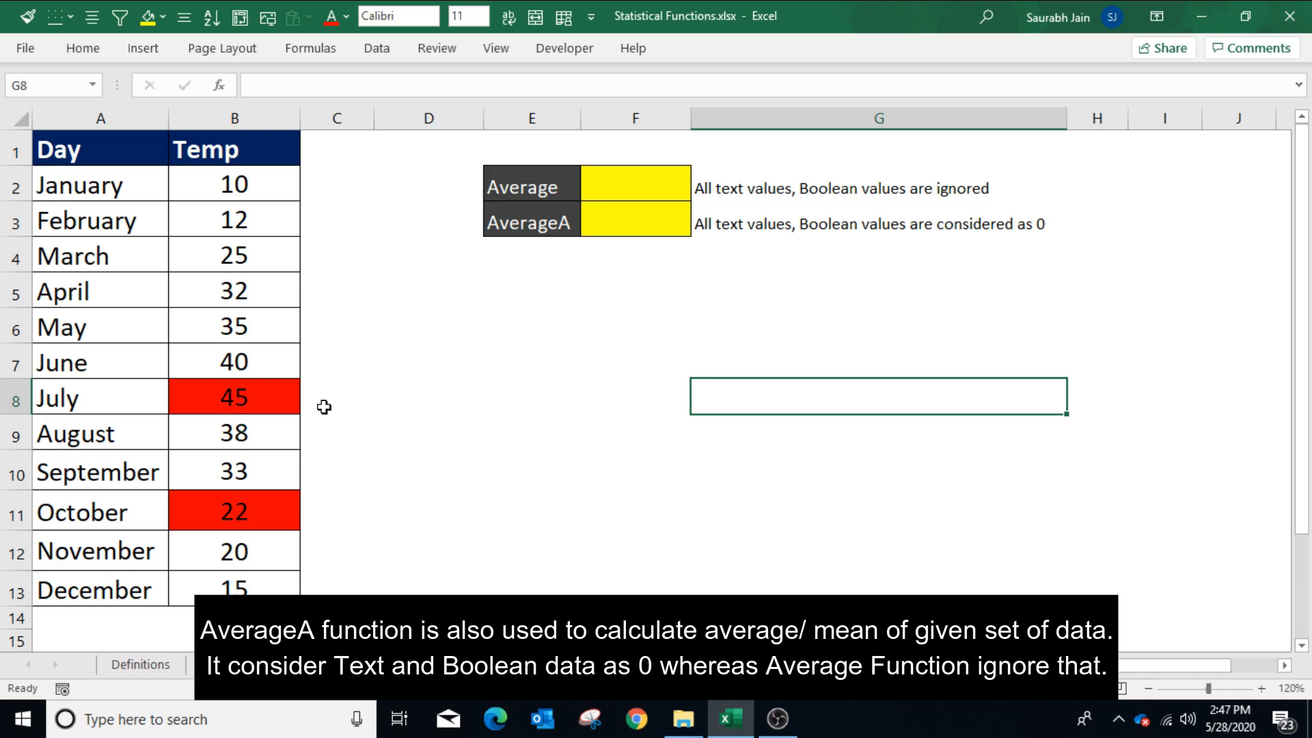
pyautogui.click(560, 186)
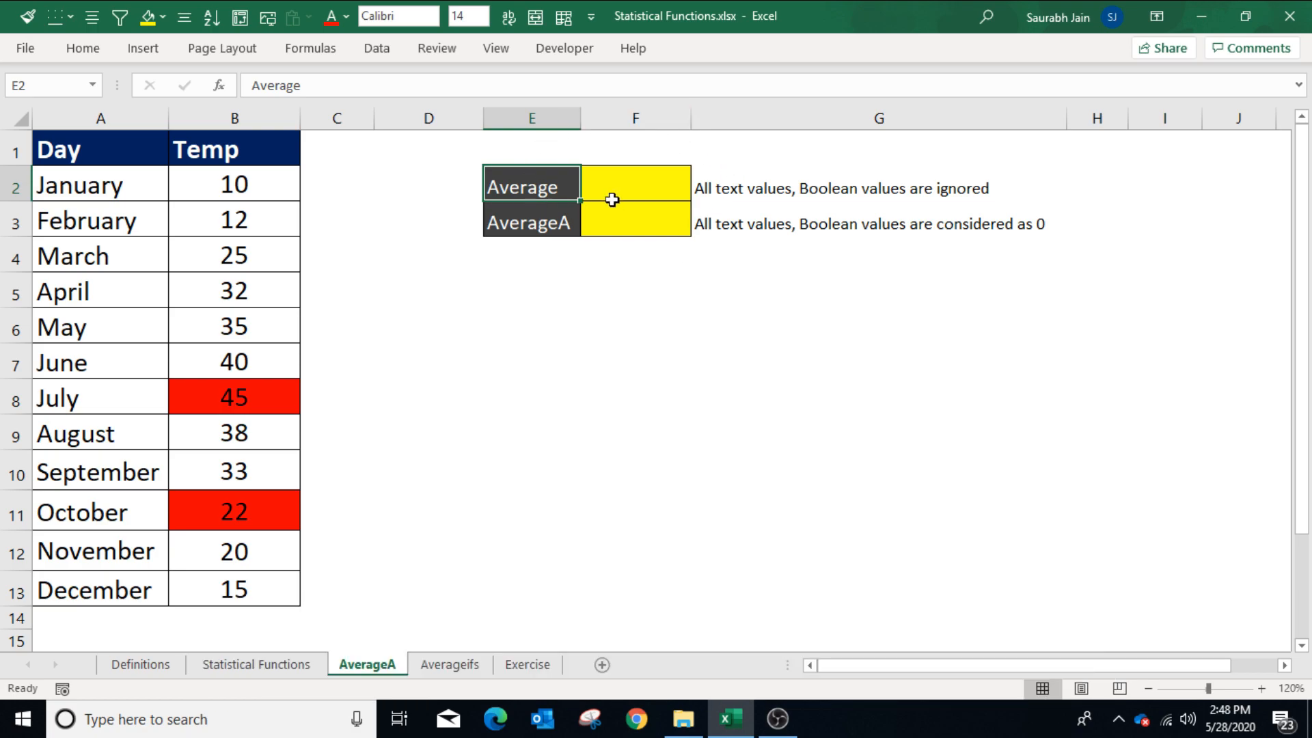
pyautogui.click(539, 205)
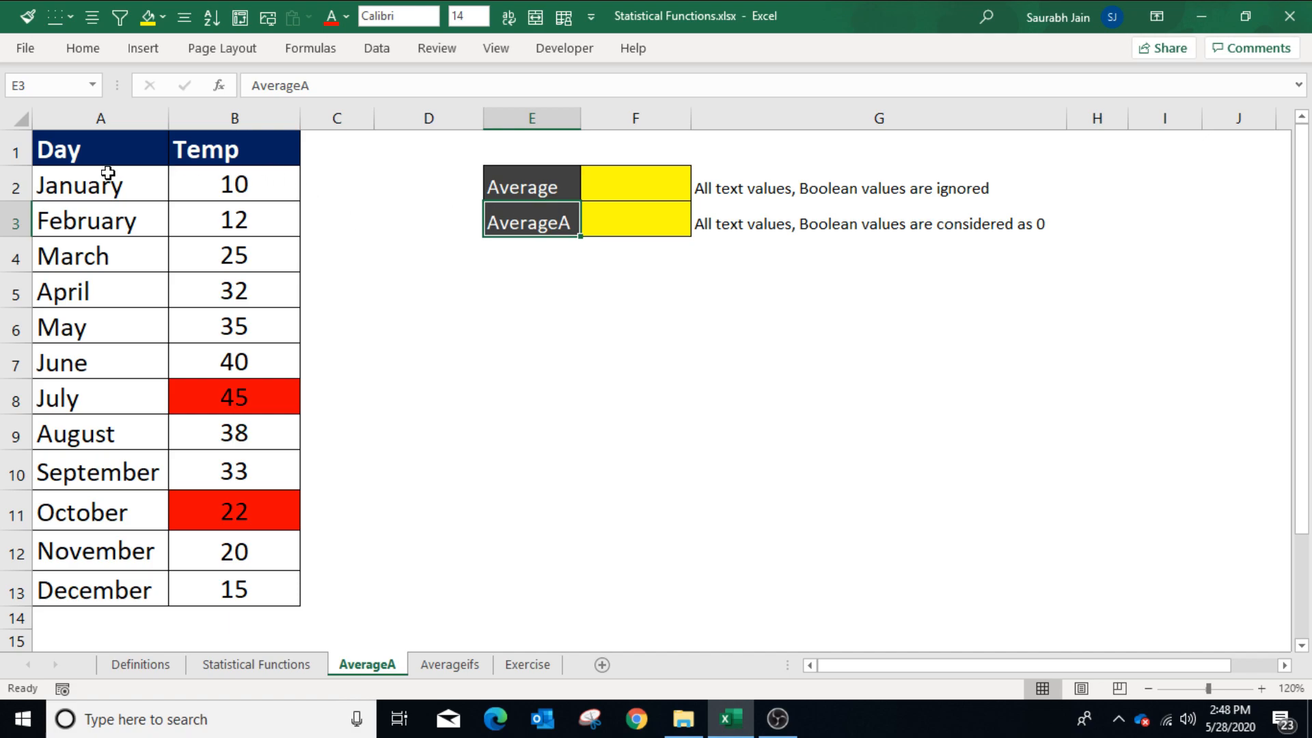
pyautogui.moveTo(244, 158); pyautogui.dragTo(236, 516)
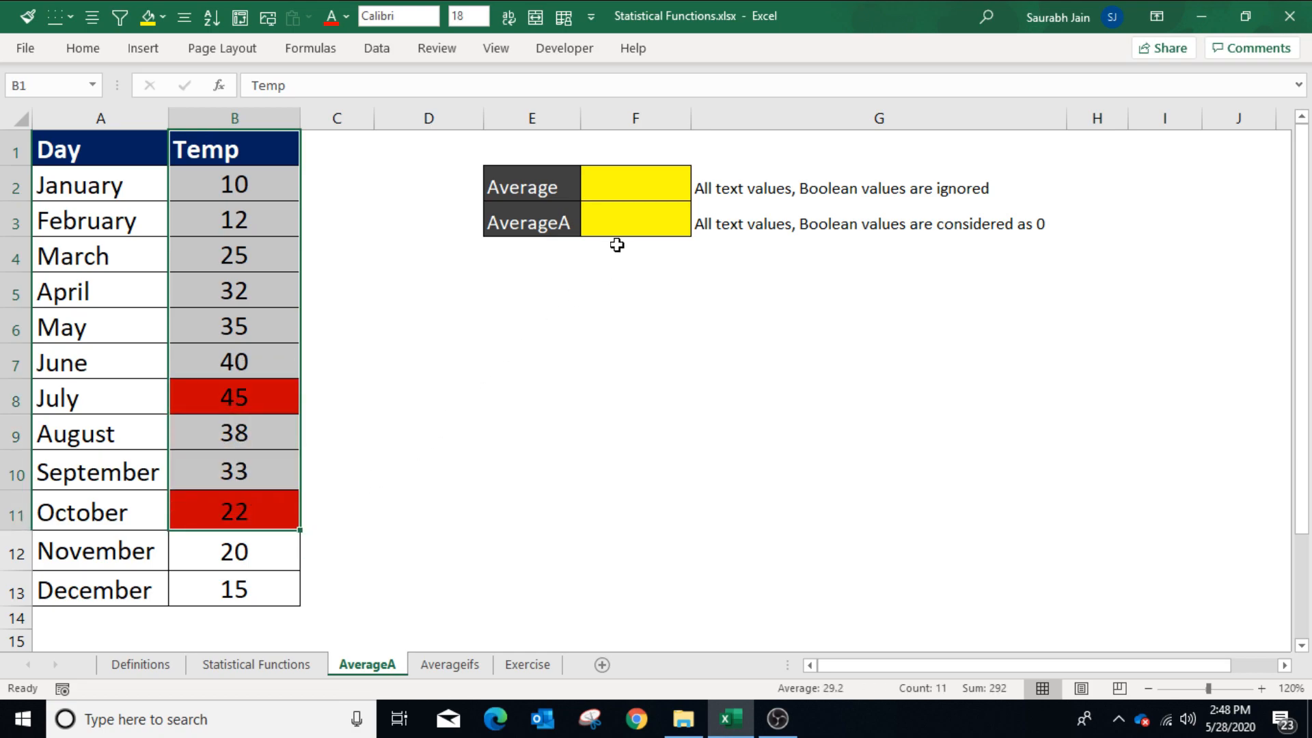
pyautogui.click(621, 195)
pyautogui.write('=average')
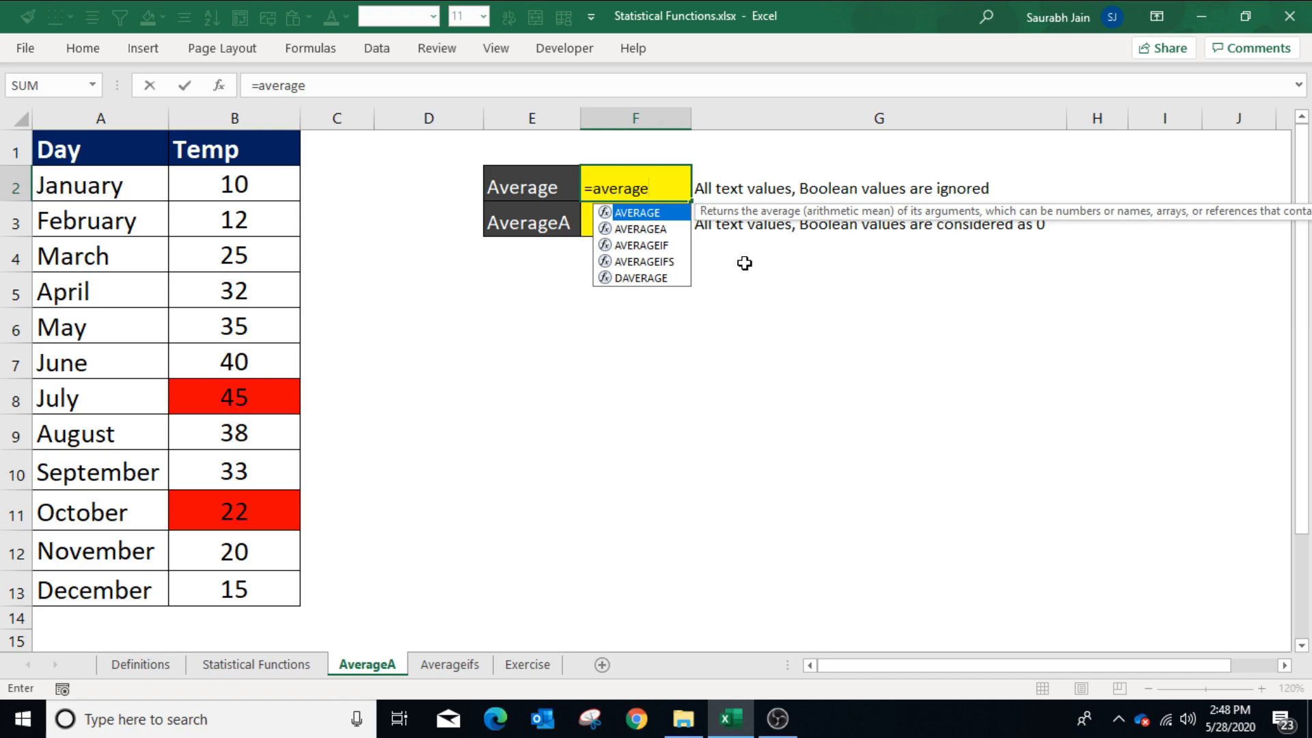
pyautogui.write('(')
pyautogui.moveTo(228, 185); pyautogui.dragTo(213, 591)
pyautogui.write(')')
pyautogui.press('Return')
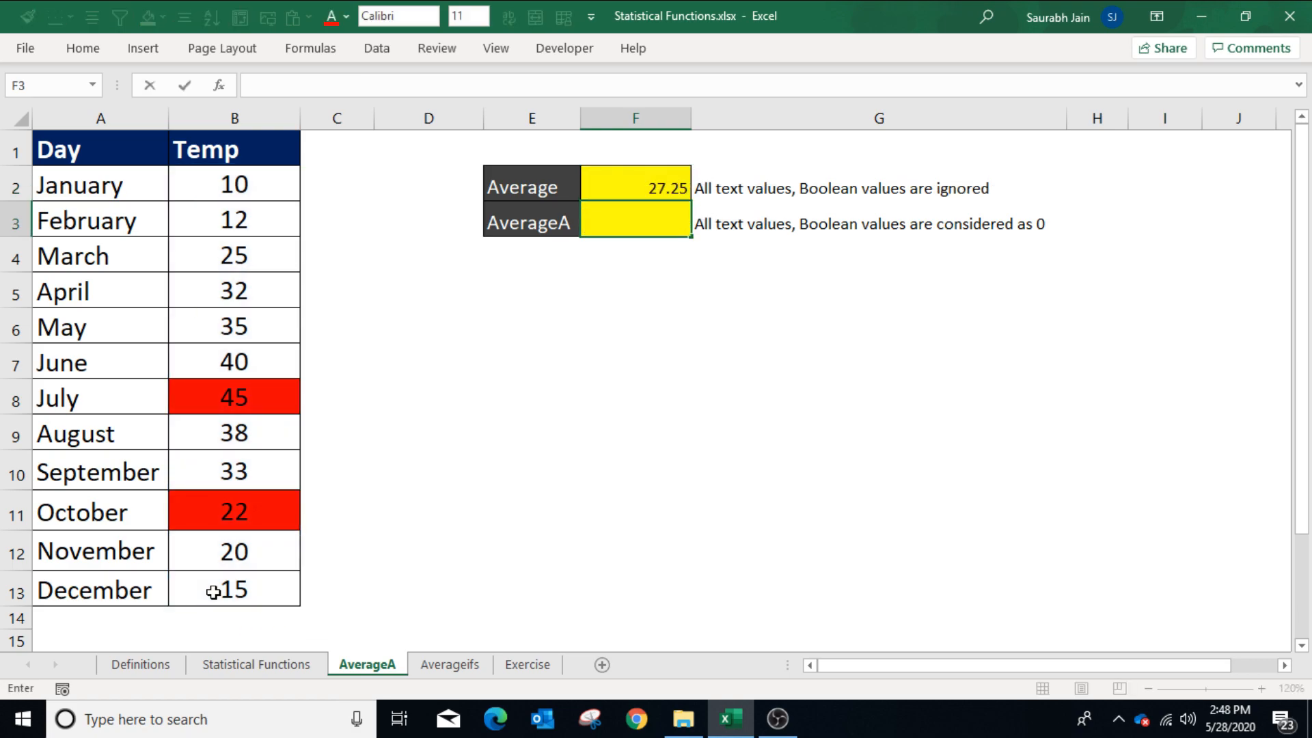
# - Enter =AVERAGEA(B2:B13) in F3 for the AverageA temperature calculation
pyautogui.write('=averageA(')
pyautogui.moveTo(250, 183); pyautogui.dragTo(259, 586)
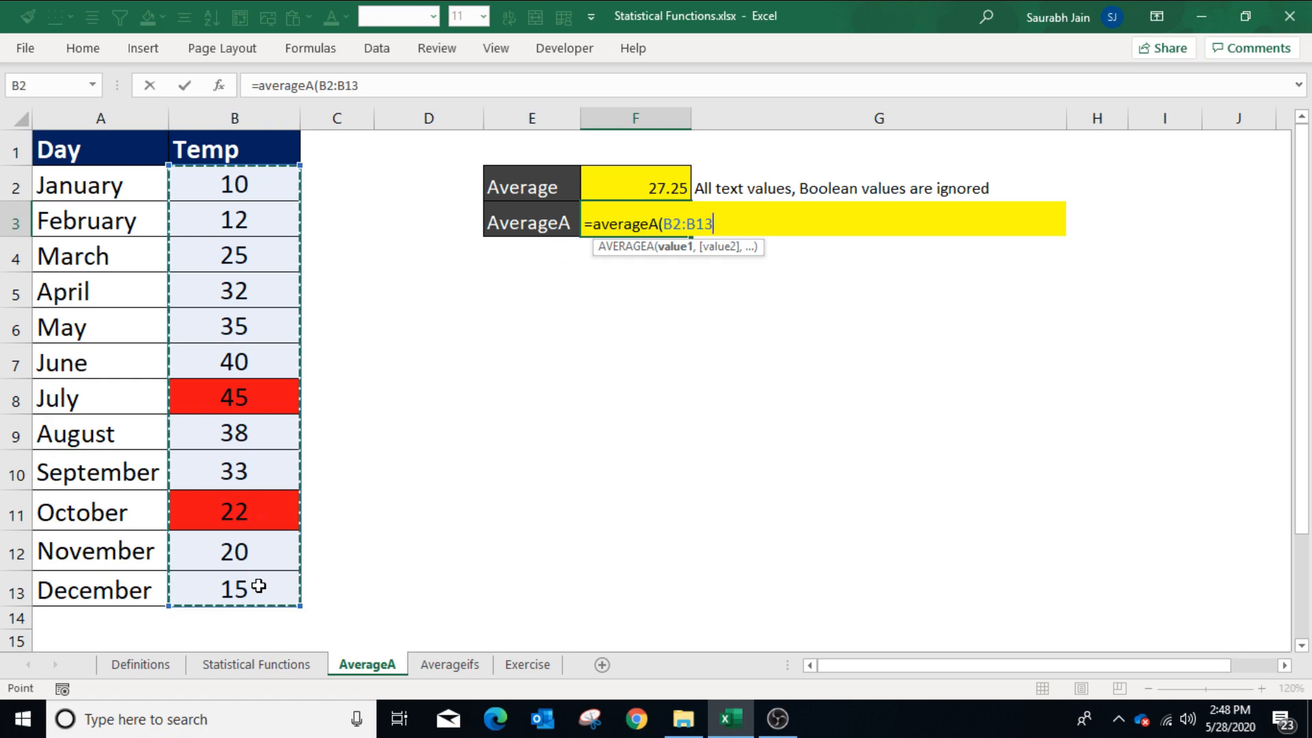
pyautogui.write(')')
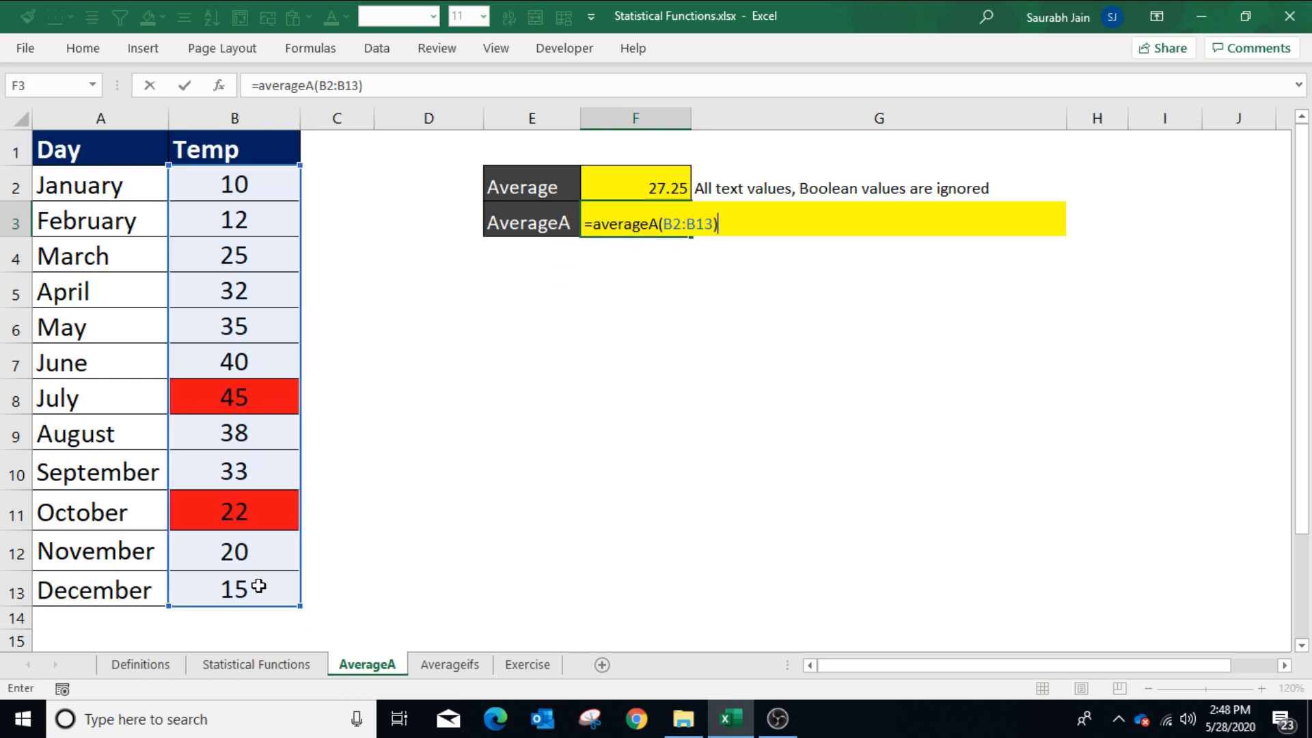
pyautogui.press('Return')
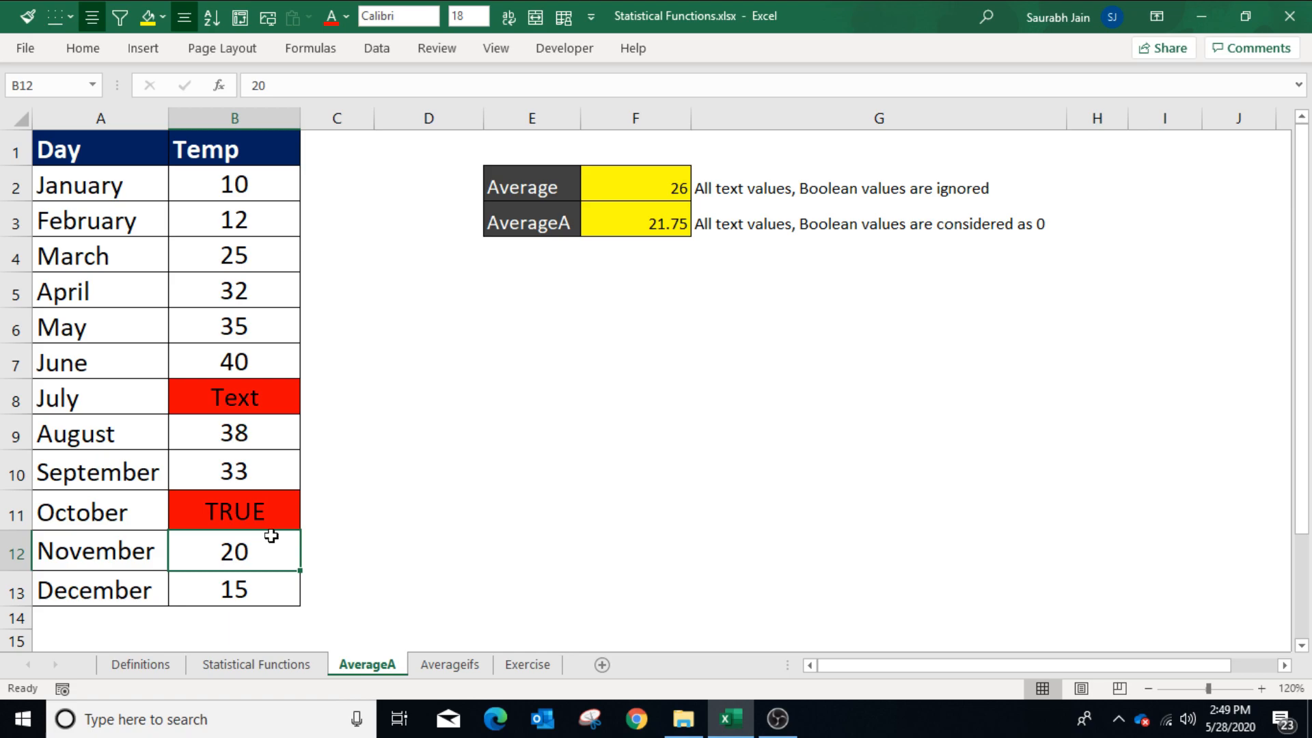
# - Inspect the Average formula in F2 and the highlighted July and October entries in the Temp column
pyautogui.click(627, 182)
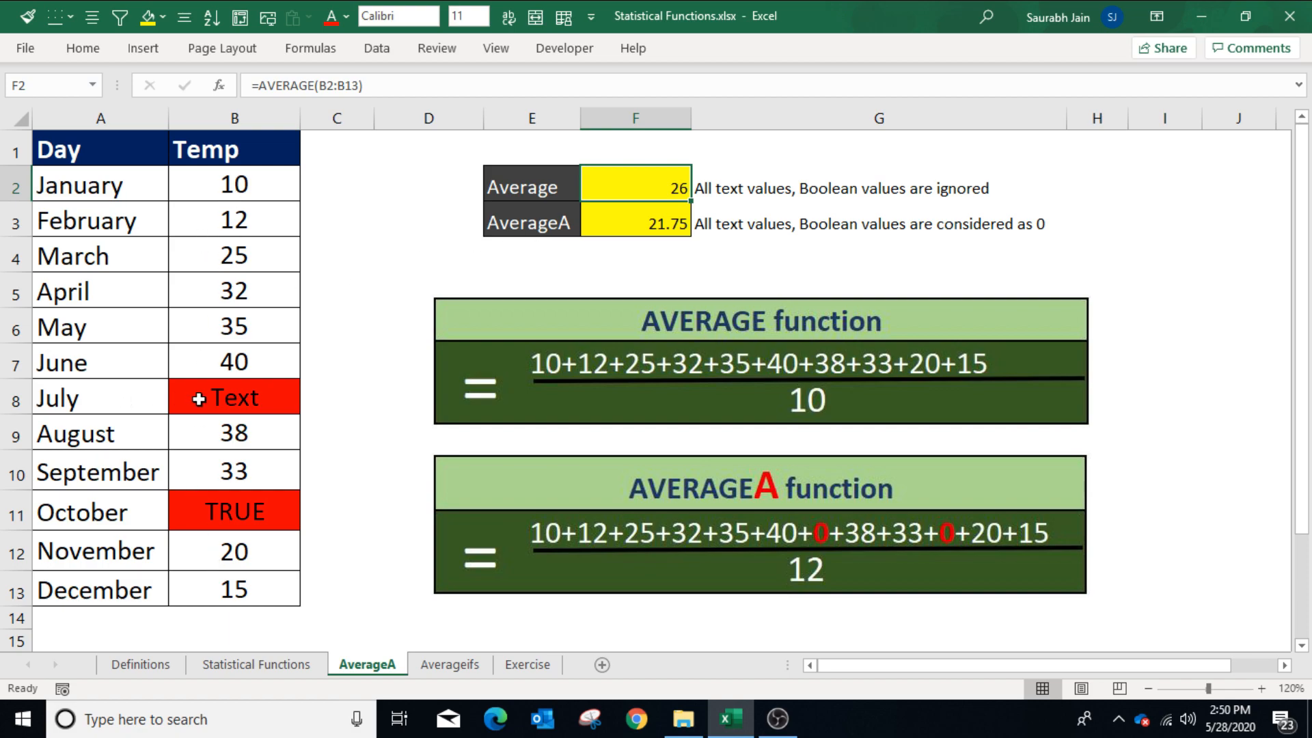
pyautogui.click(229, 397)
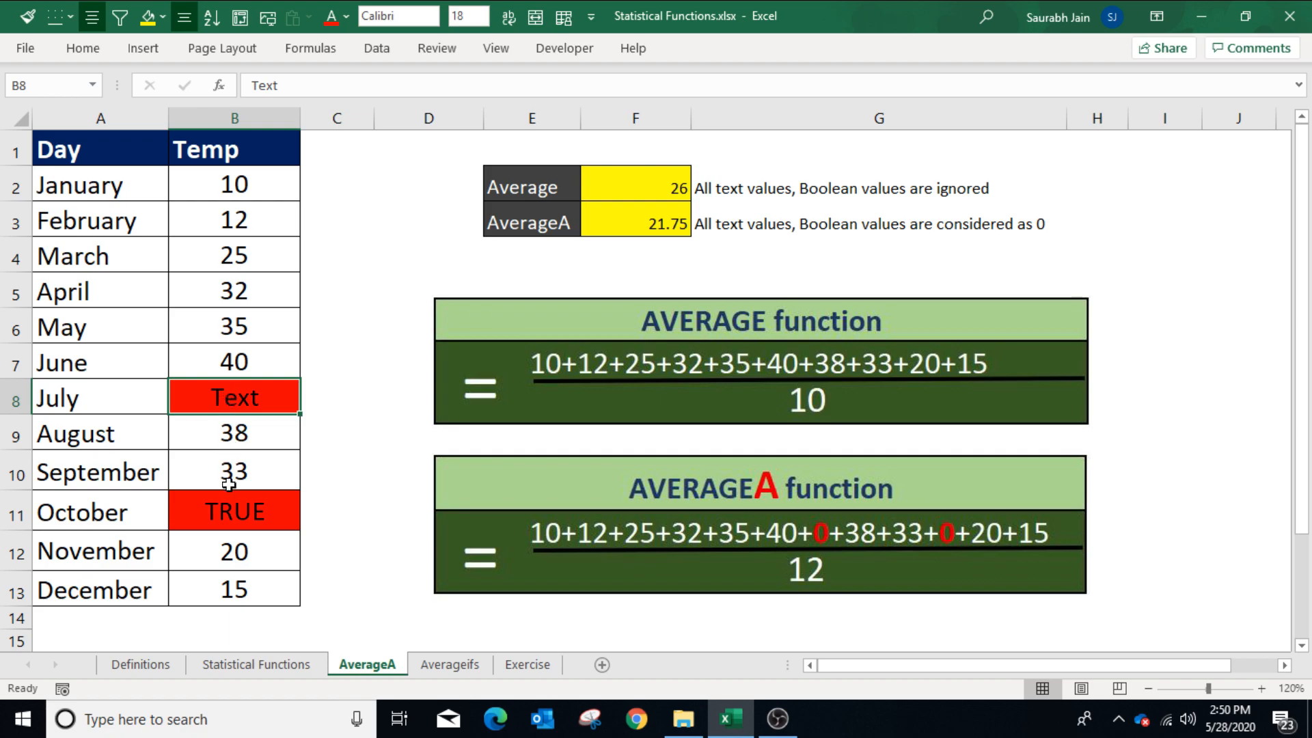
pyautogui.click(230, 518)
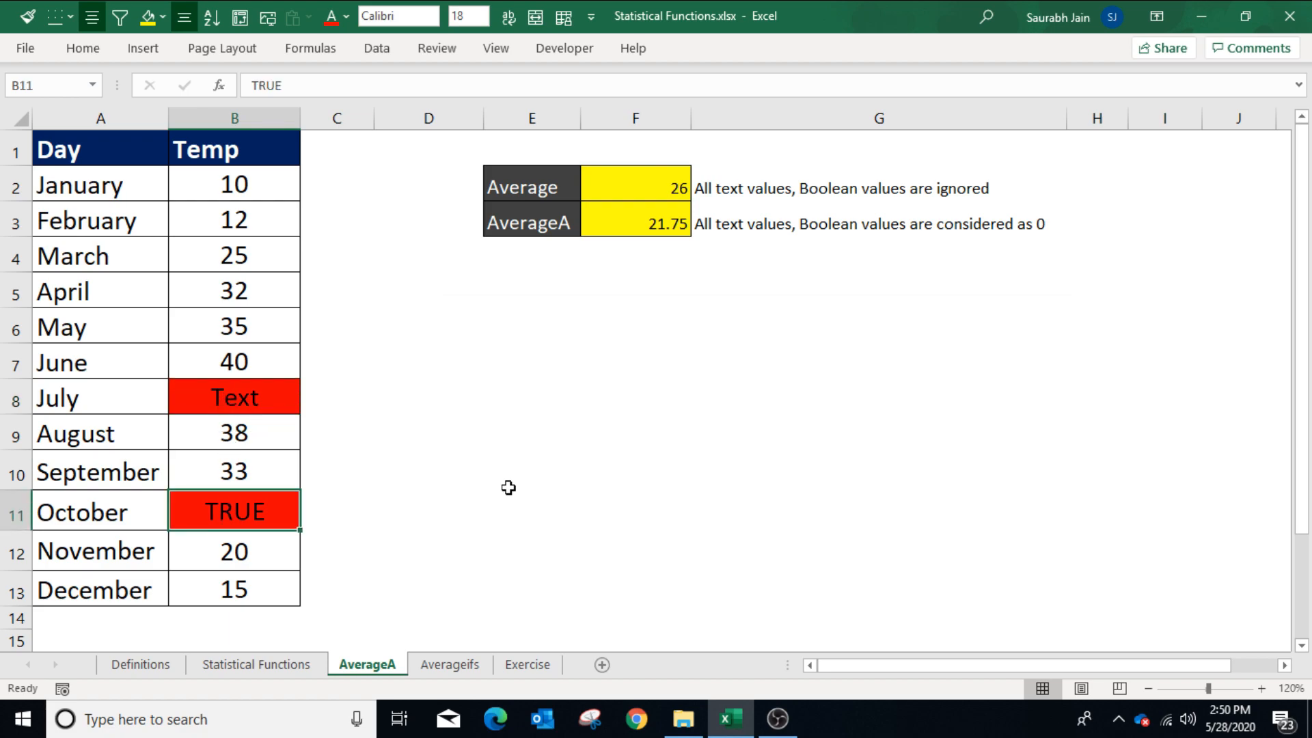
# - Open the Averageifs sheet and review the Products, Day and Qty Sold columns and the Monday average heading
pyautogui.hotkey('ctrl', 'pagedown')
pyautogui.click(581, 173)
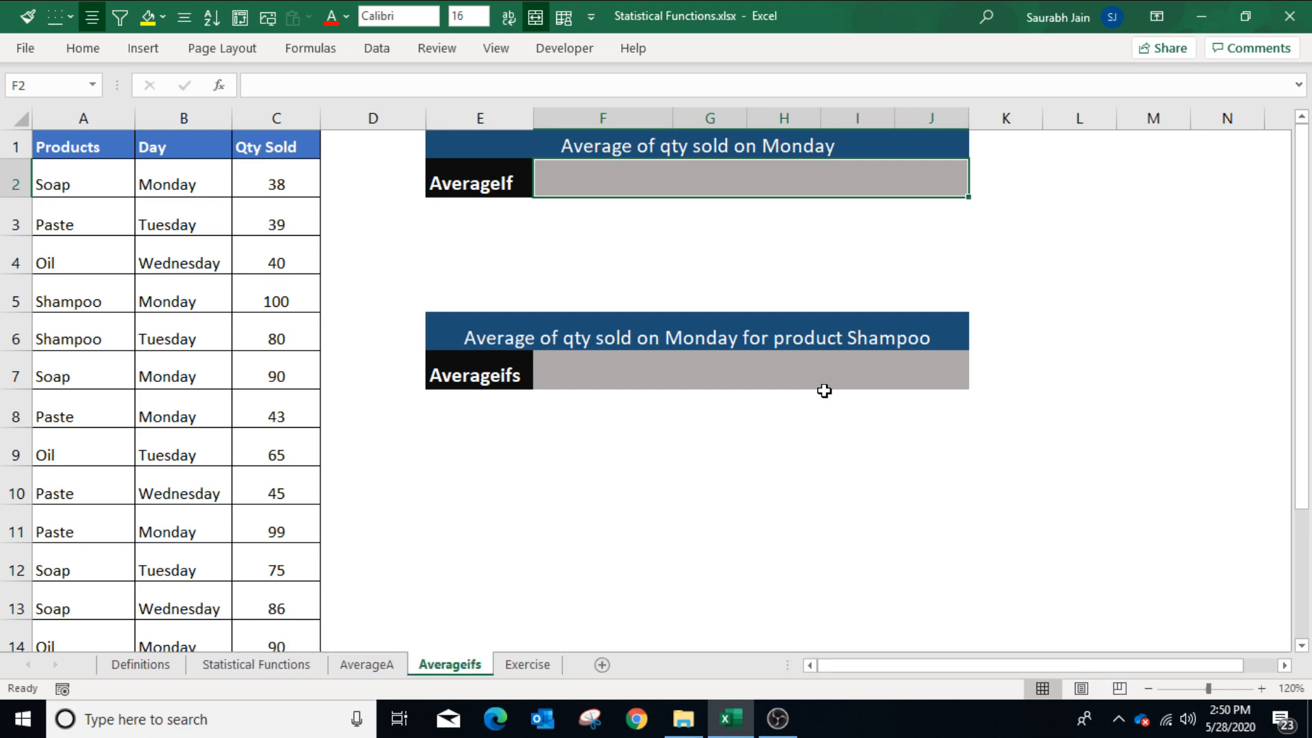
pyautogui.click(170, 171)
pyautogui.moveTo(104, 123); pyautogui.dragTo(271, 119)
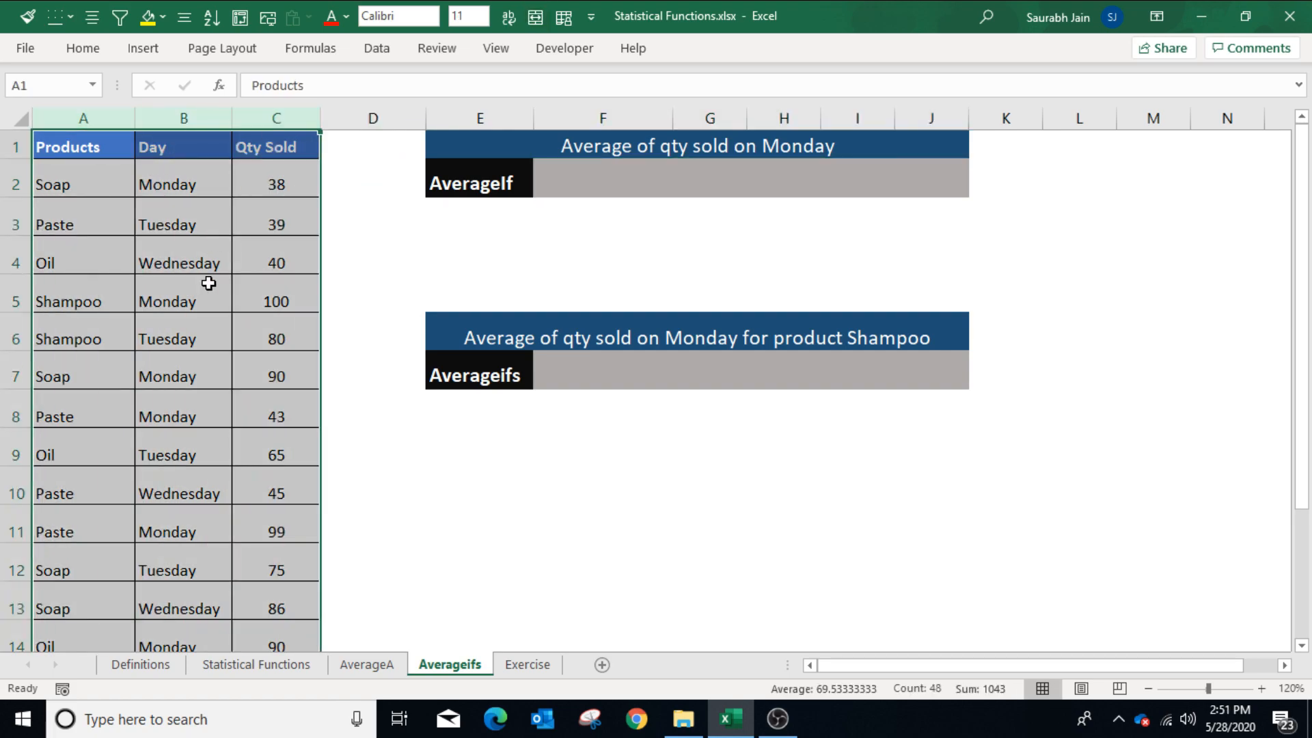
pyautogui.click(587, 149)
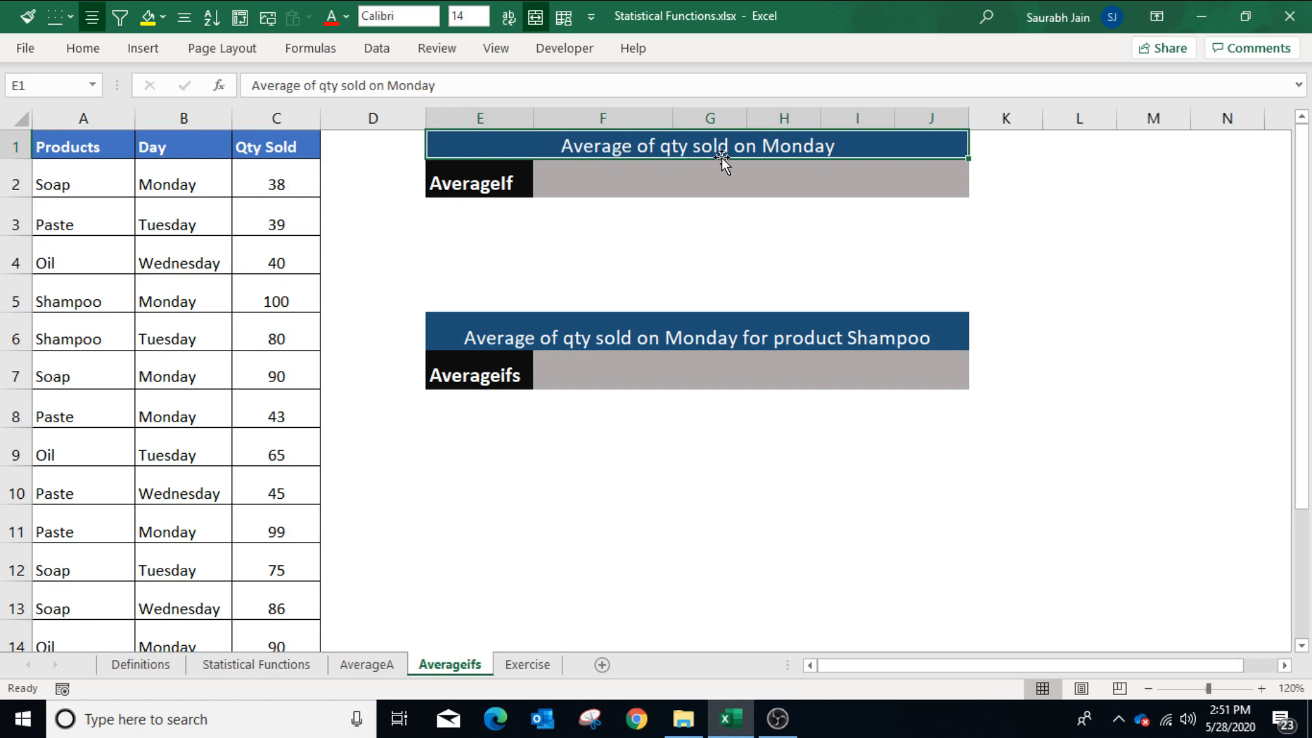
# - Calculate the average quantity sold on Monday in F2 with =AVERAGEIF(B2:B16,"Monday",C2:C16)
pyautogui.click(750, 173)
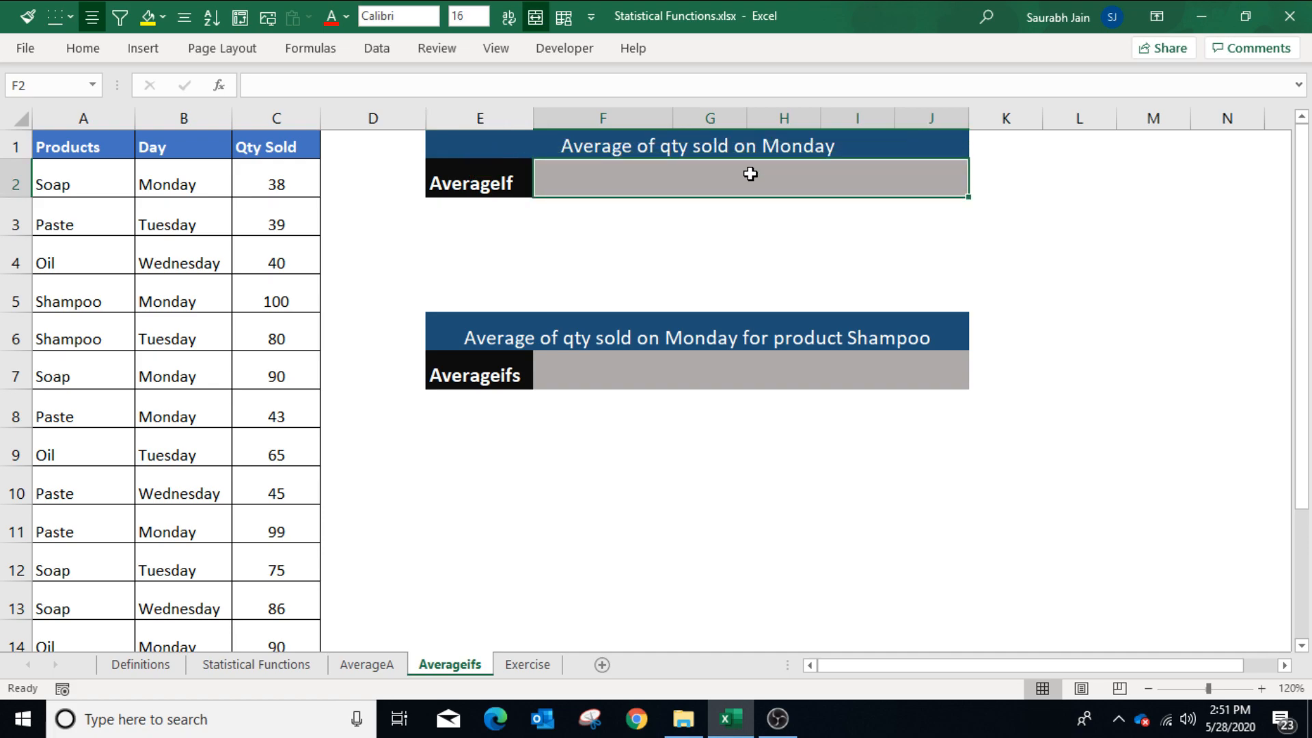
pyautogui.write('=')
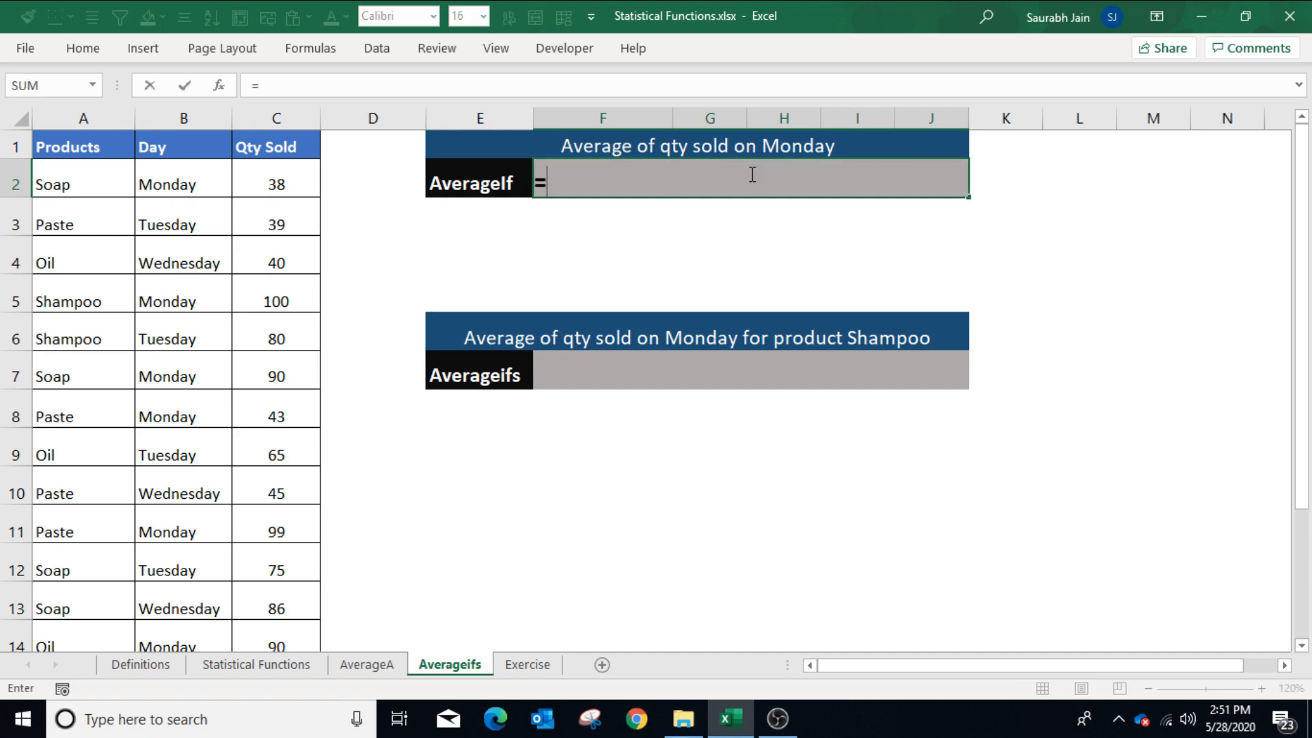
pyautogui.write('Average')
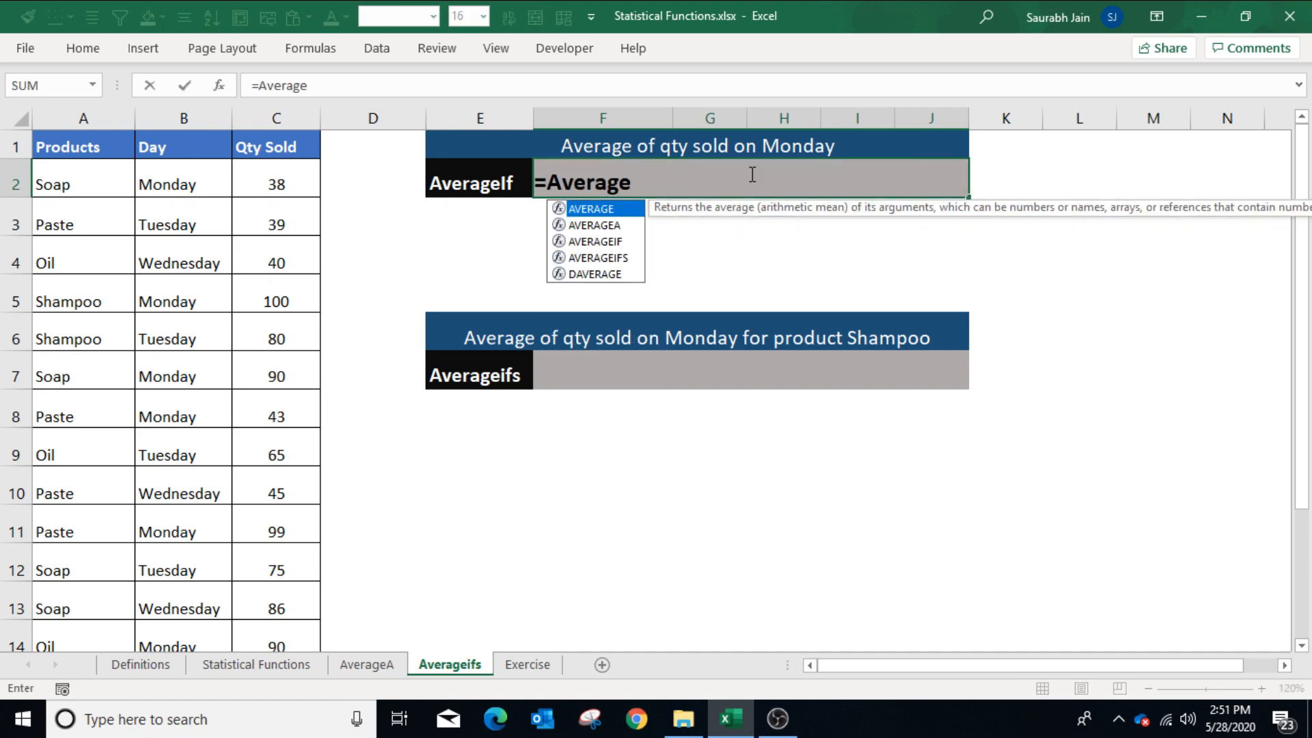
pyautogui.write('if(')
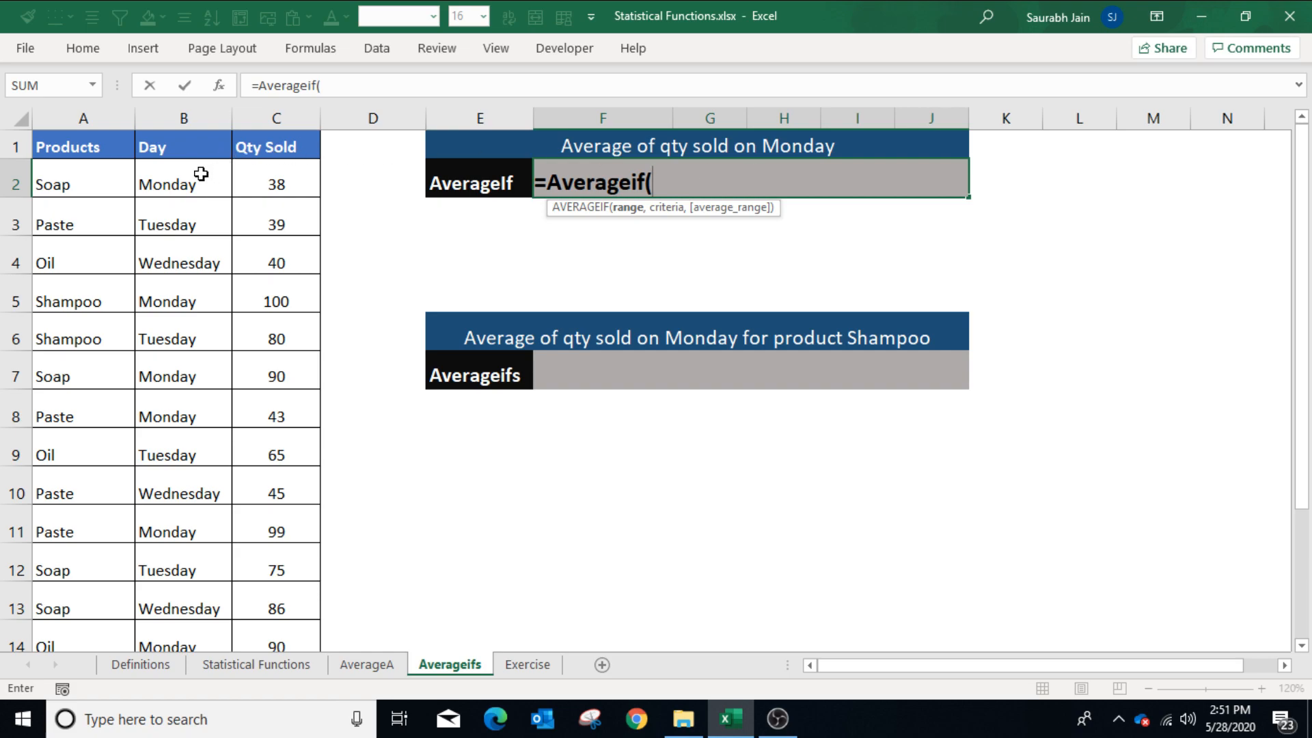
pyautogui.moveTo(205, 174); pyautogui.dragTo(195, 618)
pyautogui.write(',"')
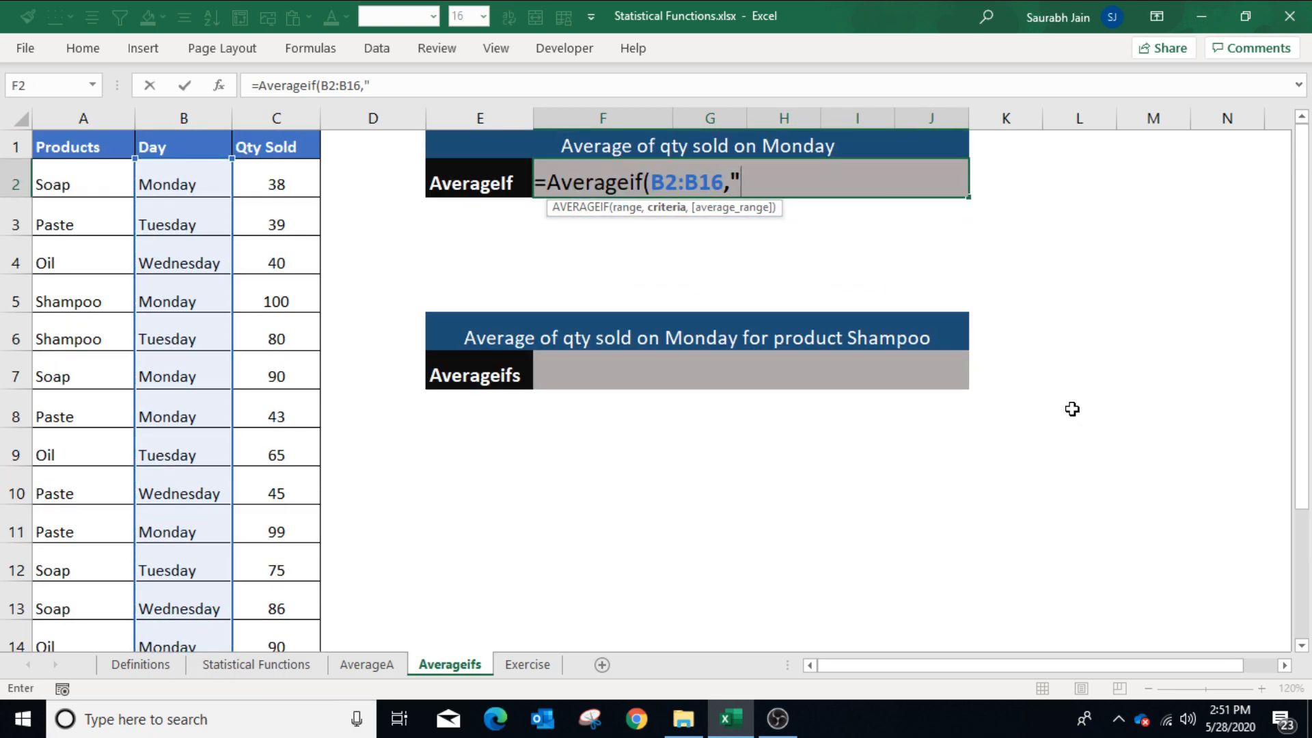
pyautogui.write('Monday",')
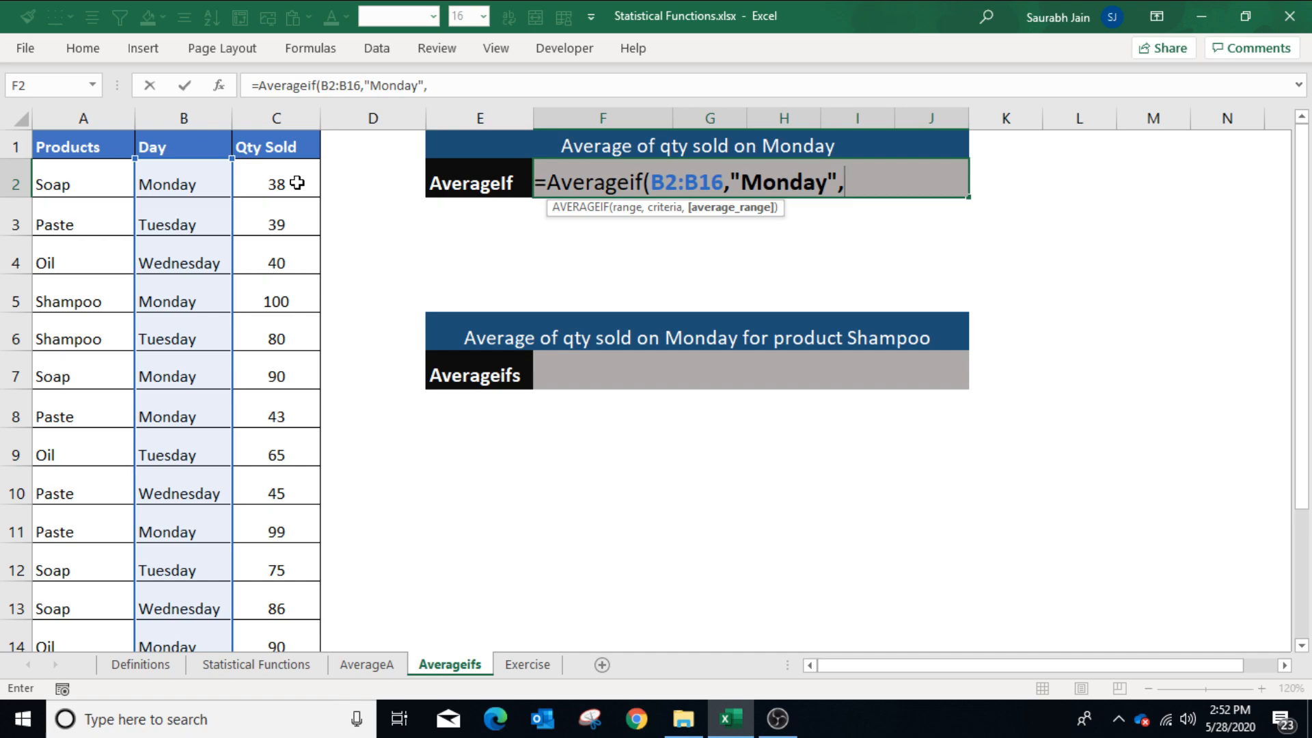
pyautogui.moveTo(297, 183); pyautogui.dragTo(261, 626)
pyautogui.scroll(1, 1250, 362)
pyautogui.write(')')
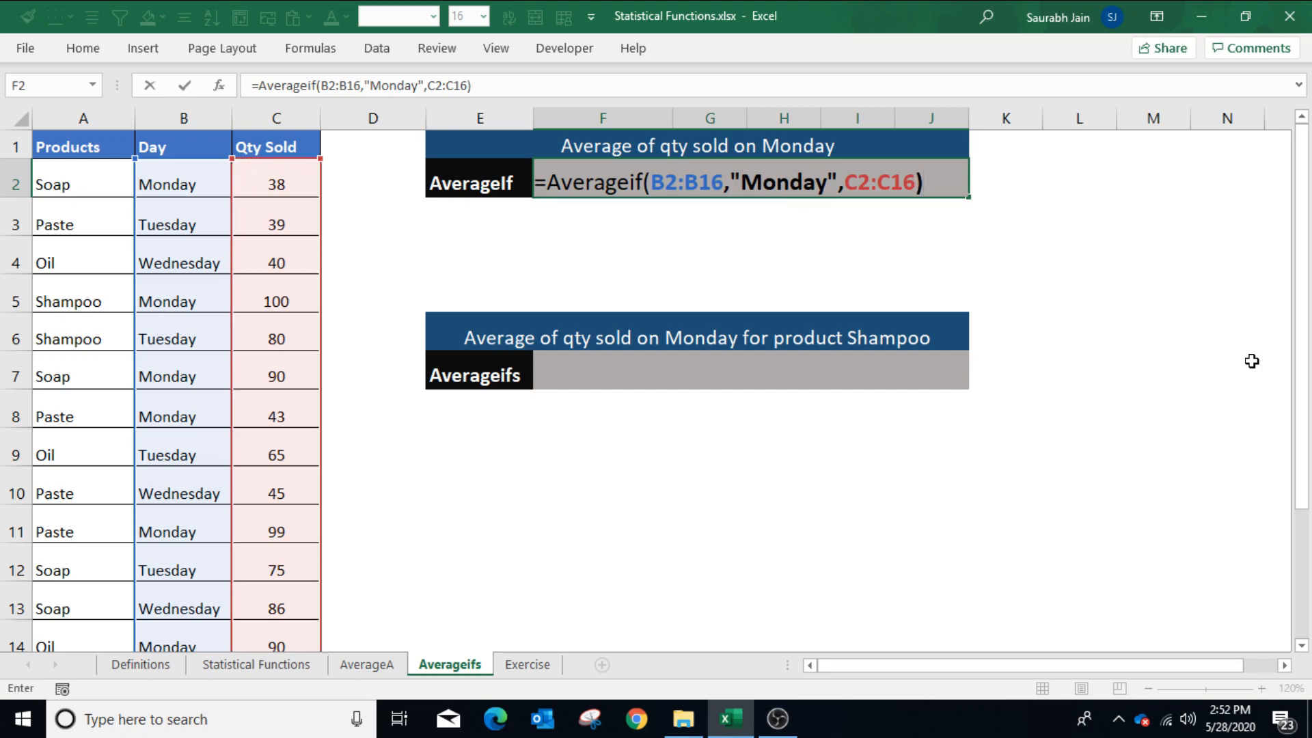
pyautogui.press('Return')
pyautogui.click(899, 255)
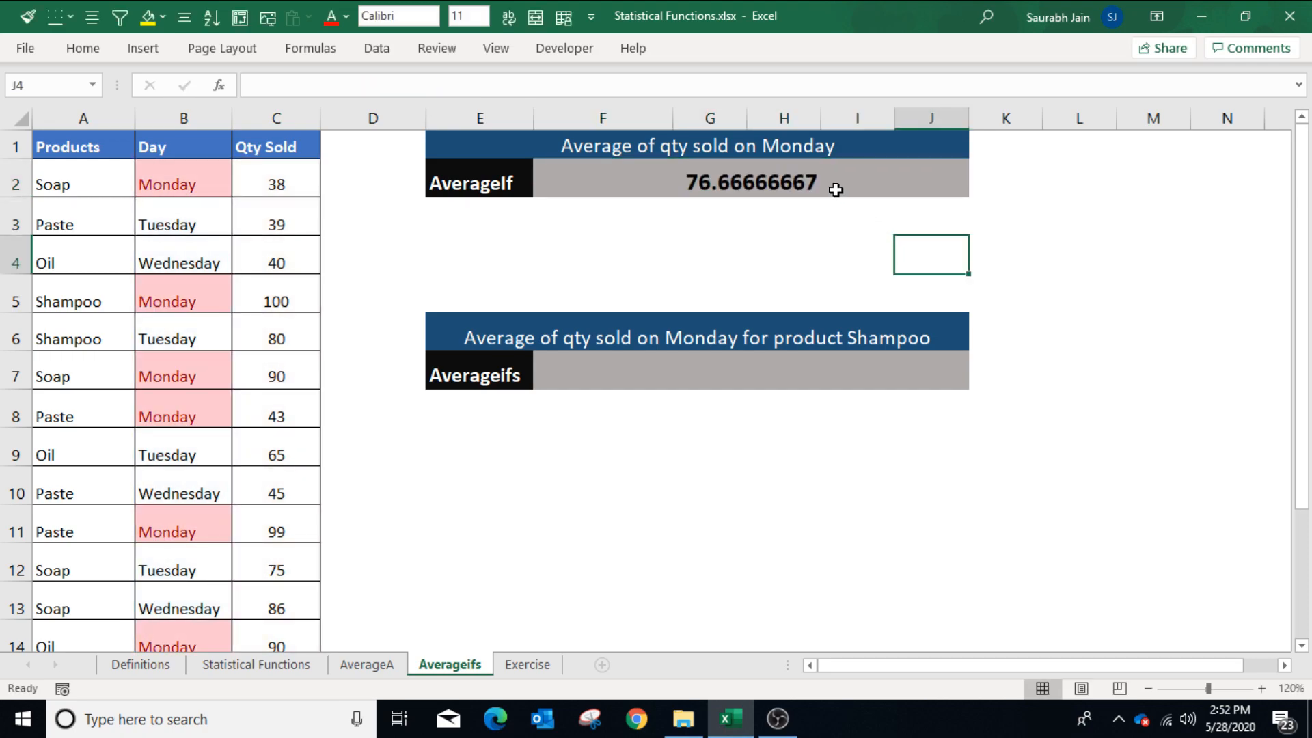
pyautogui.click(836, 190)
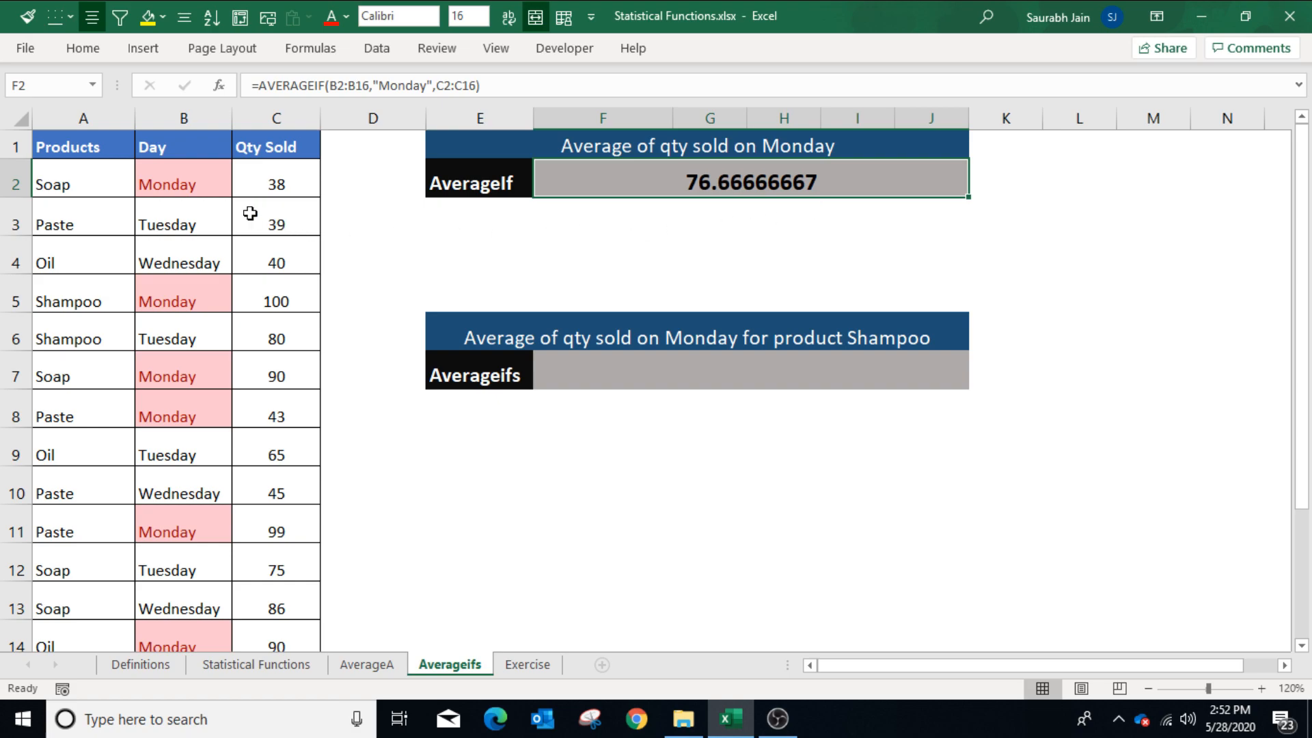
# - Examine the Qty Sold column and the heading for the average quantity sold on Monday for Shampoo
pyautogui.click(619, 377)
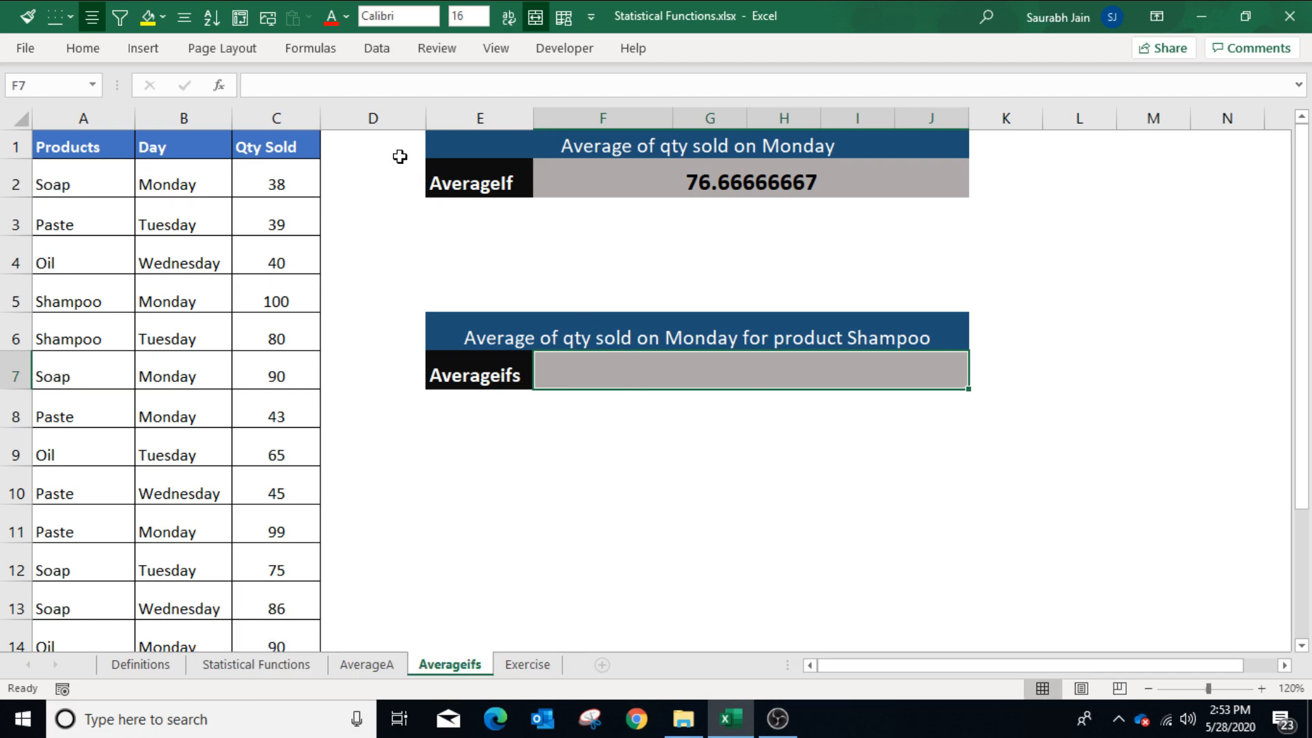
pyautogui.click(276, 118)
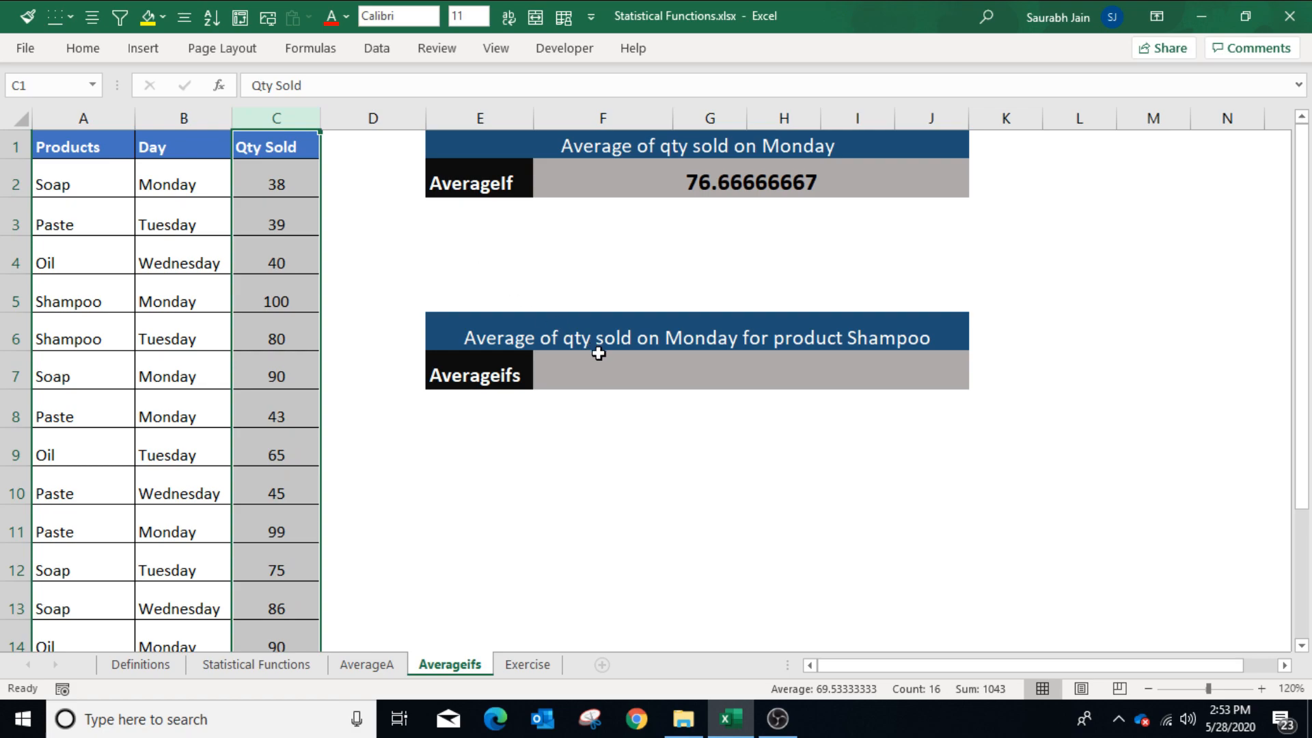
pyautogui.click(607, 378)
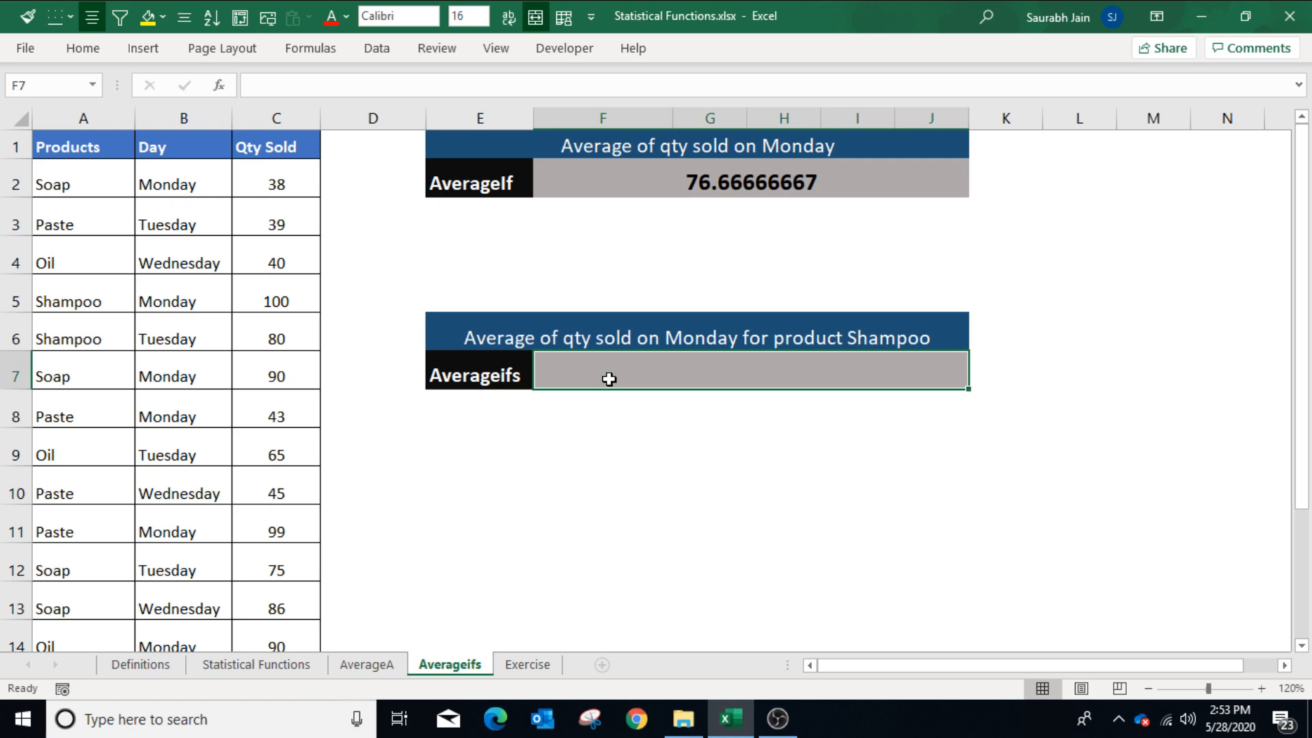
pyautogui.click(638, 344)
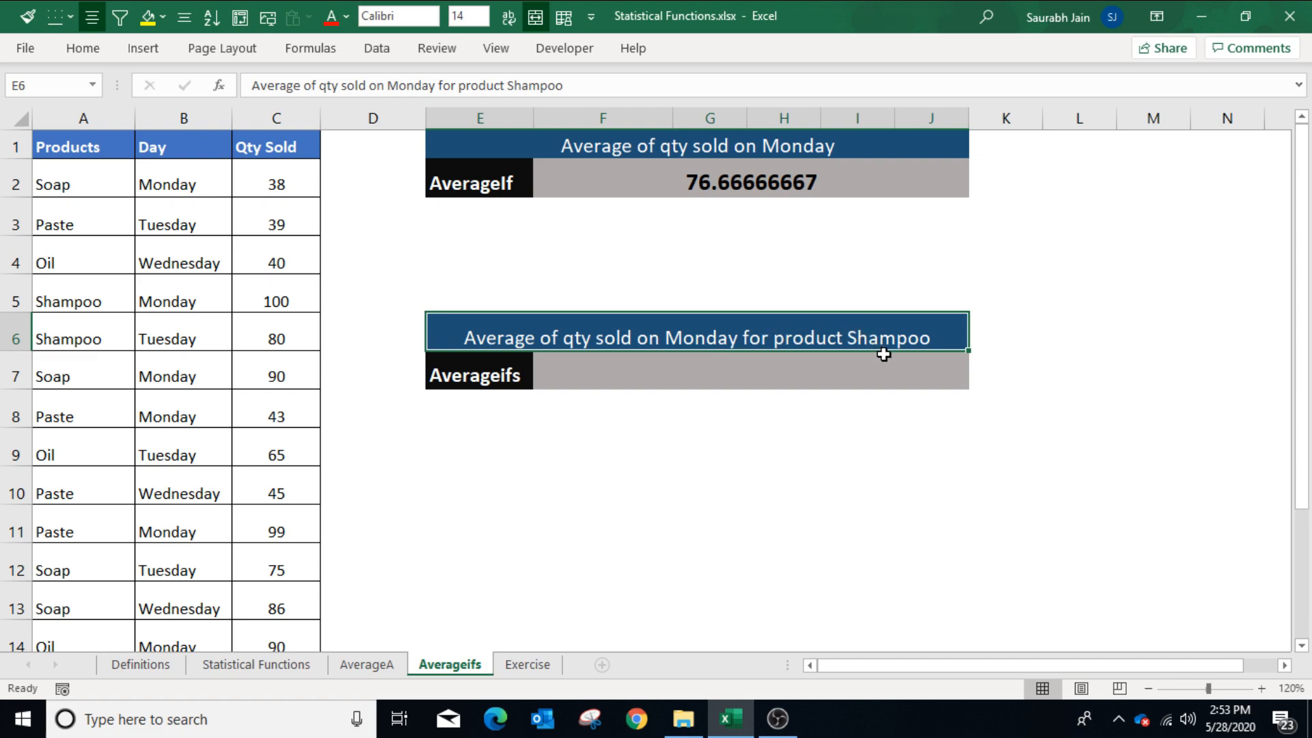
# - Start an AVERAGEIFS formula in F7 with C2:C16 as the average range and B2:B16 matching "Monday" as the first criterion
pyautogui.click(775, 373)
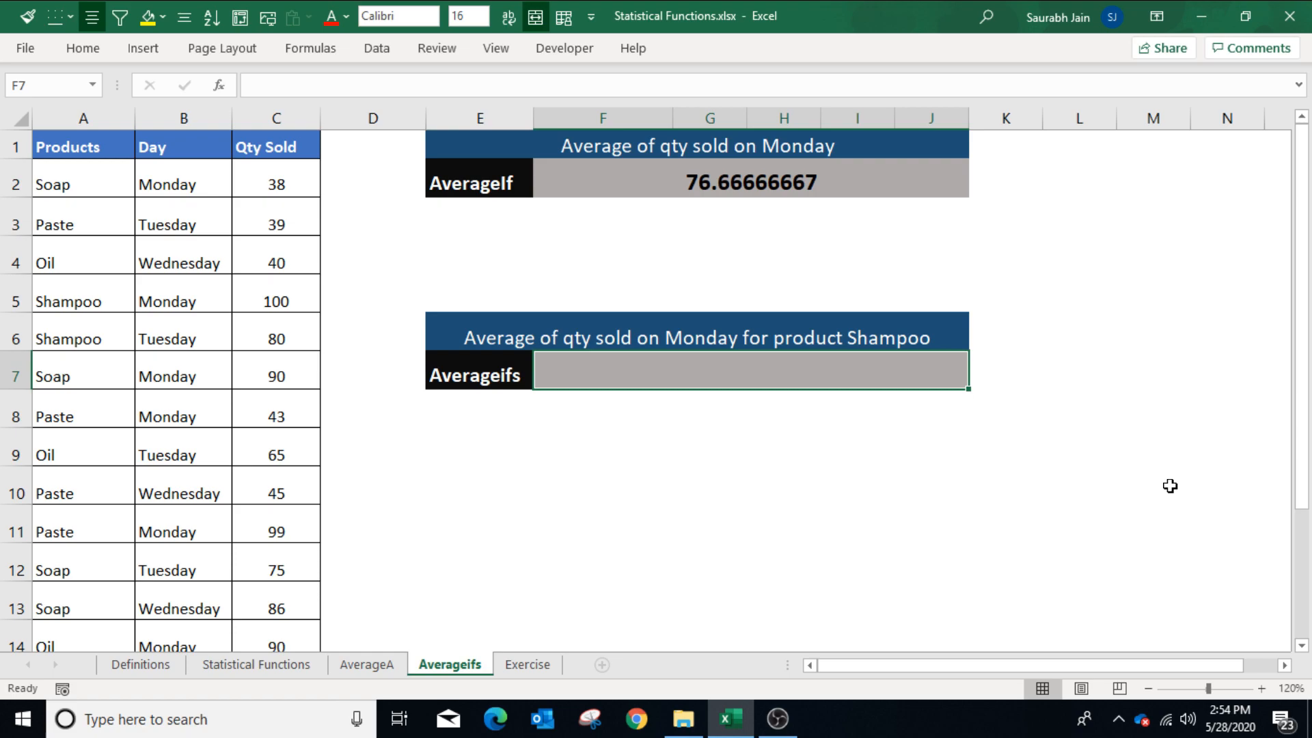
pyautogui.write('=Averageifs(')
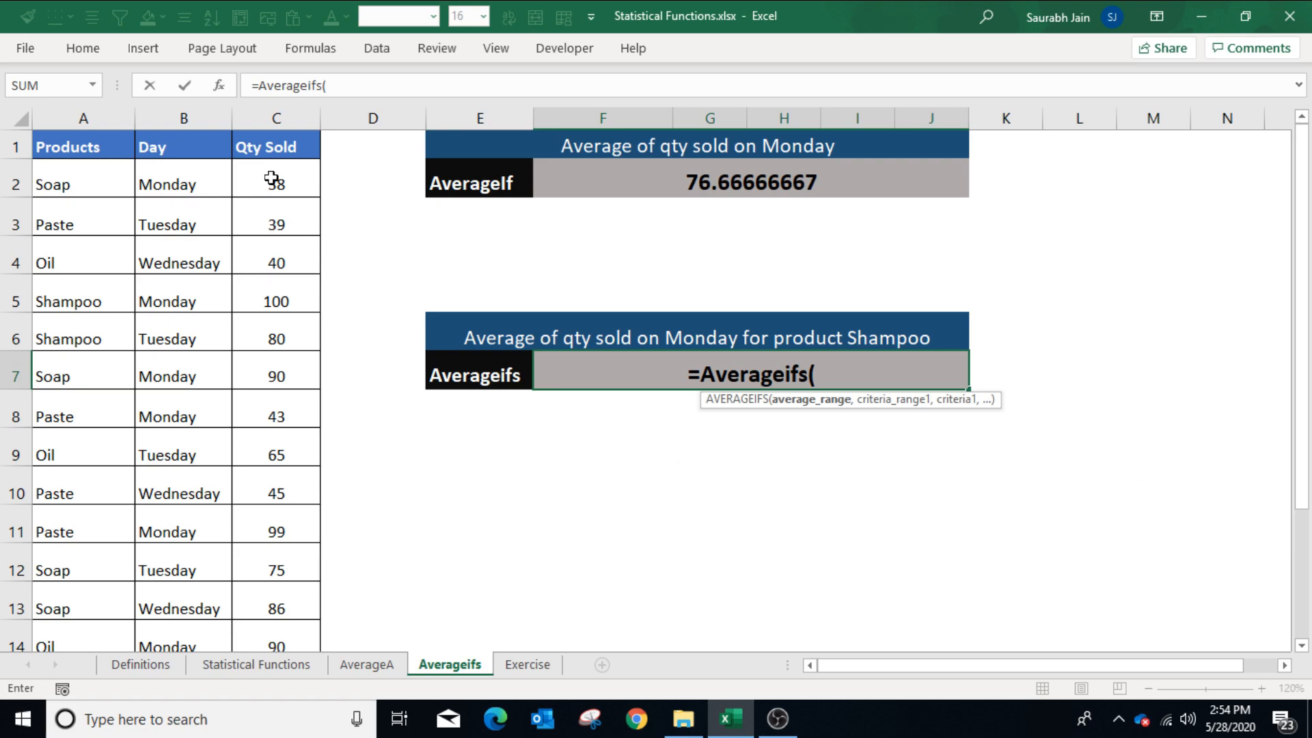
pyautogui.moveTo(272, 179); pyautogui.dragTo(272, 626)
pyautogui.write(',')
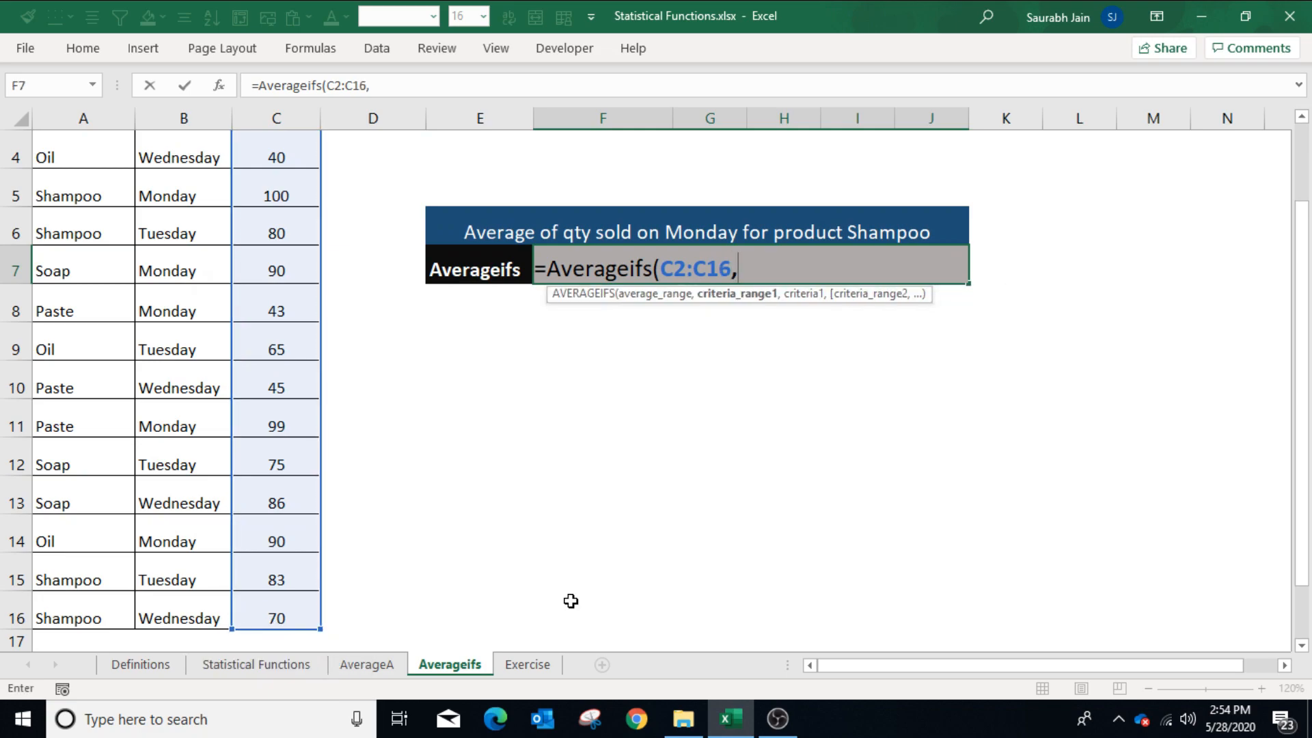
pyautogui.scroll(1, 571, 601)
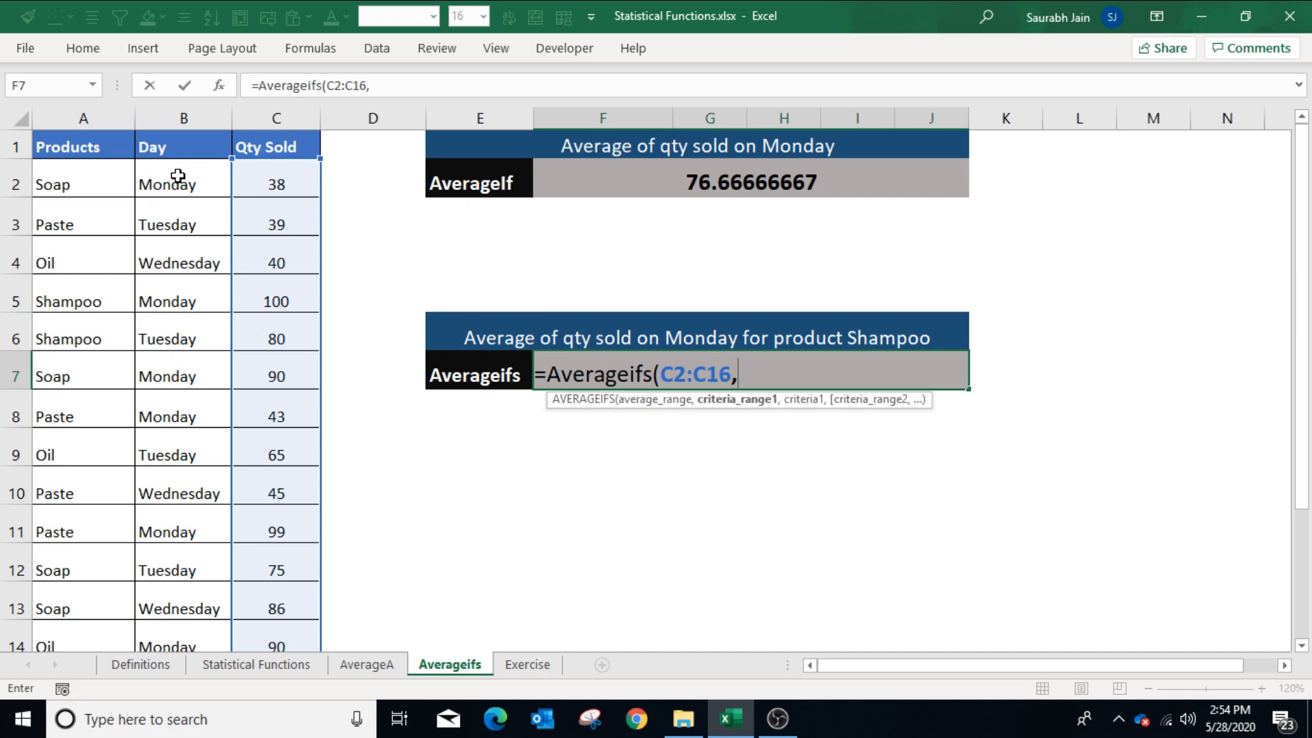
pyautogui.moveTo(178, 176); pyautogui.dragTo(147, 625)
pyautogui.write(',')
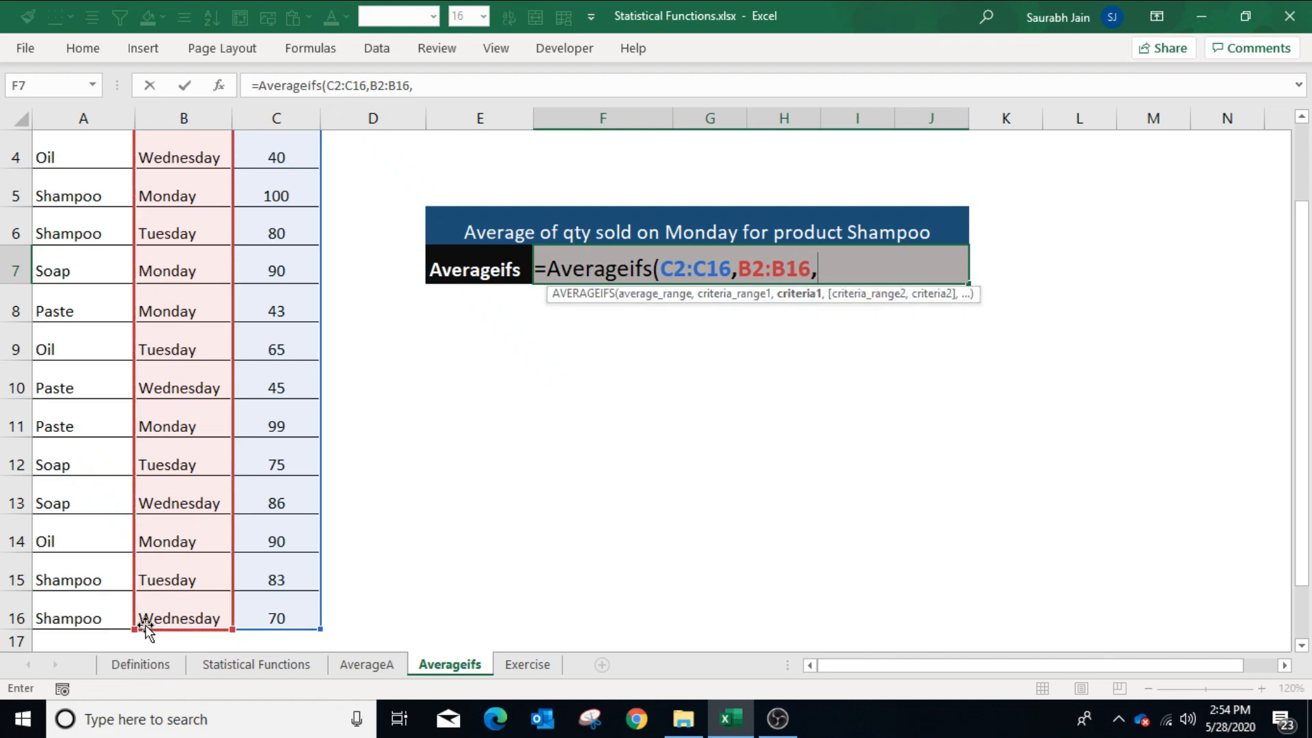
pyautogui.write('"Monday"')
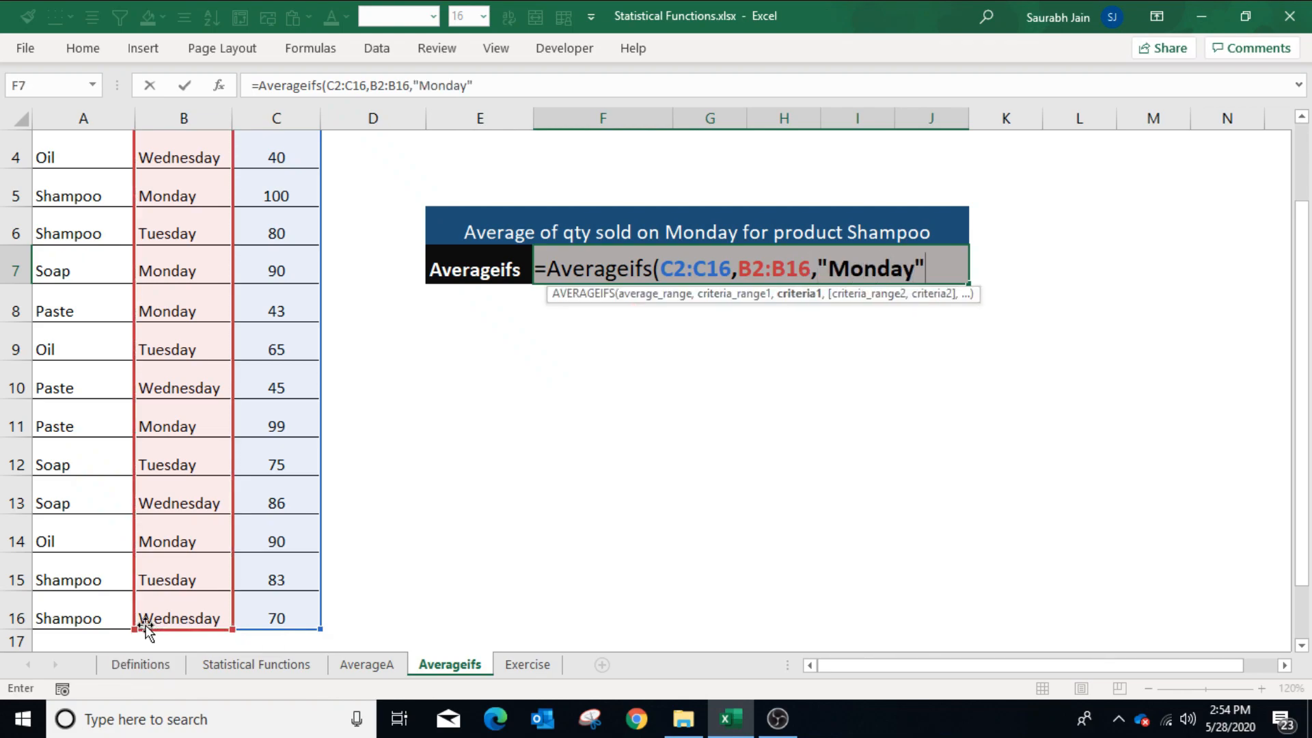
pyautogui.write(',')
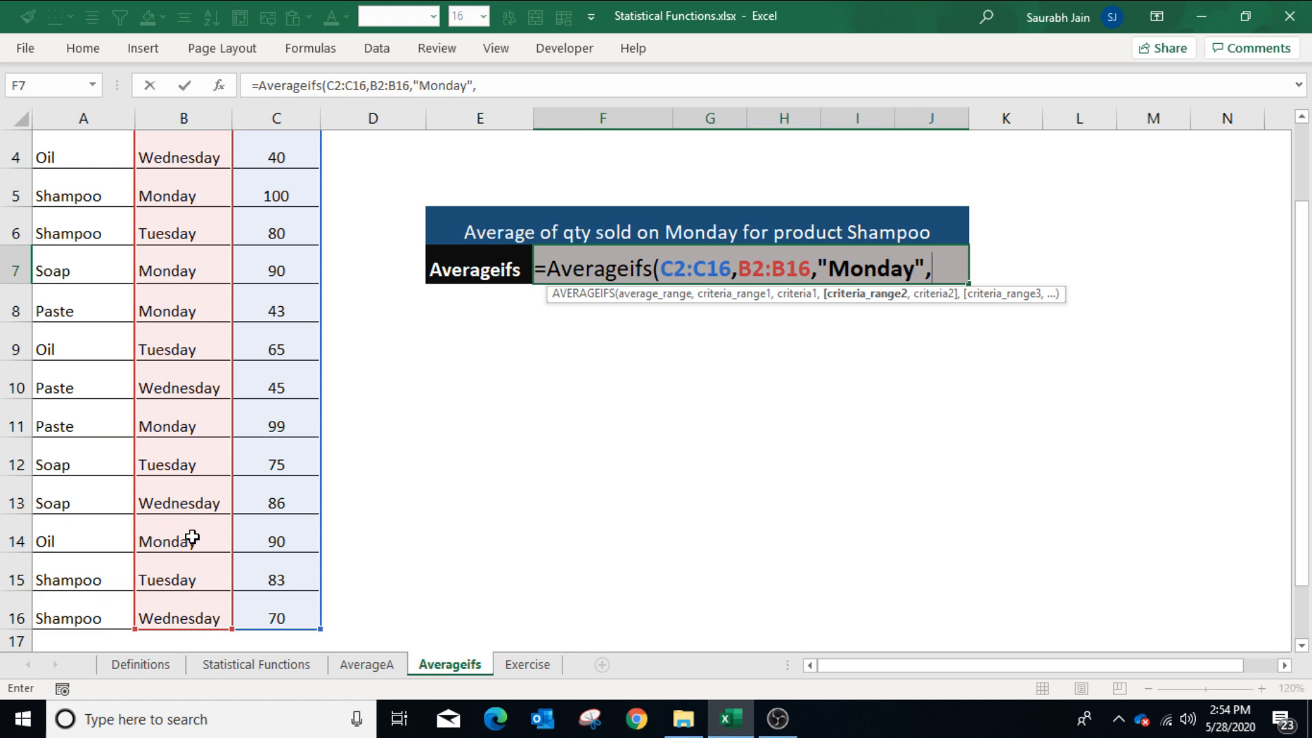
# - Add A2:A16 matching "Shampoo" as the second criterion and complete the AVERAGEIFS formula in F7
pyautogui.scroll(1, 243, 538)
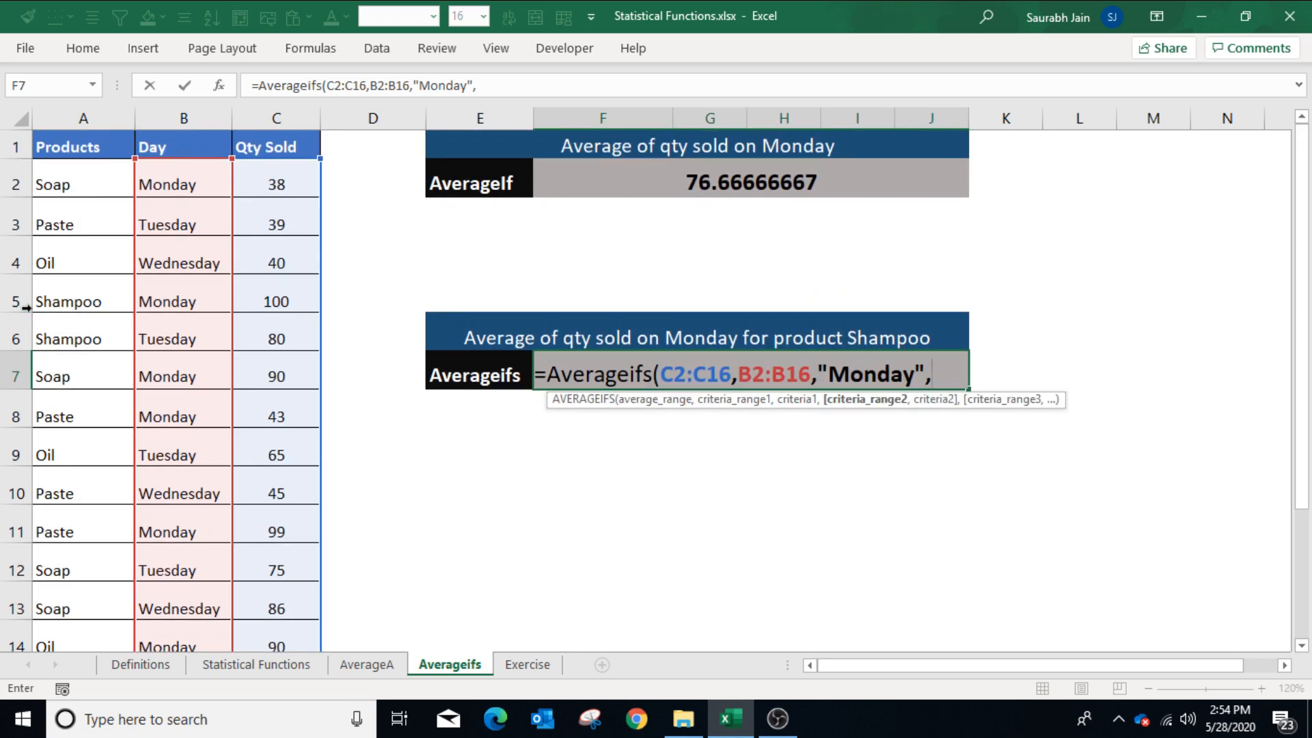
pyautogui.click(73, 184)
pyautogui.moveTo(76, 205); pyautogui.dragTo(69, 627)
pyautogui.write(',')
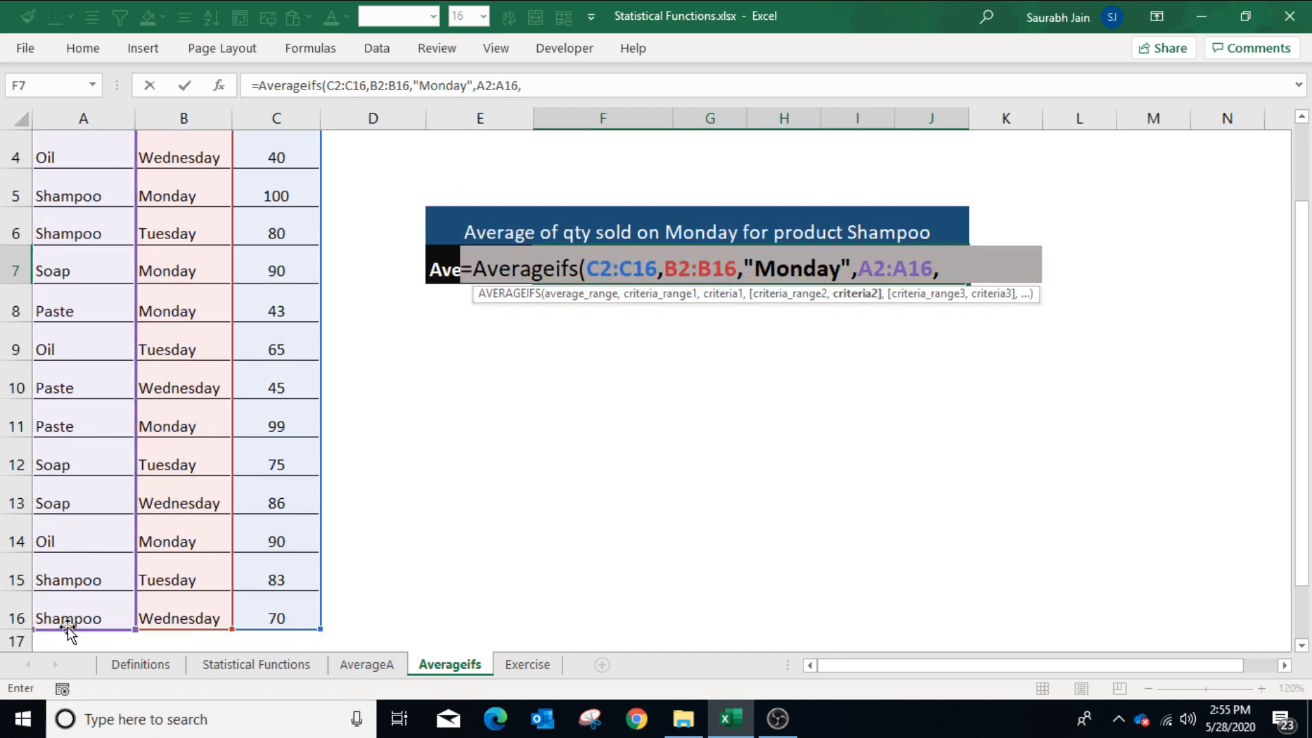
pyautogui.write('"Shampoo"')
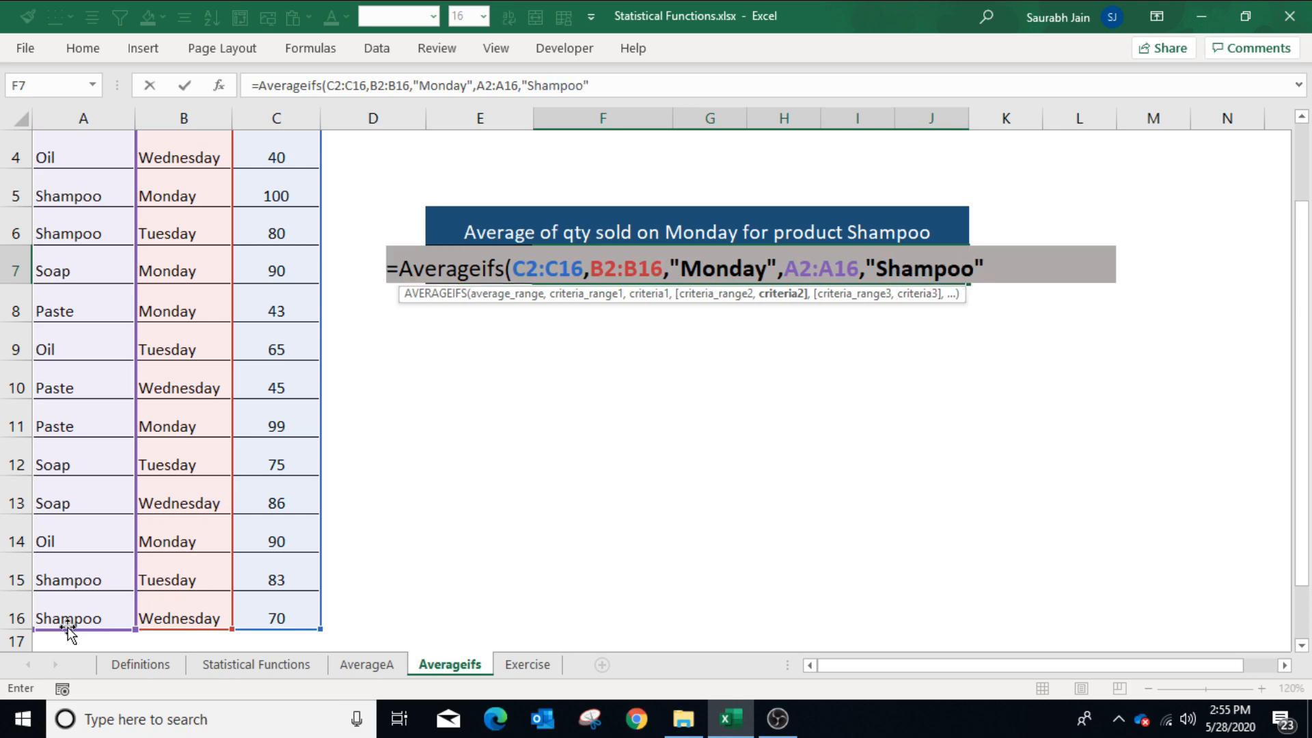
pyautogui.write(')')
pyautogui.press('Return')
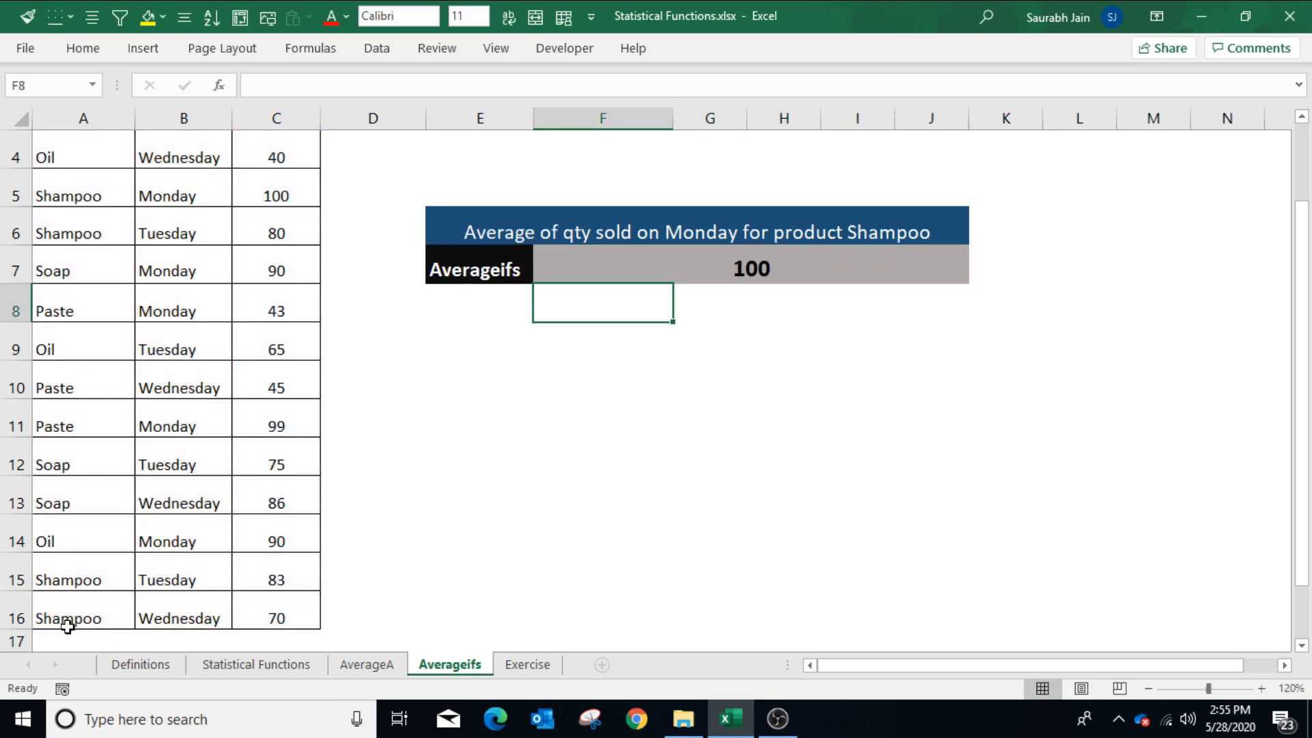
# - Inspect the AVERAGEIFS formula in F7 and the Shampoo Monday record in row 5 that meets both criteria
pyautogui.scroll(1, 703, 380)
pyautogui.click(703, 380)
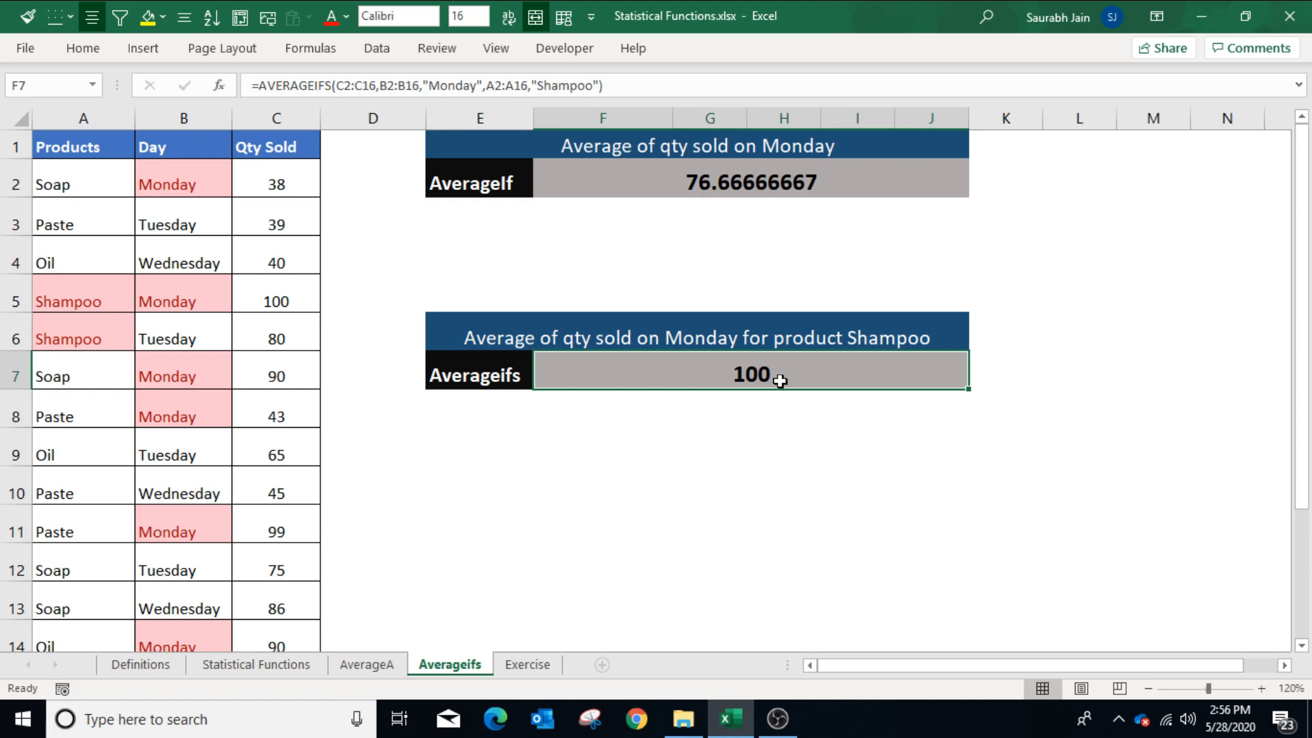
pyautogui.moveTo(69, 300); pyautogui.dragTo(257, 293)
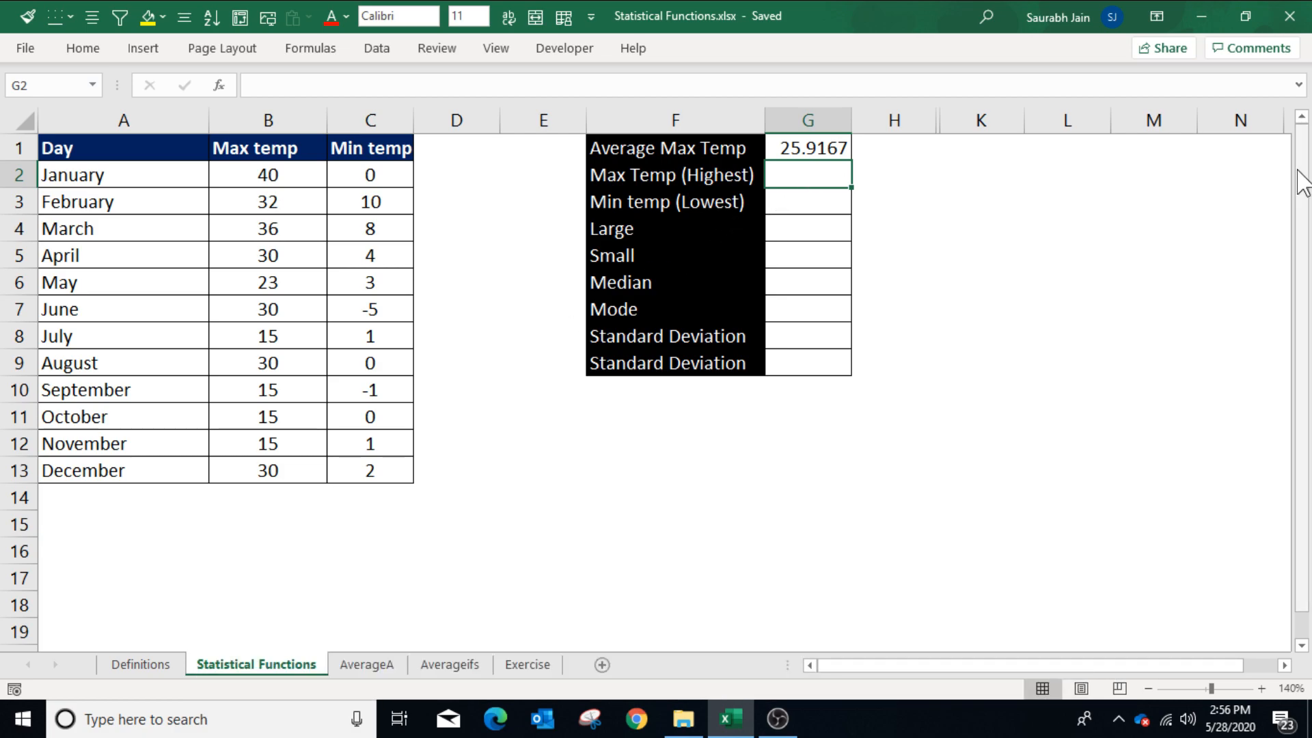
# - On the Statistical Functions sheet, calculate the highest max temperature in G2 with =MAX(B2:B13) and check the source range
pyautogui.write('=Max')
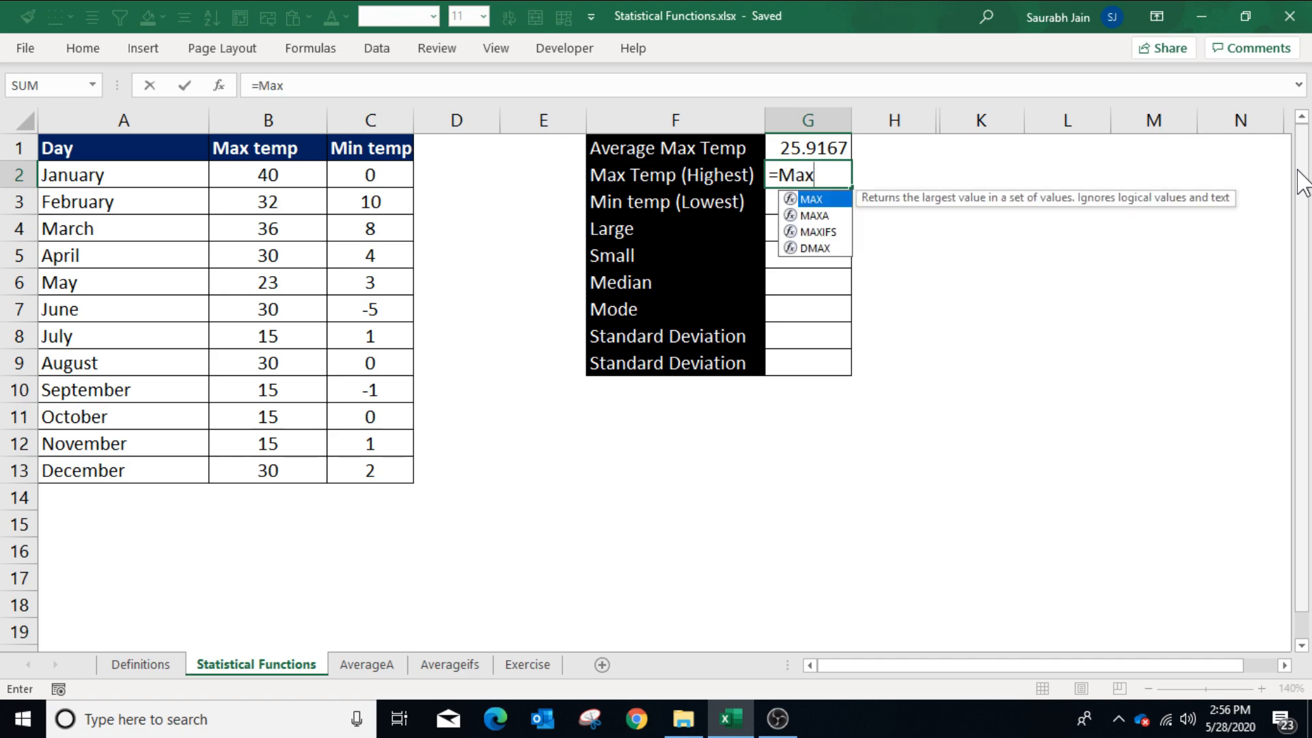
pyautogui.write('(')
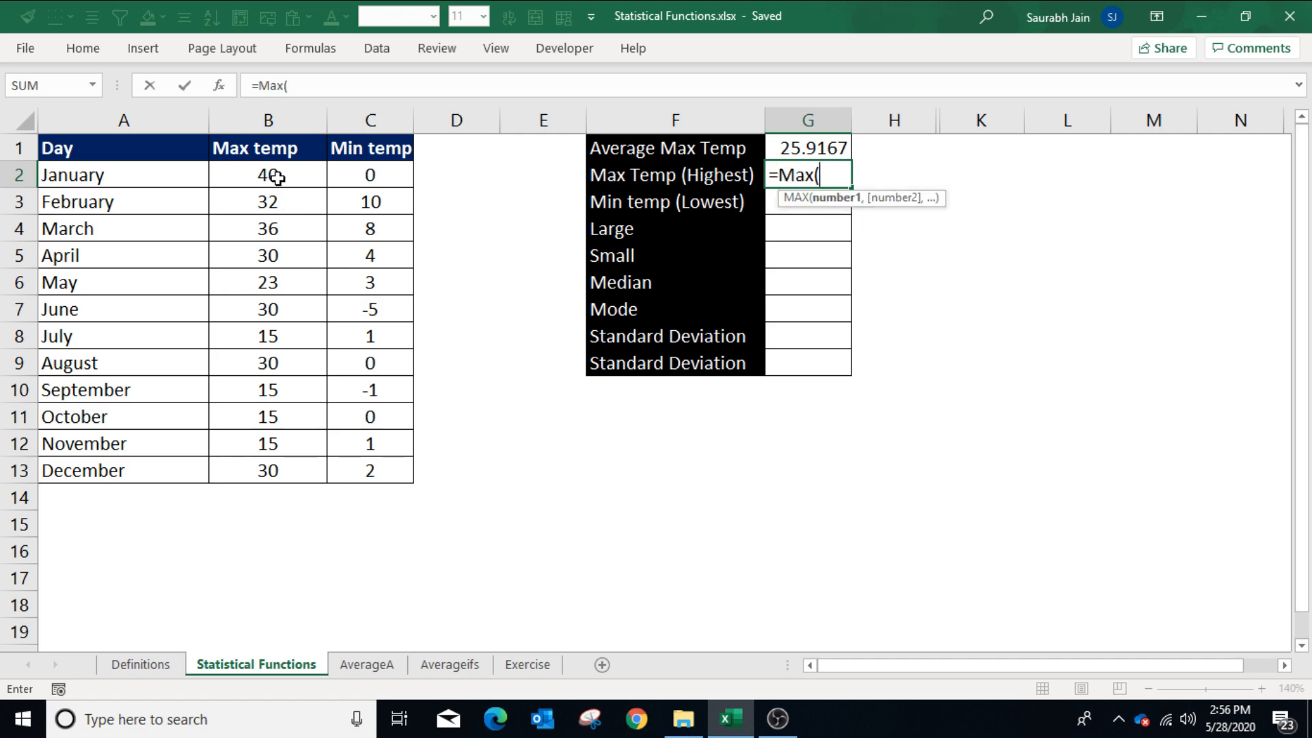
pyautogui.moveTo(276, 177); pyautogui.dragTo(250, 466)
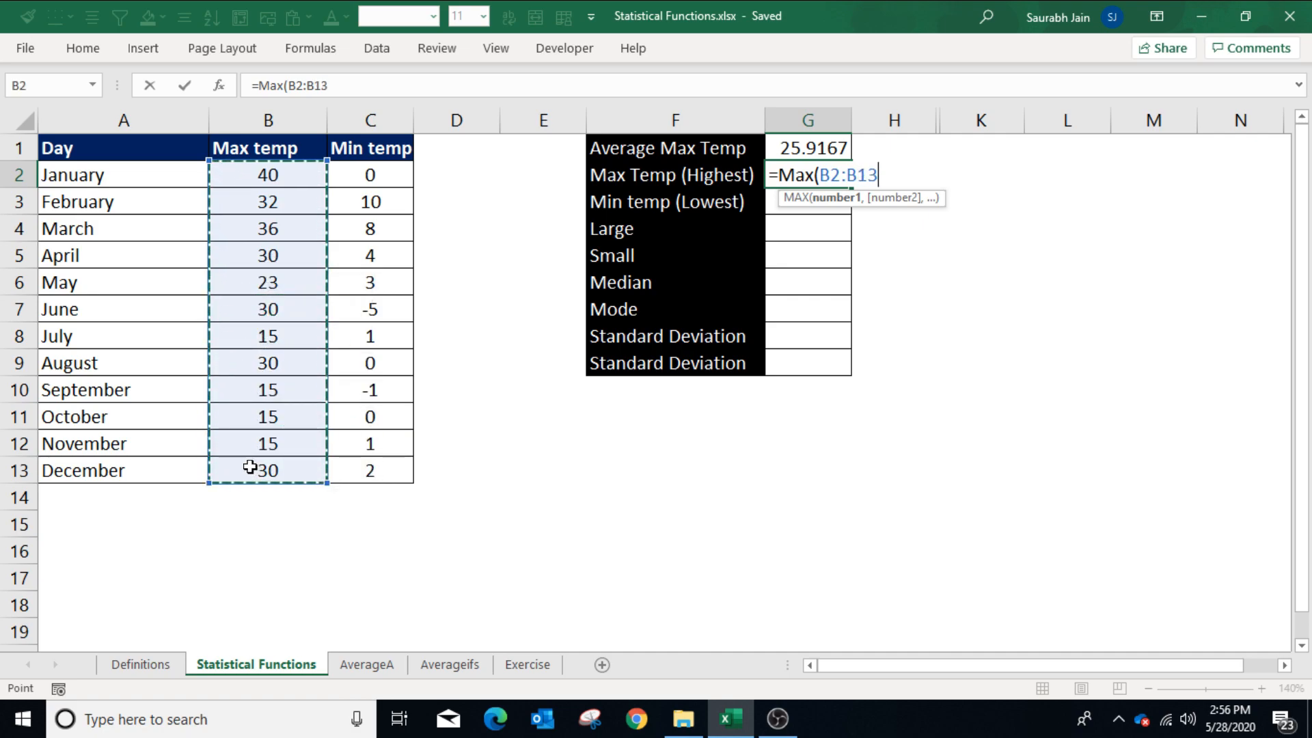
pyautogui.write(')')
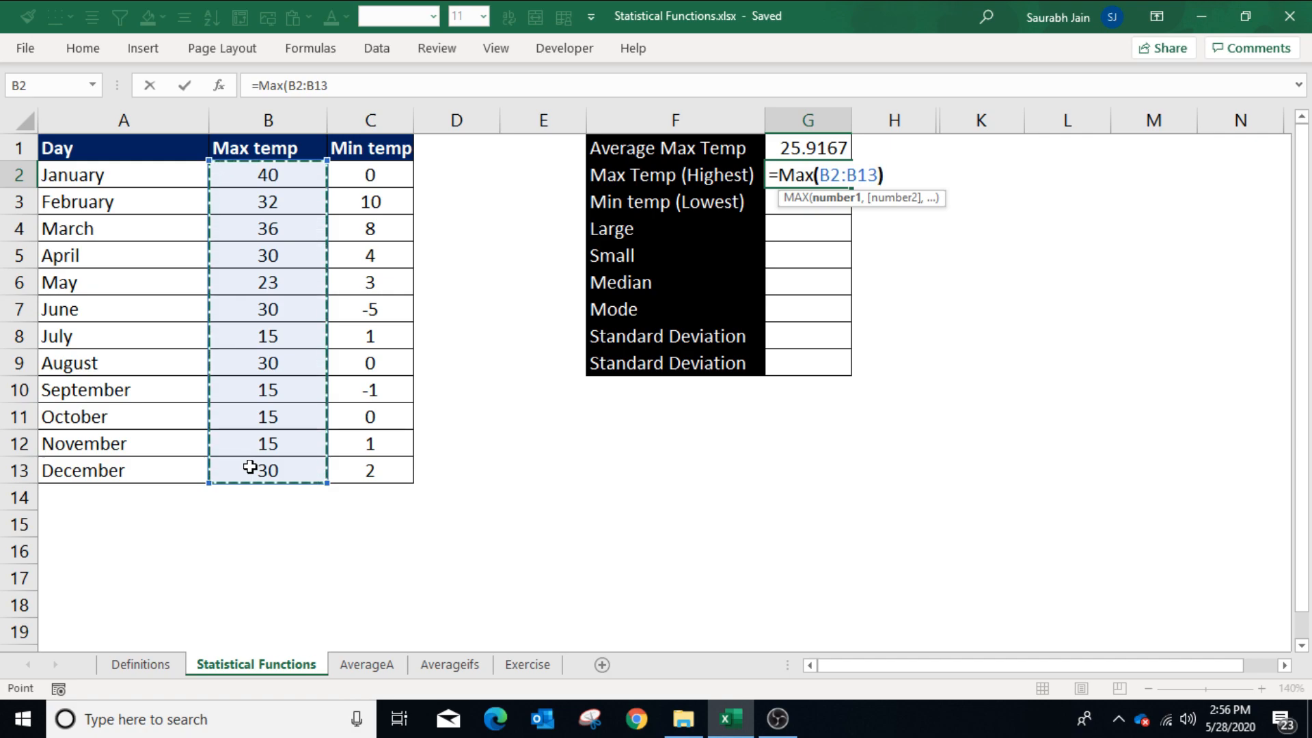
pyautogui.press('Return')
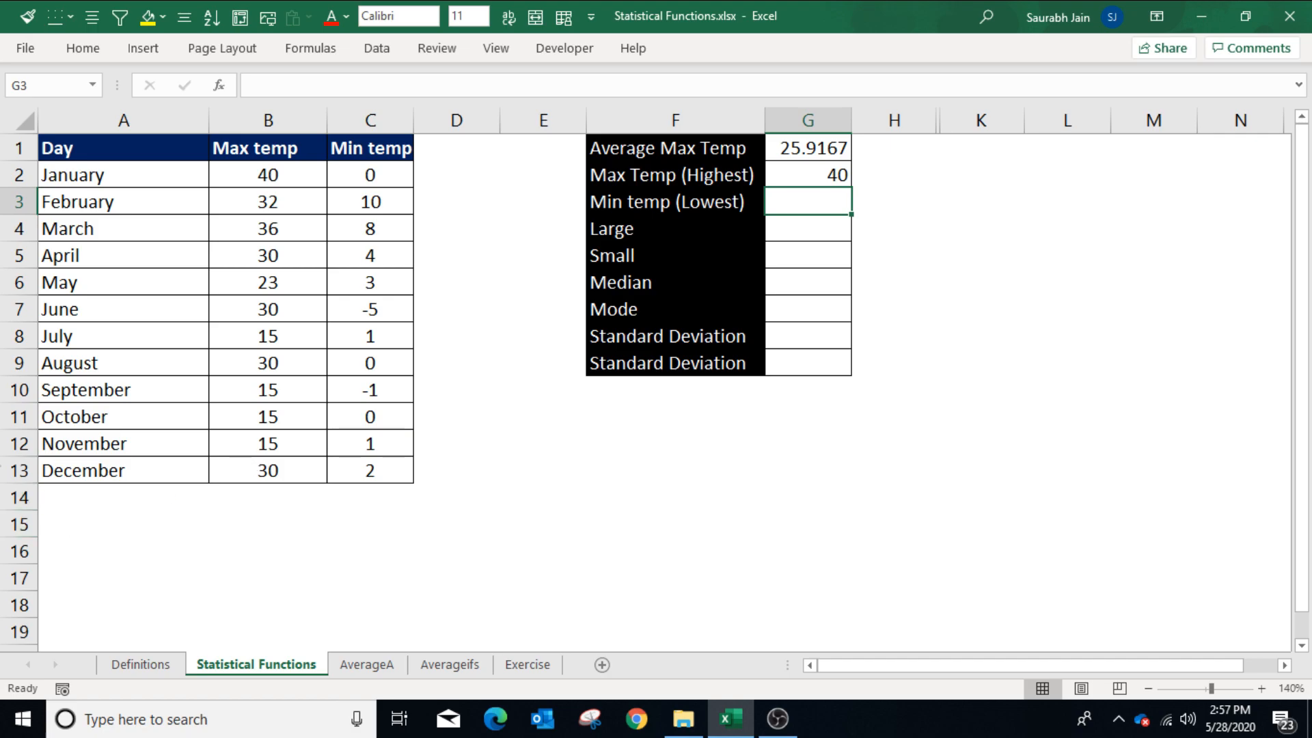
pyautogui.moveTo(257, 177); pyautogui.dragTo(264, 465)
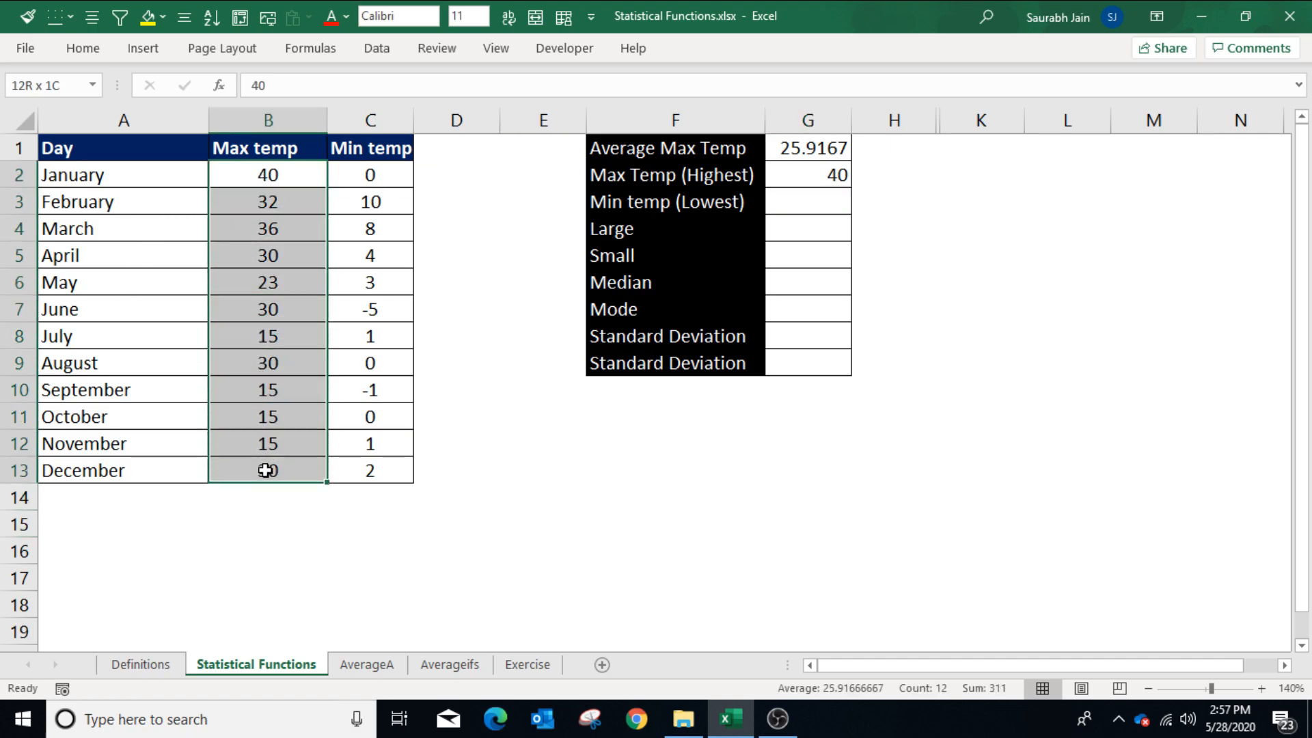
# - Calculate the lowest min temperature in G3 with =MIN(C2:C13) and check the Min temp values
pyautogui.click(825, 202)
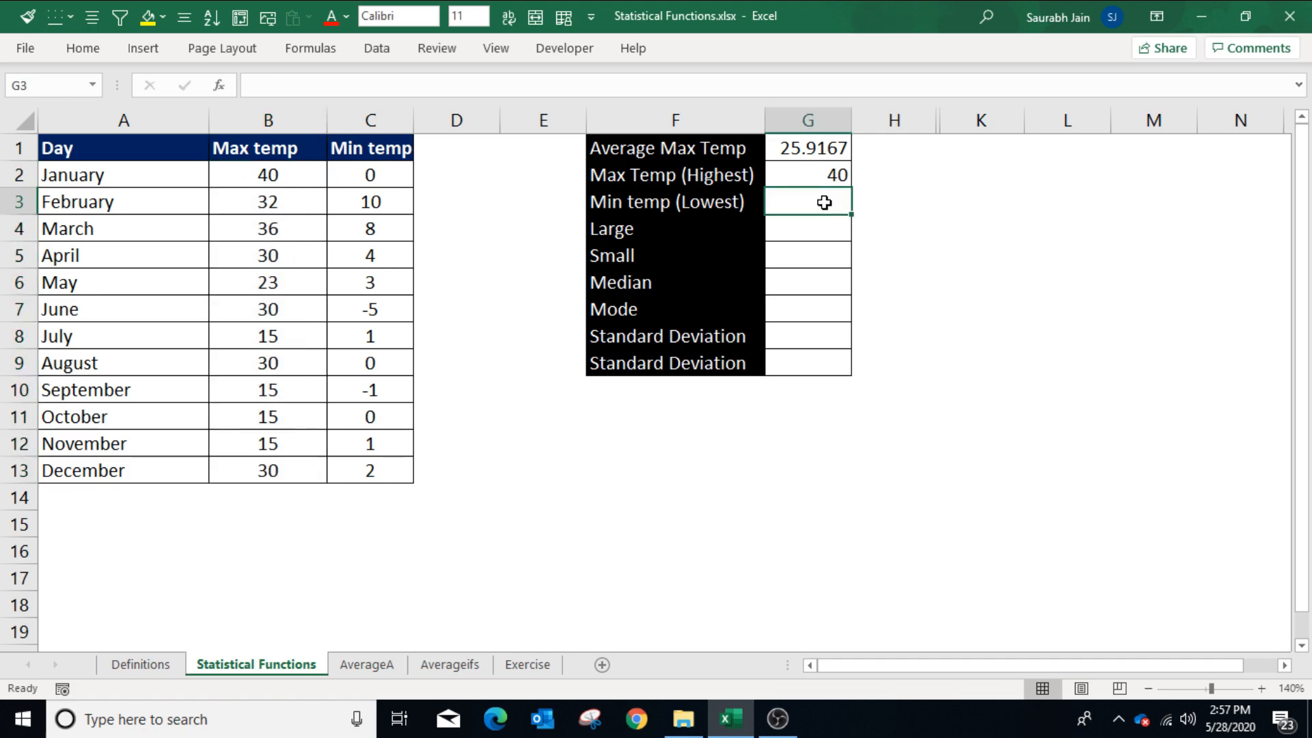
pyautogui.write('=min')
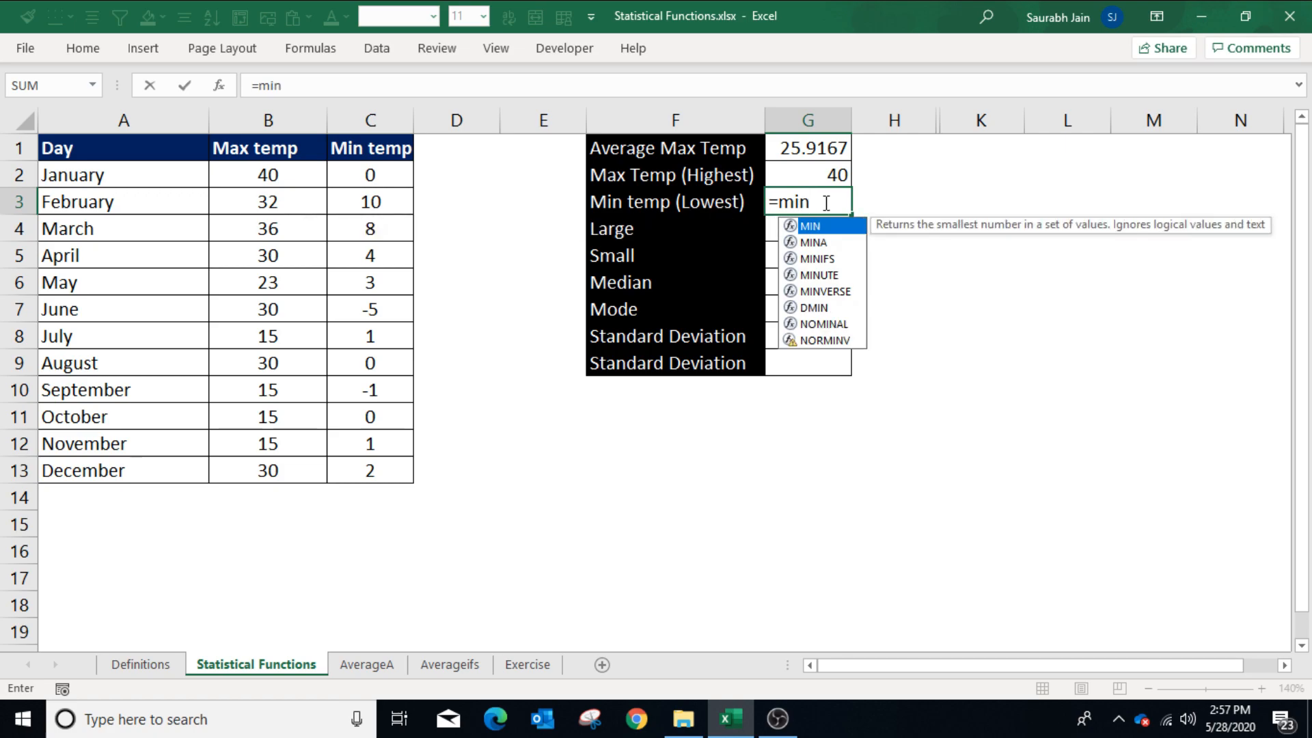
pyautogui.write('(')
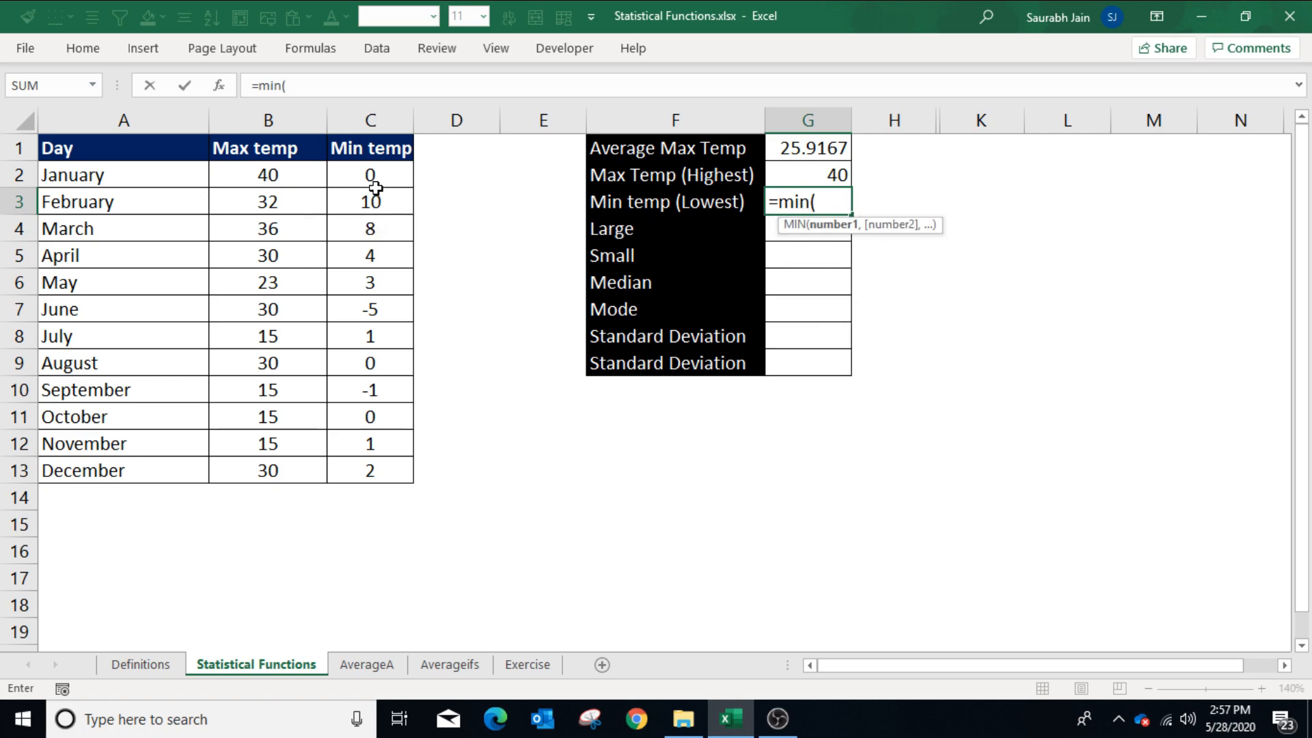
pyautogui.moveTo(372, 176); pyautogui.dragTo(365, 473)
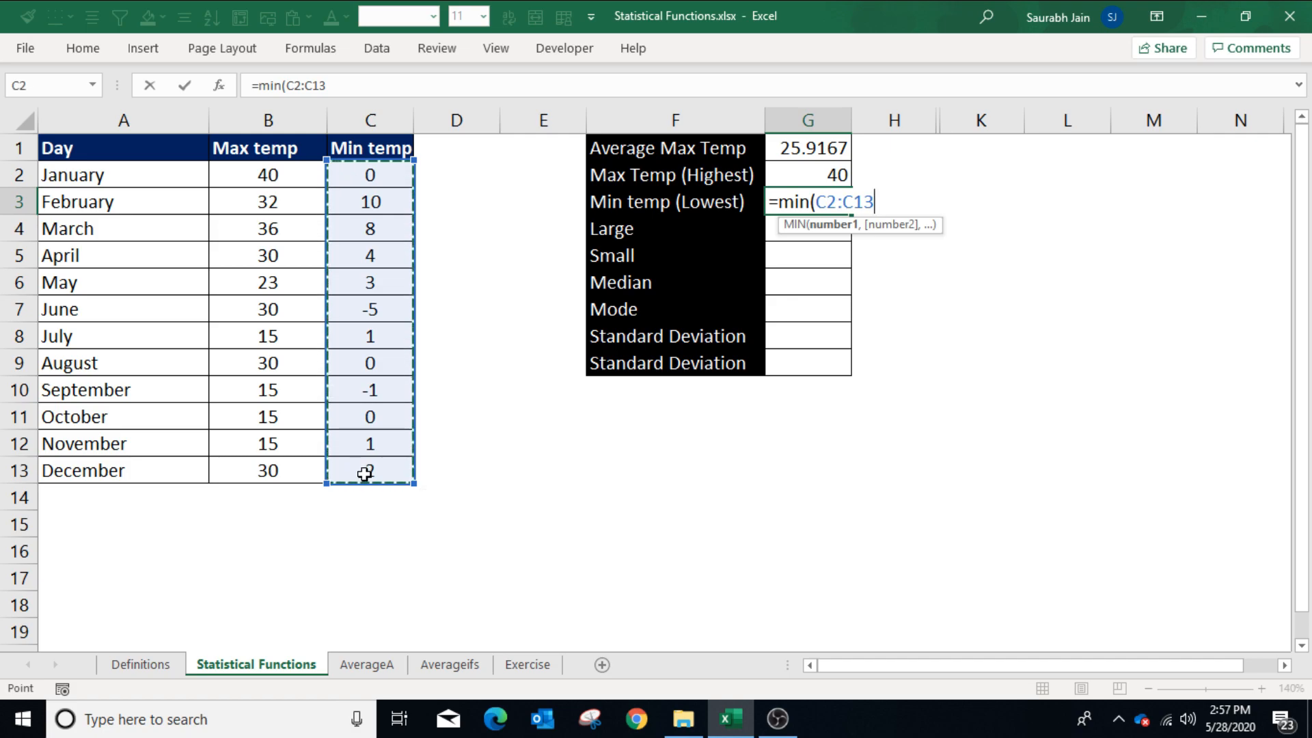
pyautogui.write(')')
pyautogui.press('Return')
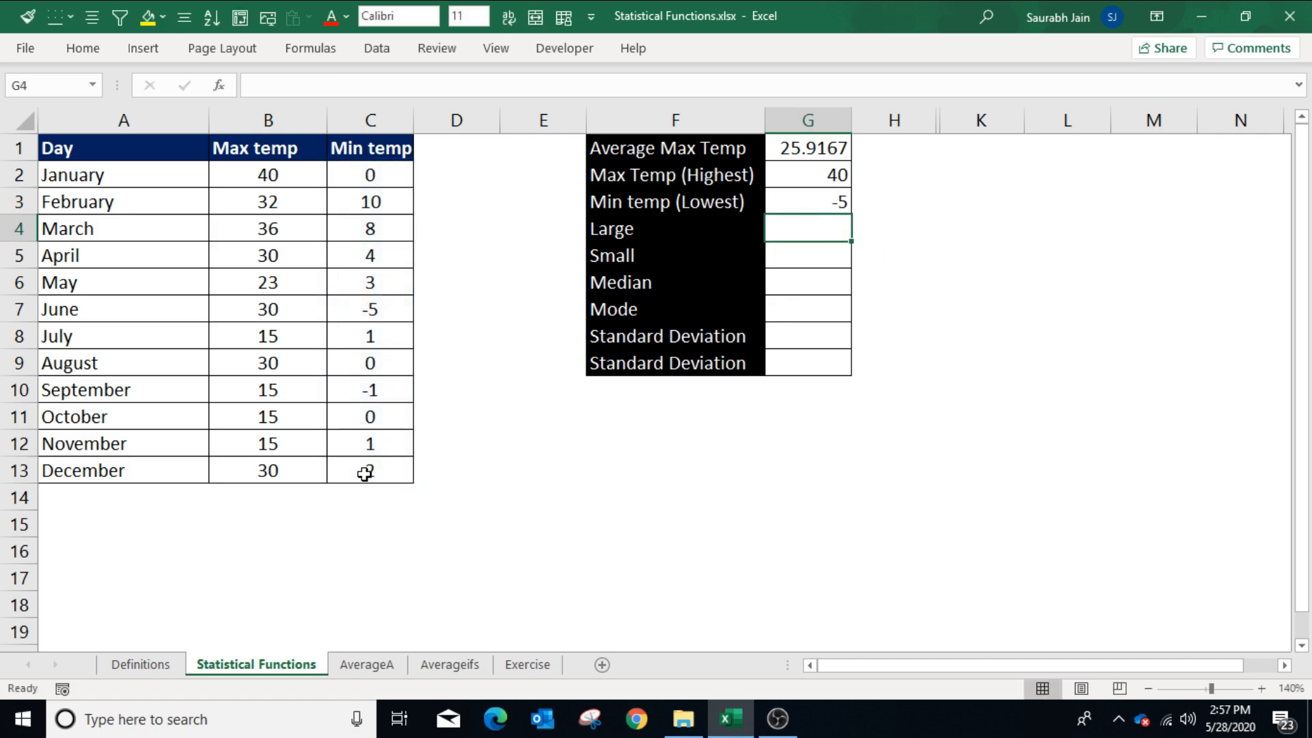
pyautogui.moveTo(369, 175); pyautogui.dragTo(340, 461)
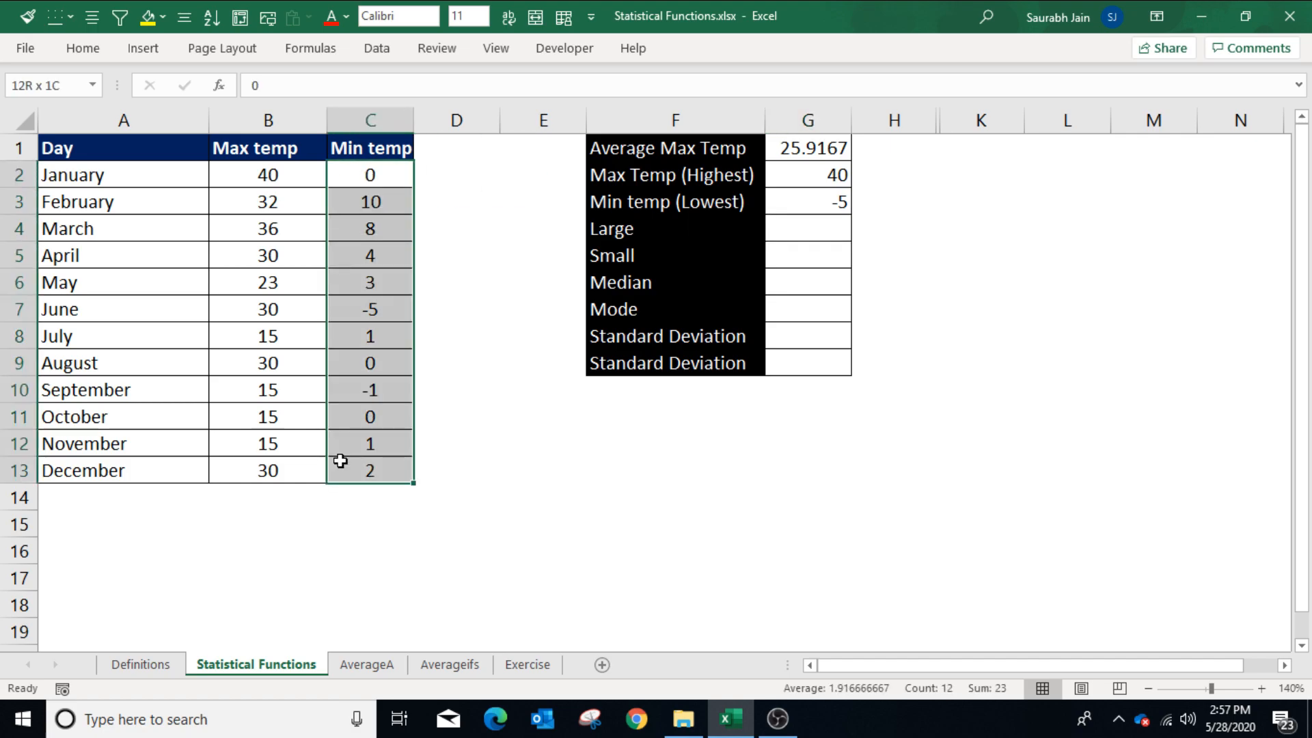
pyautogui.click(673, 516)
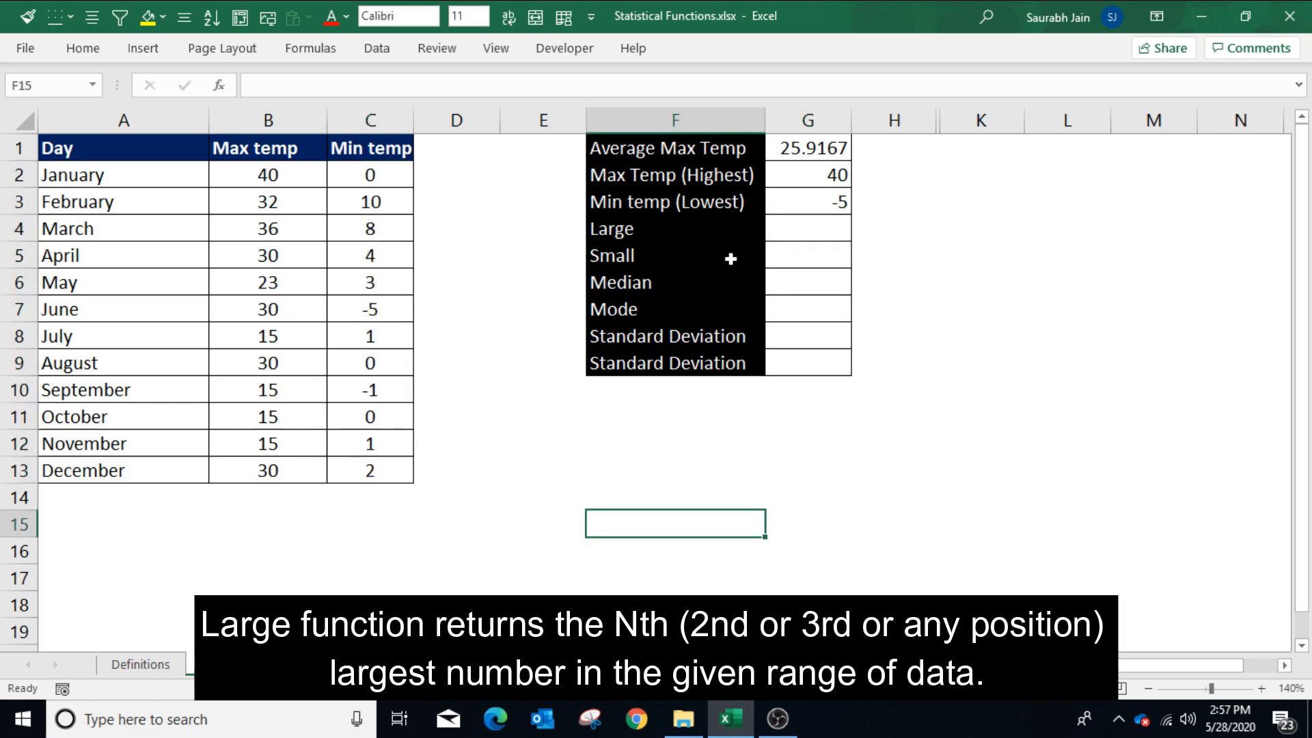
# - Calculate the third-largest max temperature in G4 with =LARGE(B2:B13,3) and check it against the Max temp column
pyautogui.click(783, 233)
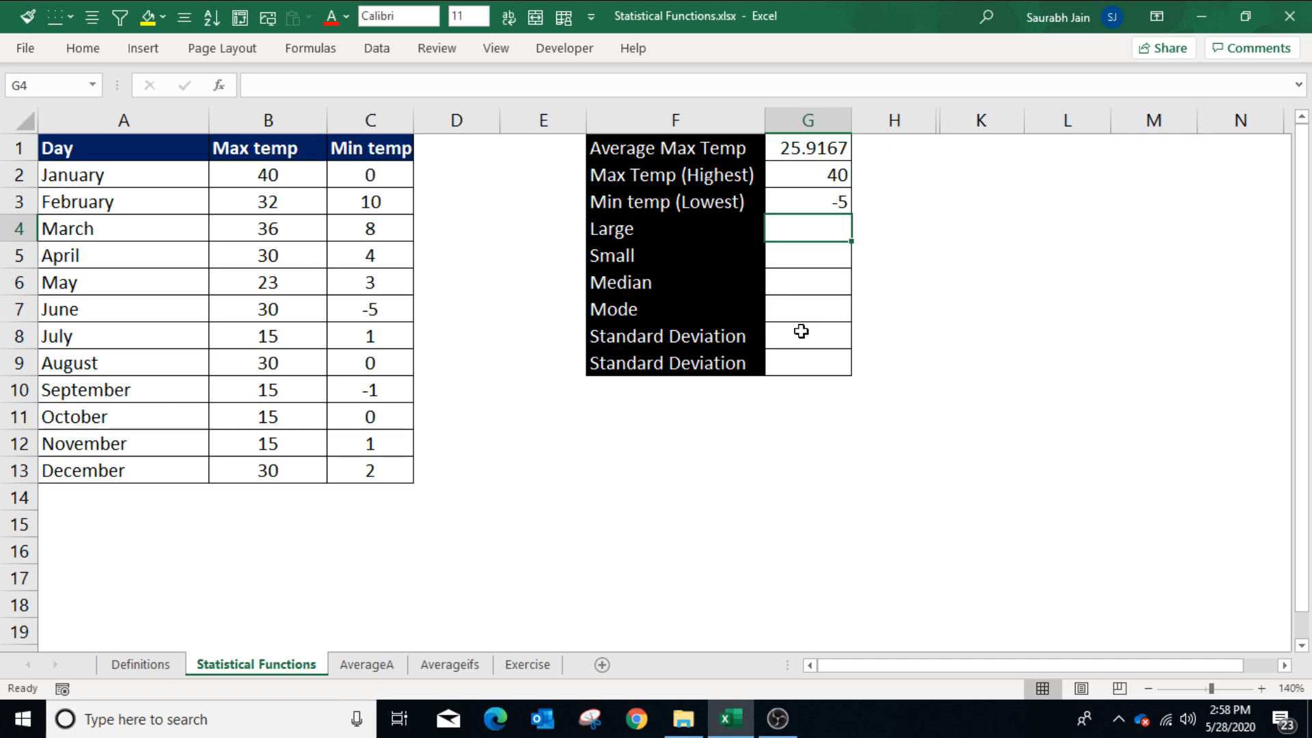
pyautogui.write('=Large')
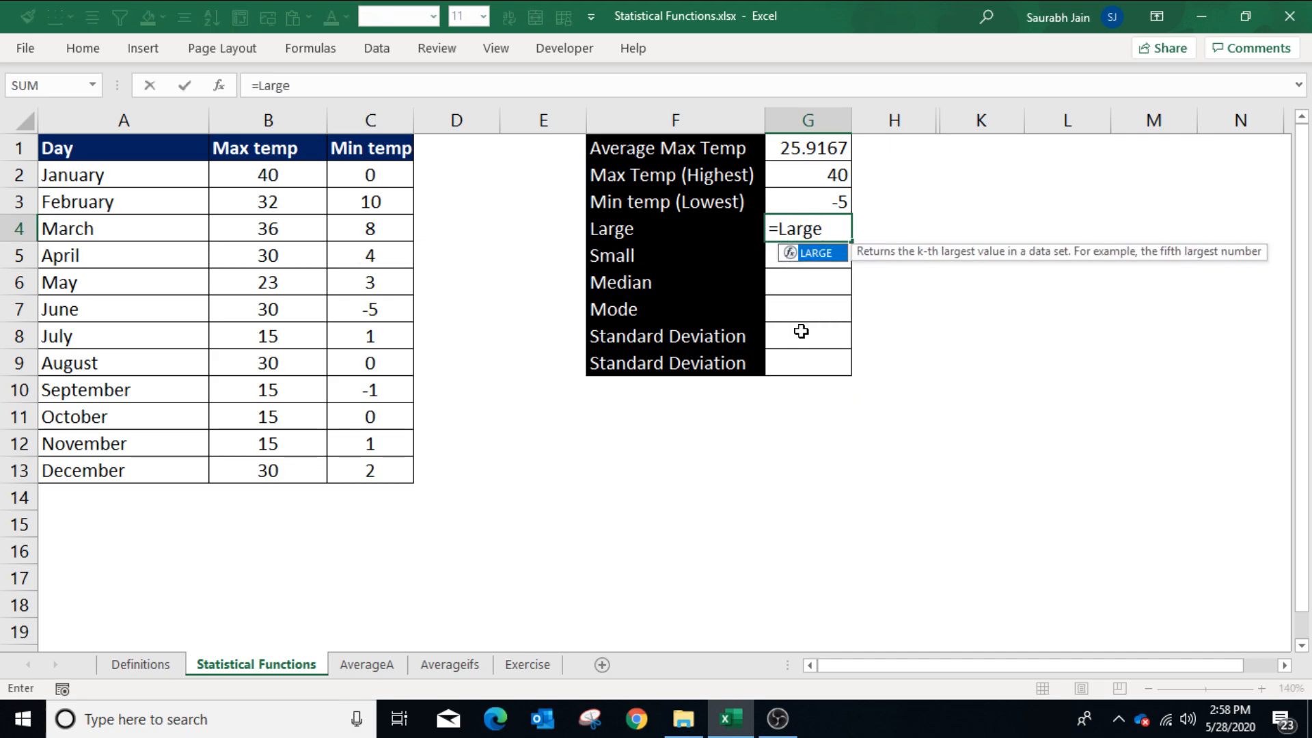
pyautogui.write('(')
pyautogui.moveTo(256, 176); pyautogui.dragTo(268, 469)
pyautogui.write(',')
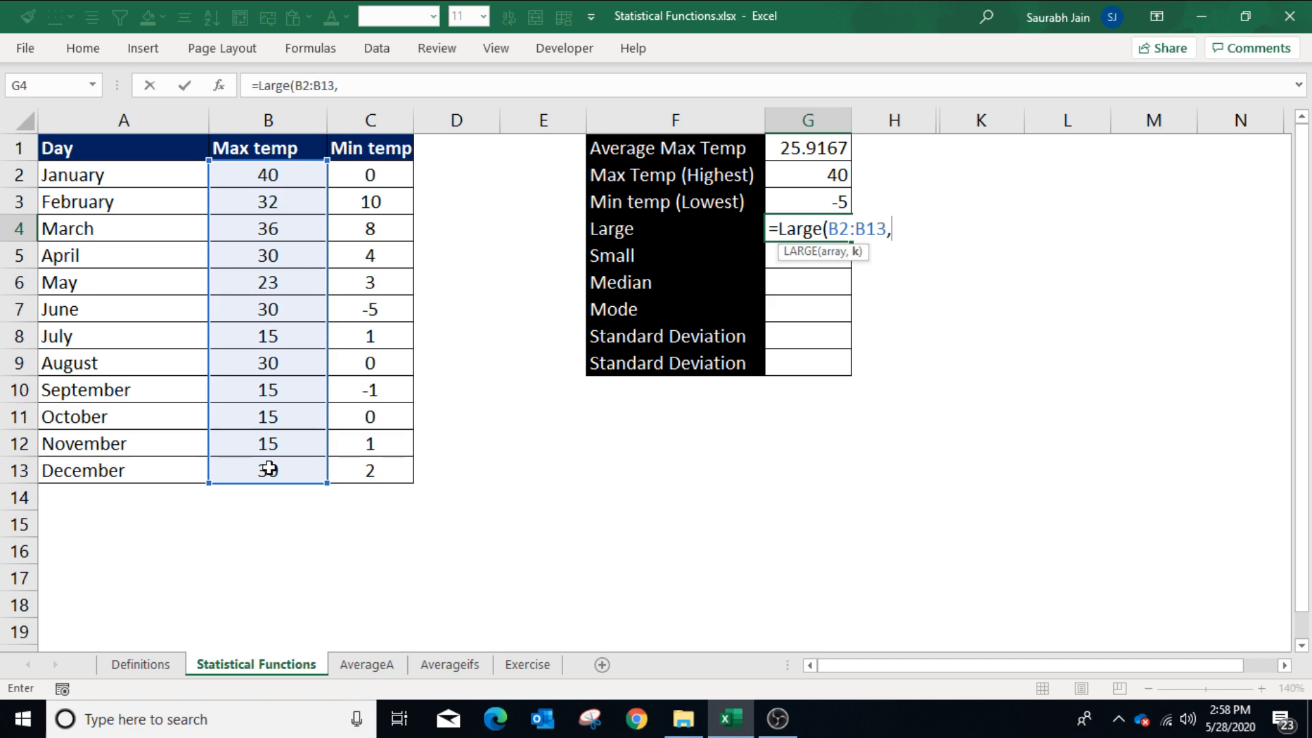
pyautogui.write('3)')
pyautogui.press('Return')
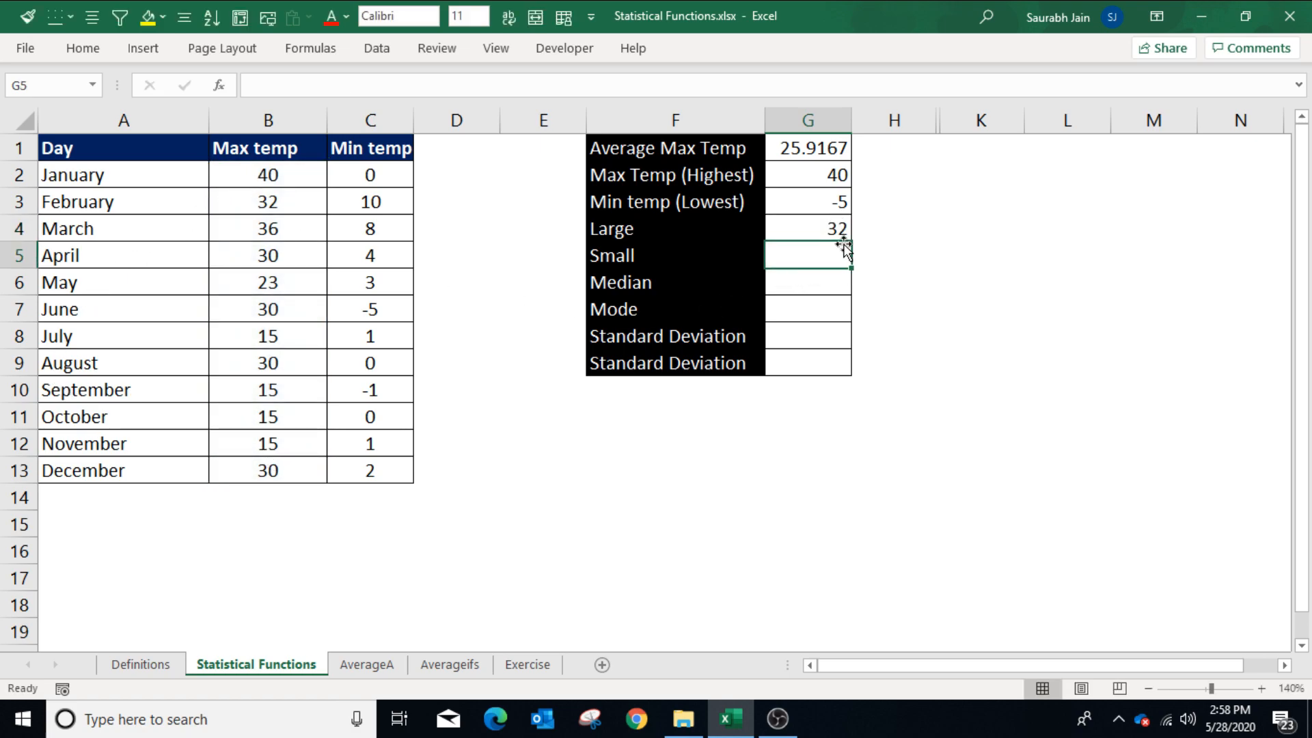
pyautogui.click(270, 175)
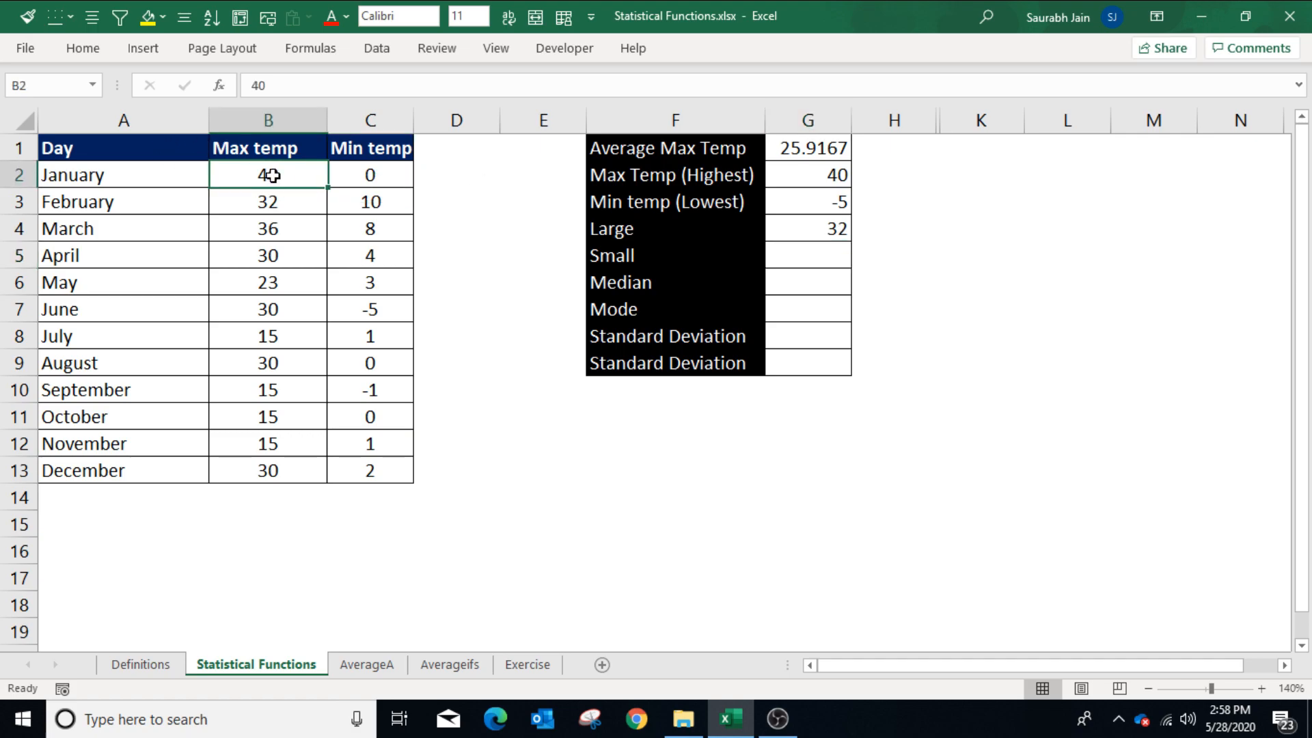
# - Sort the temperature table by Max temp in ascending order and check the third-largest value in B11
pyautogui.click(212, 16)
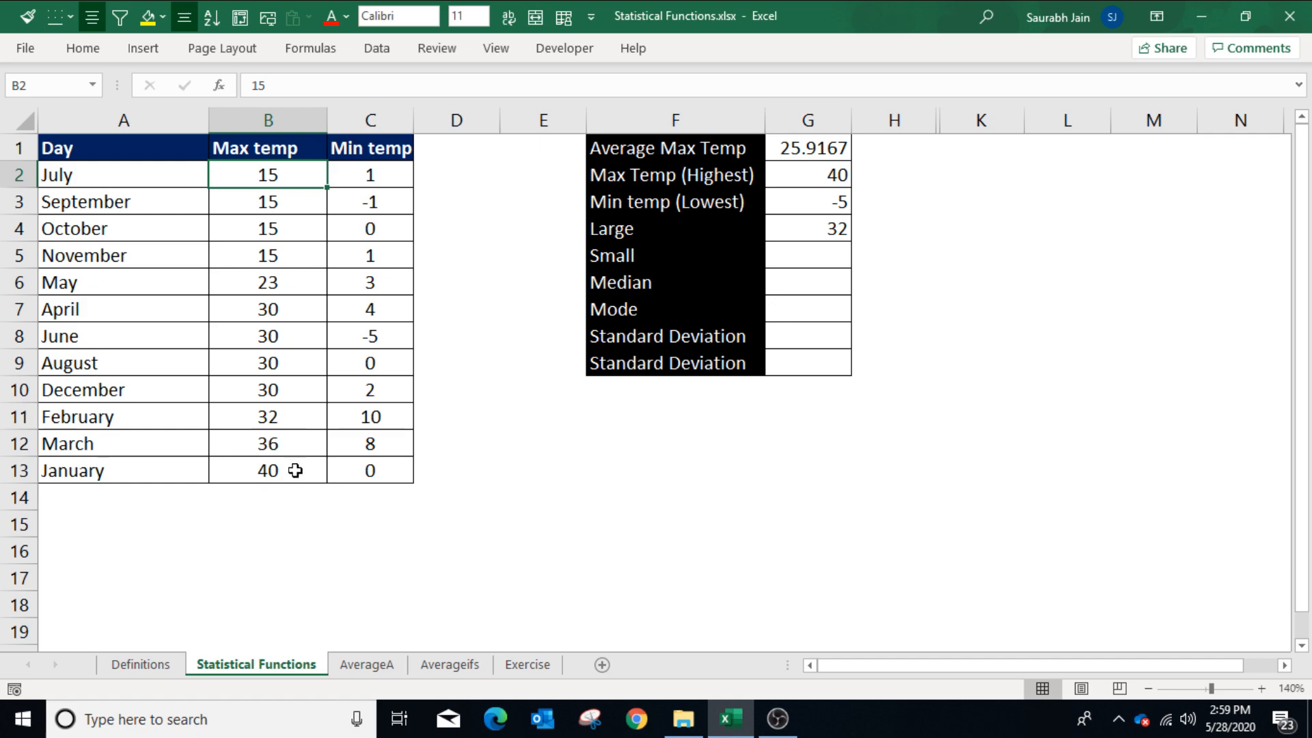
pyautogui.moveTo(298, 467); pyautogui.dragTo(303, 423)
pyautogui.click(295, 419)
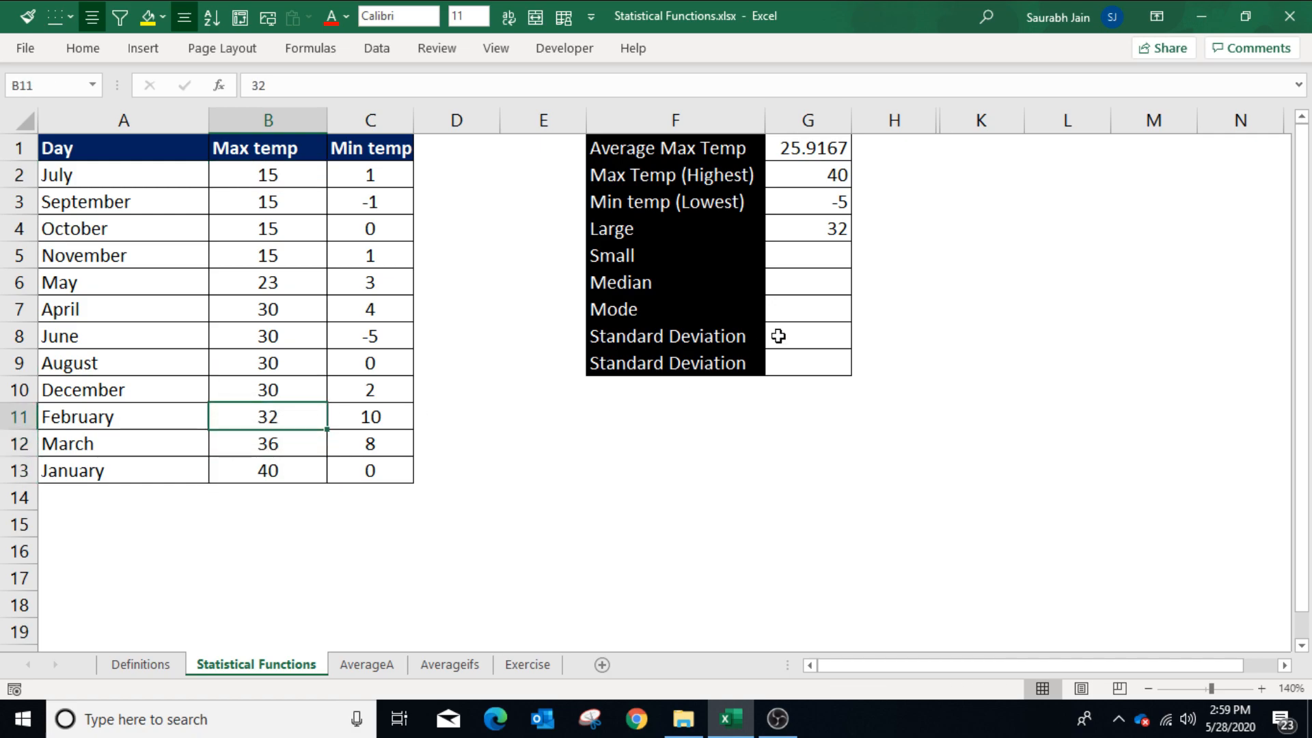
# - Calculate the fifth-smallest min temperature in G5 with =SMALL(C2:C13,5)
pyautogui.click(821, 259)
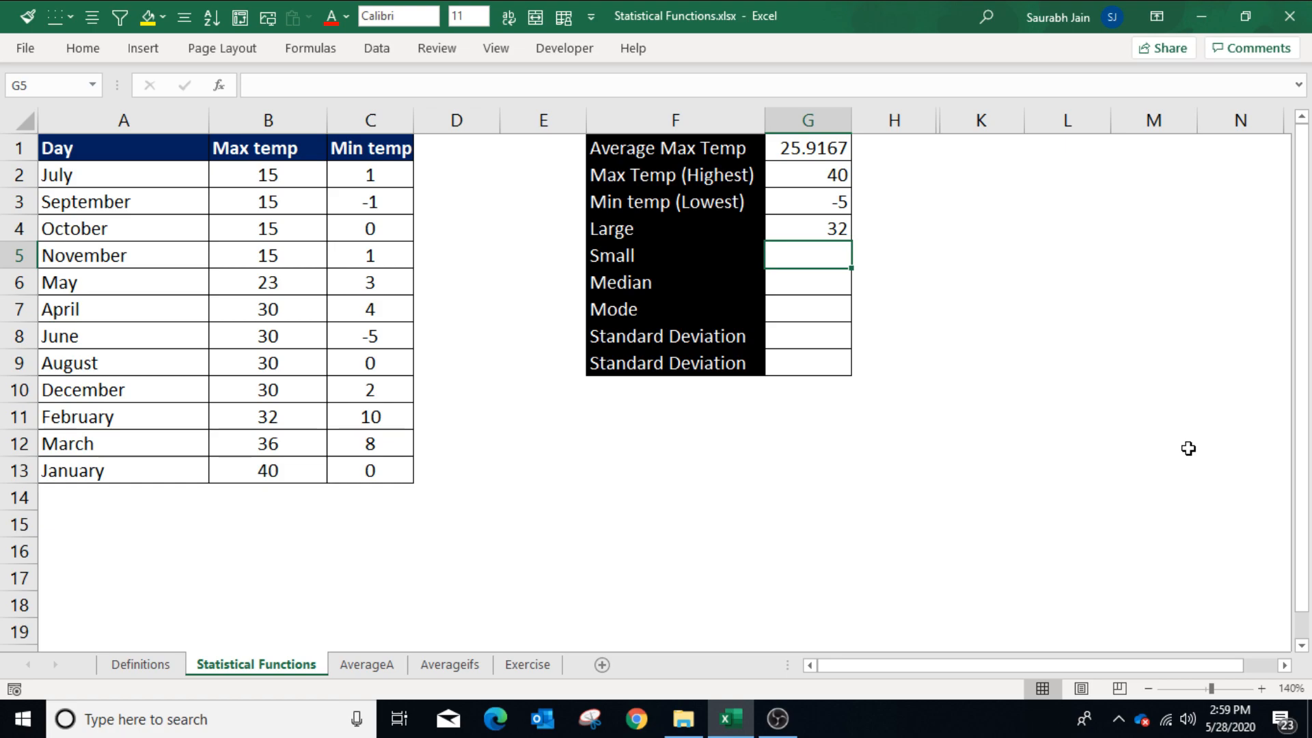
pyautogui.write('=')
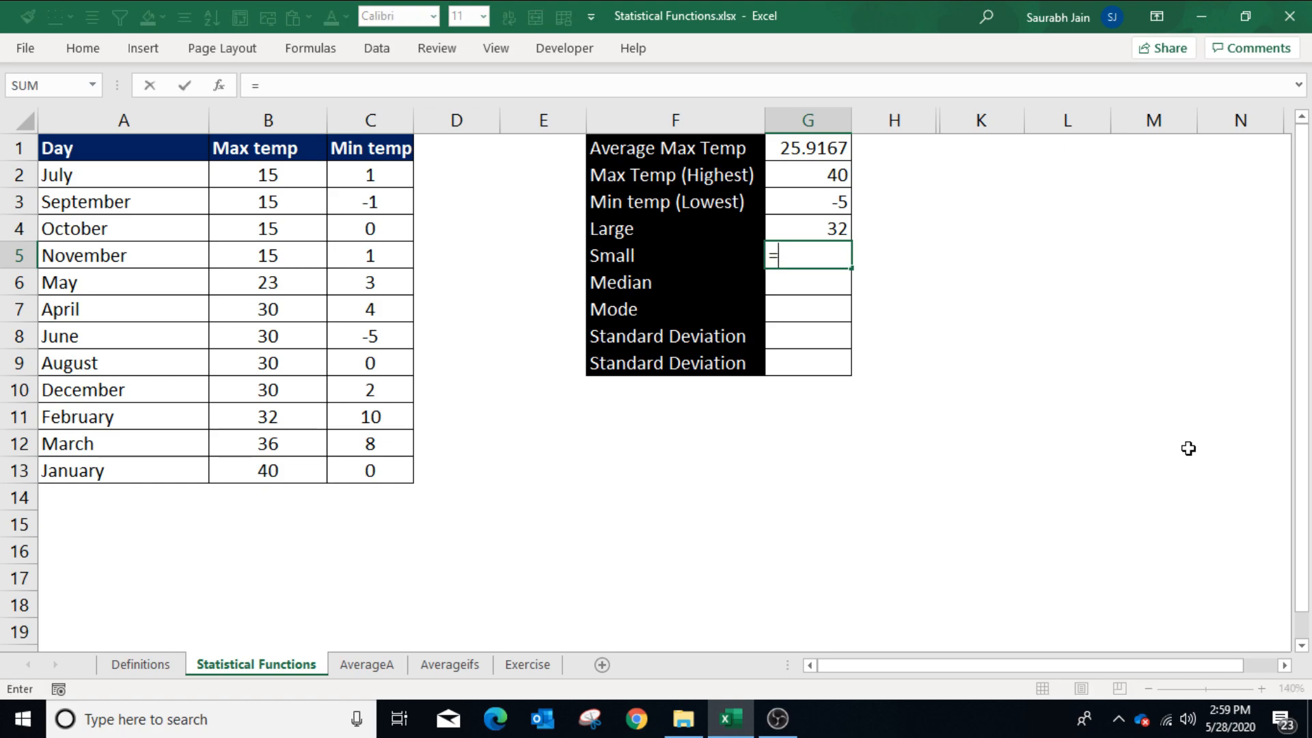
pyautogui.write('small(')
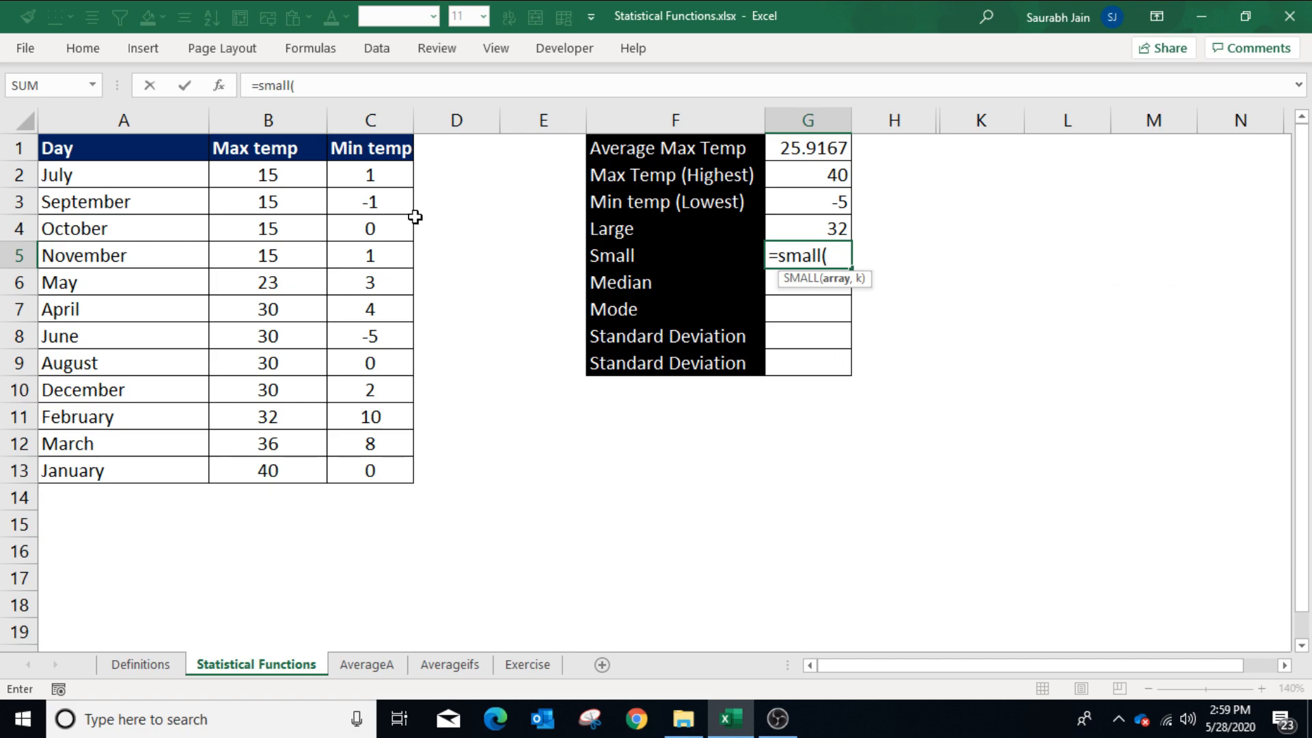
pyautogui.moveTo(385, 179); pyautogui.dragTo(366, 471)
pyautogui.write(',')
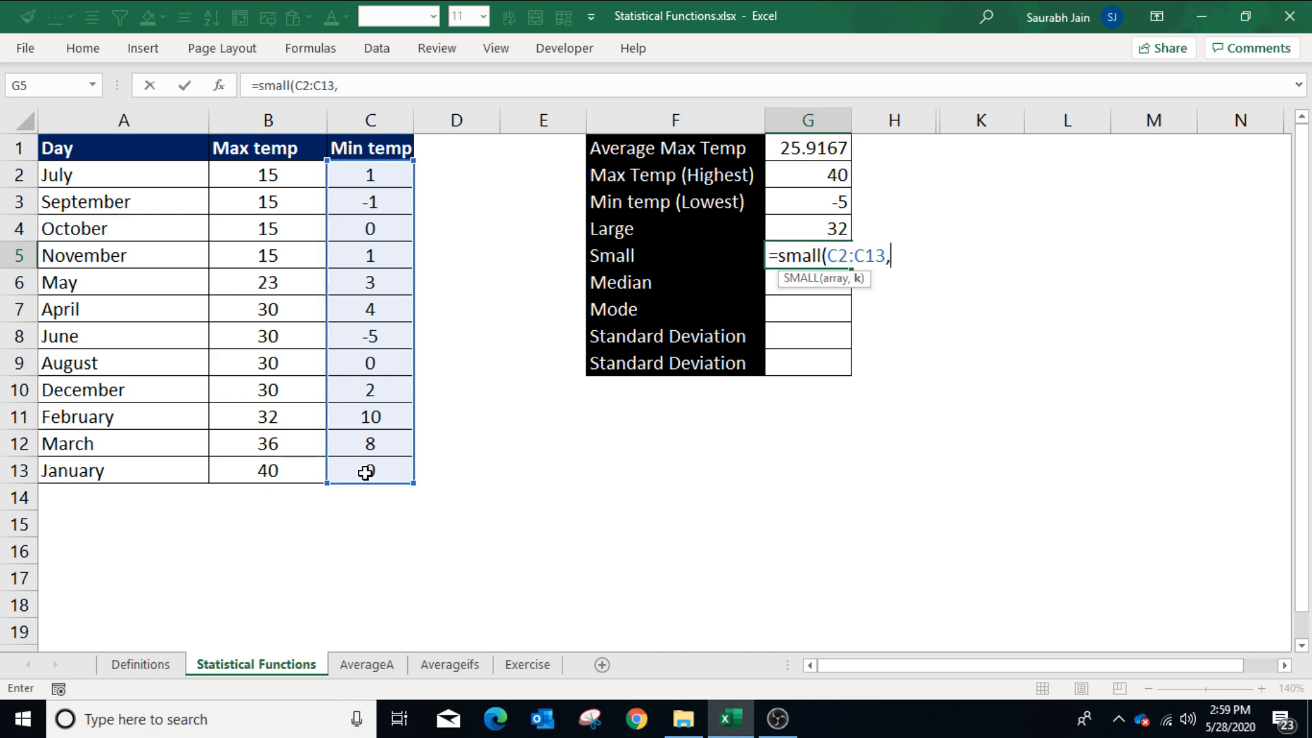
pyautogui.write('5)')
pyautogui.press('Return')
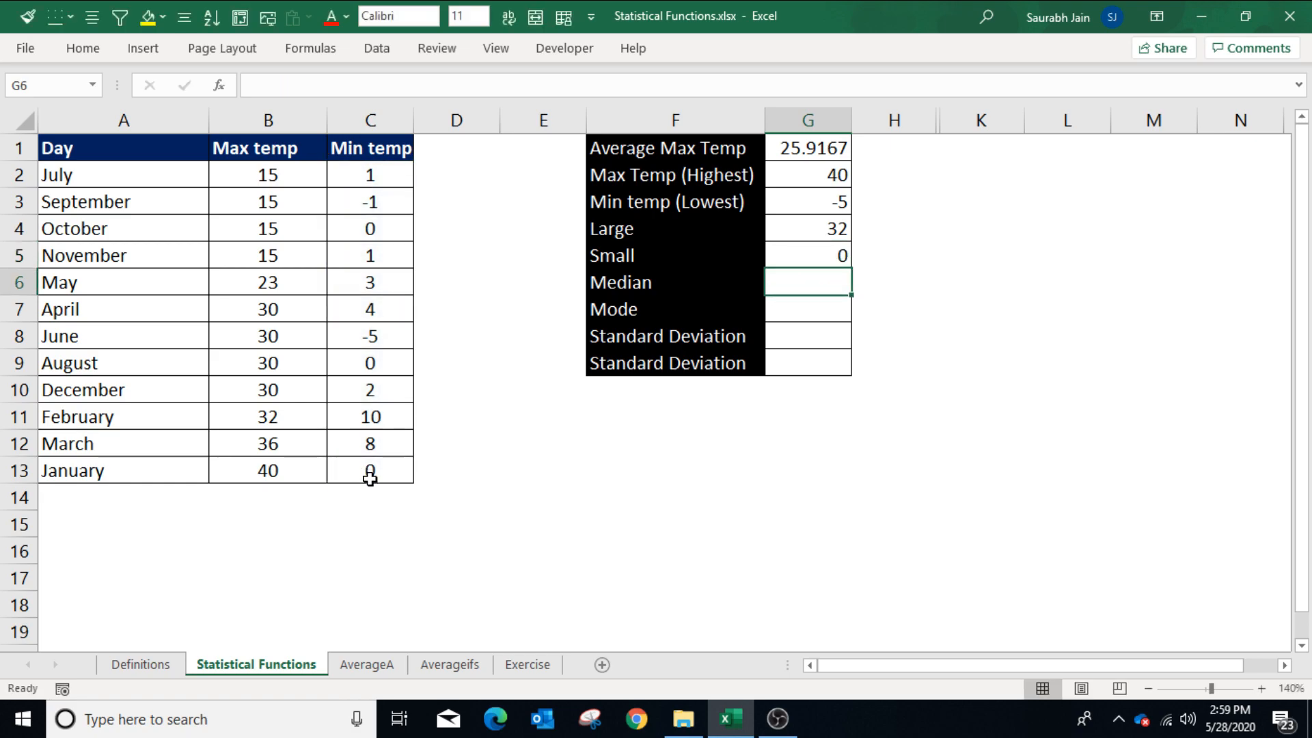
# - Sort the temperature table by Min temp in ascending order and check the fifth-smallest value in C6
pyautogui.click(347, 176)
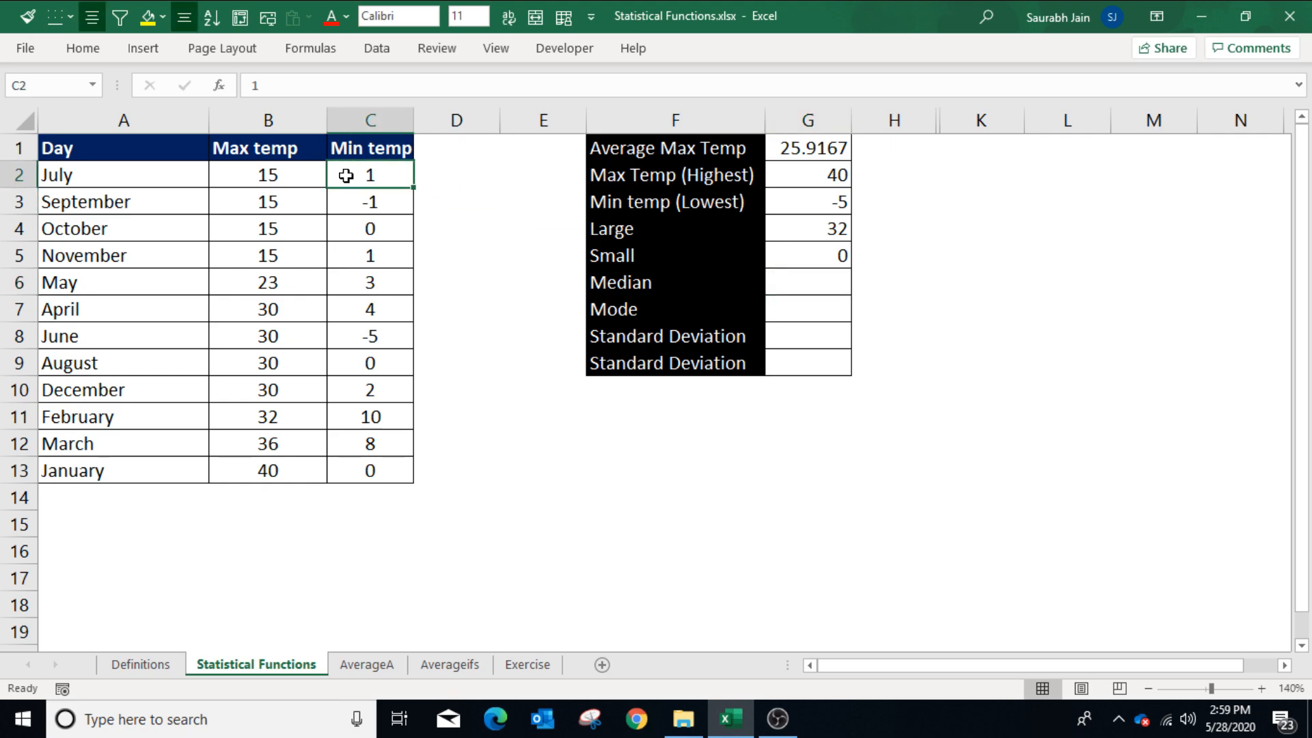
pyautogui.click(217, 23)
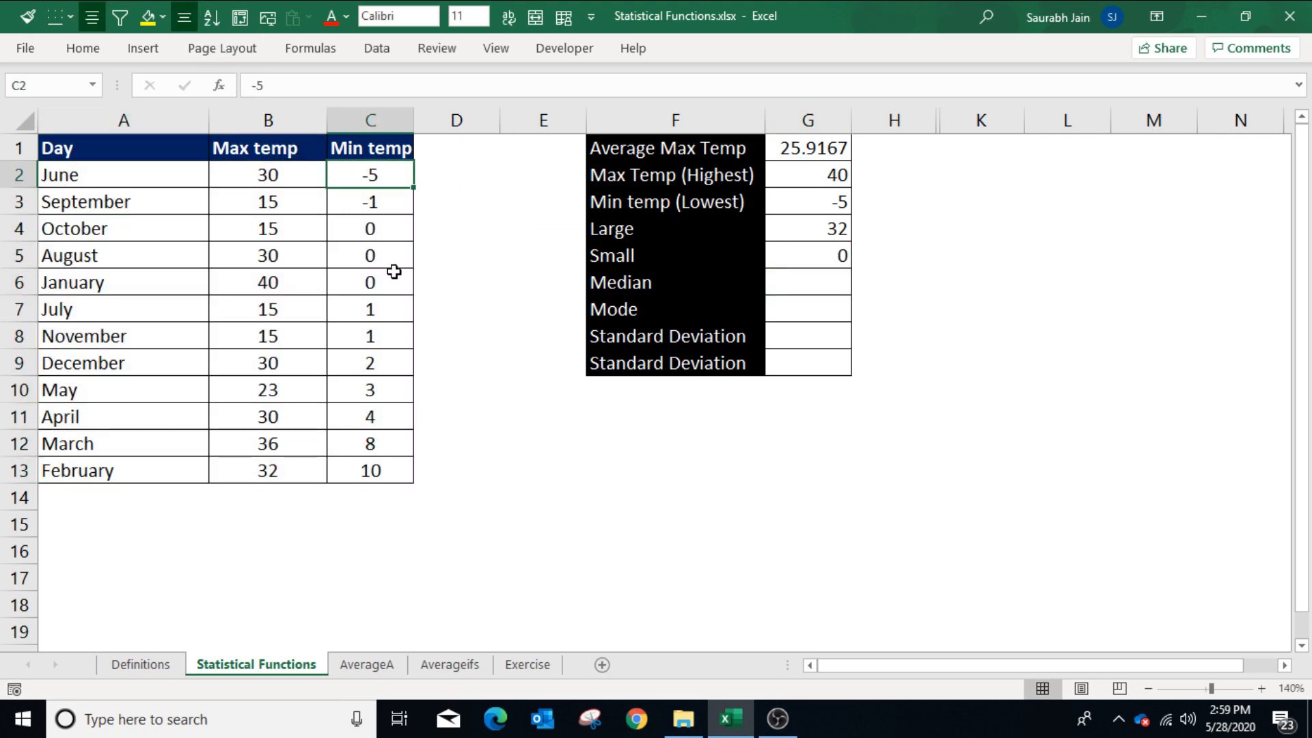
pyautogui.click(374, 285)
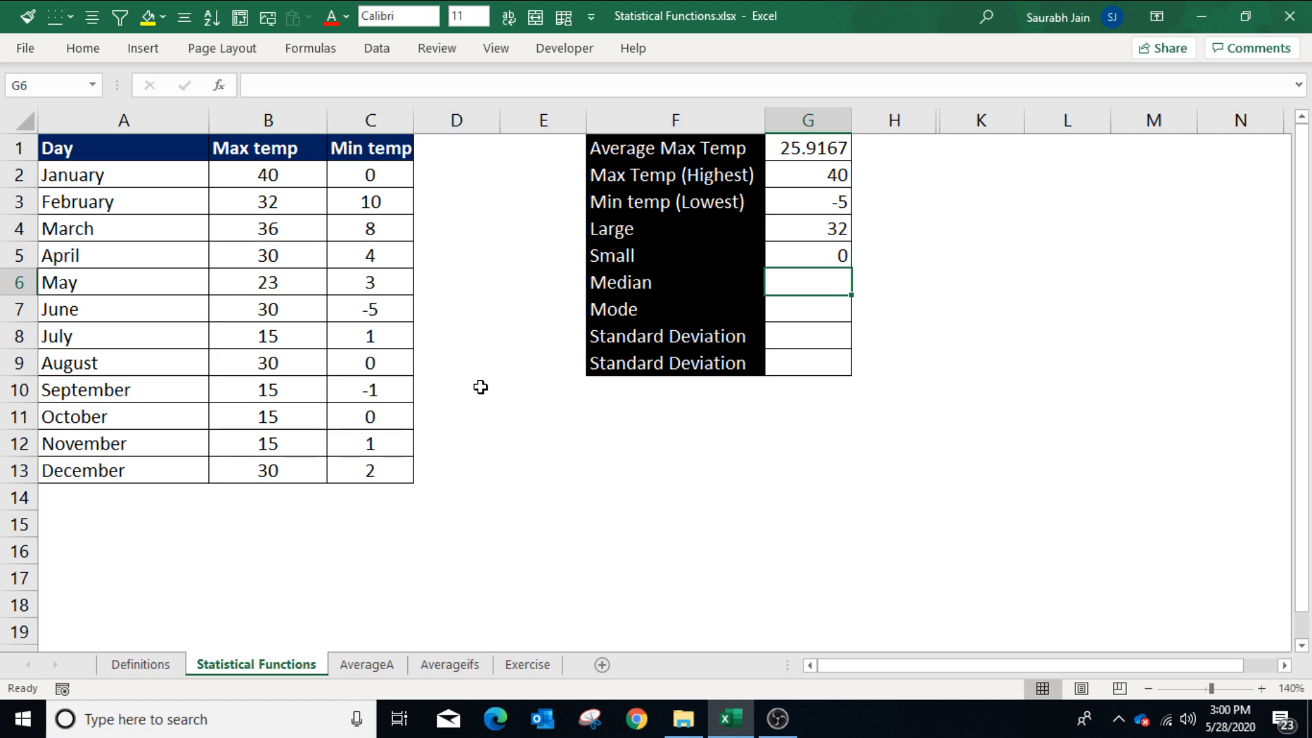
# - Calculate the median max temperature in G6 with =MEDIAN(B2:B13)
pyautogui.write('=median')
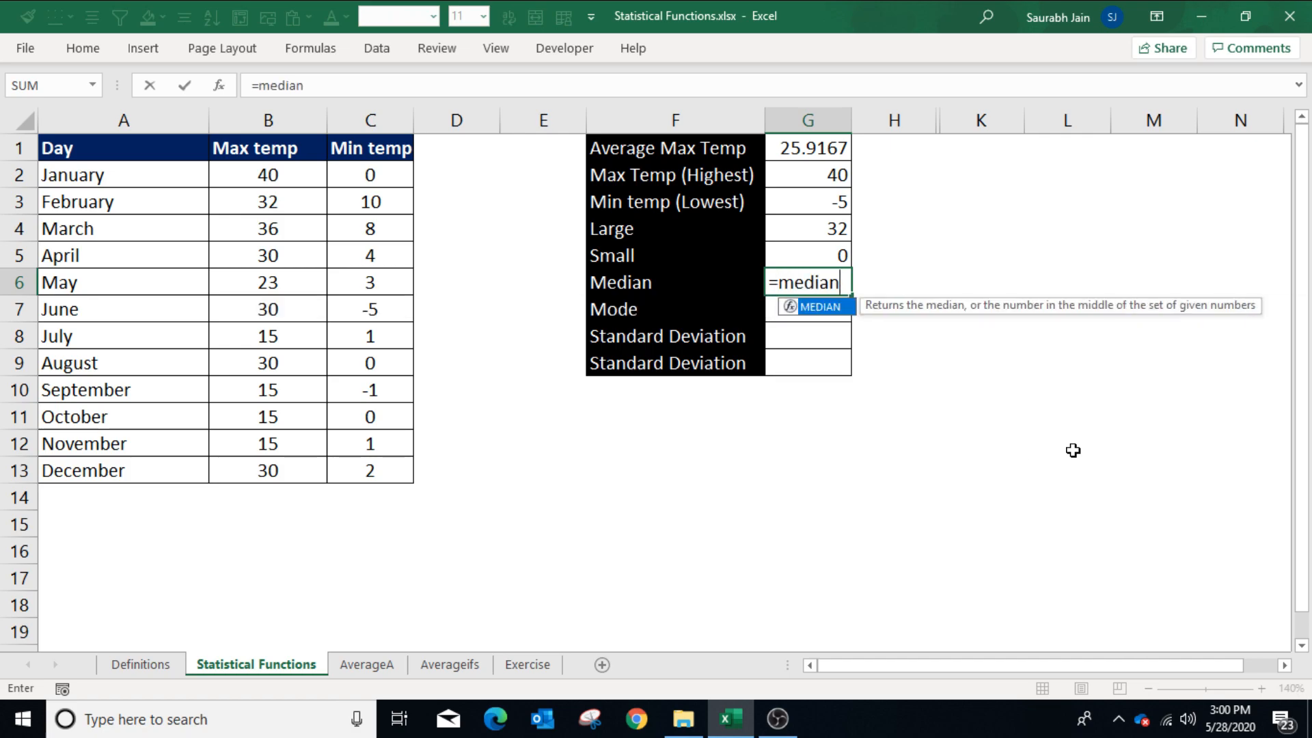
pyautogui.write('(')
pyautogui.moveTo(316, 175); pyautogui.dragTo(286, 463)
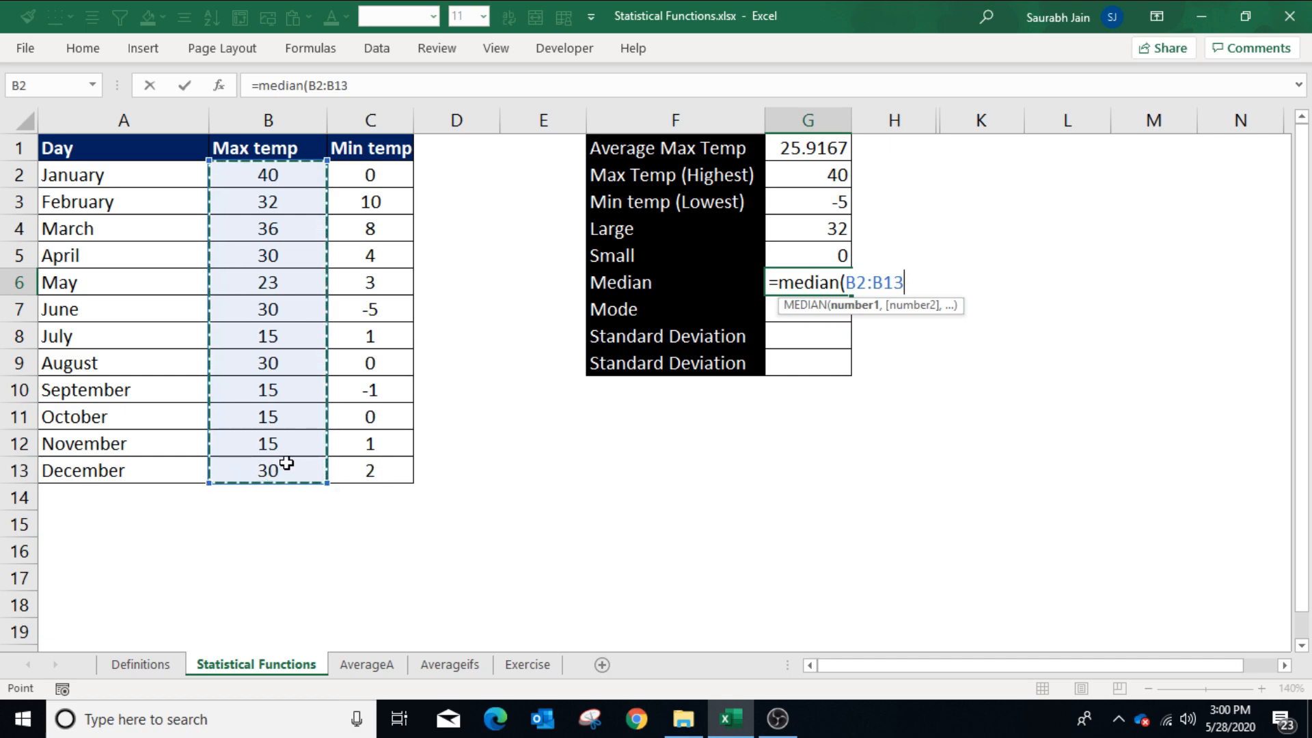
pyautogui.write(')')
pyautogui.press('Return')
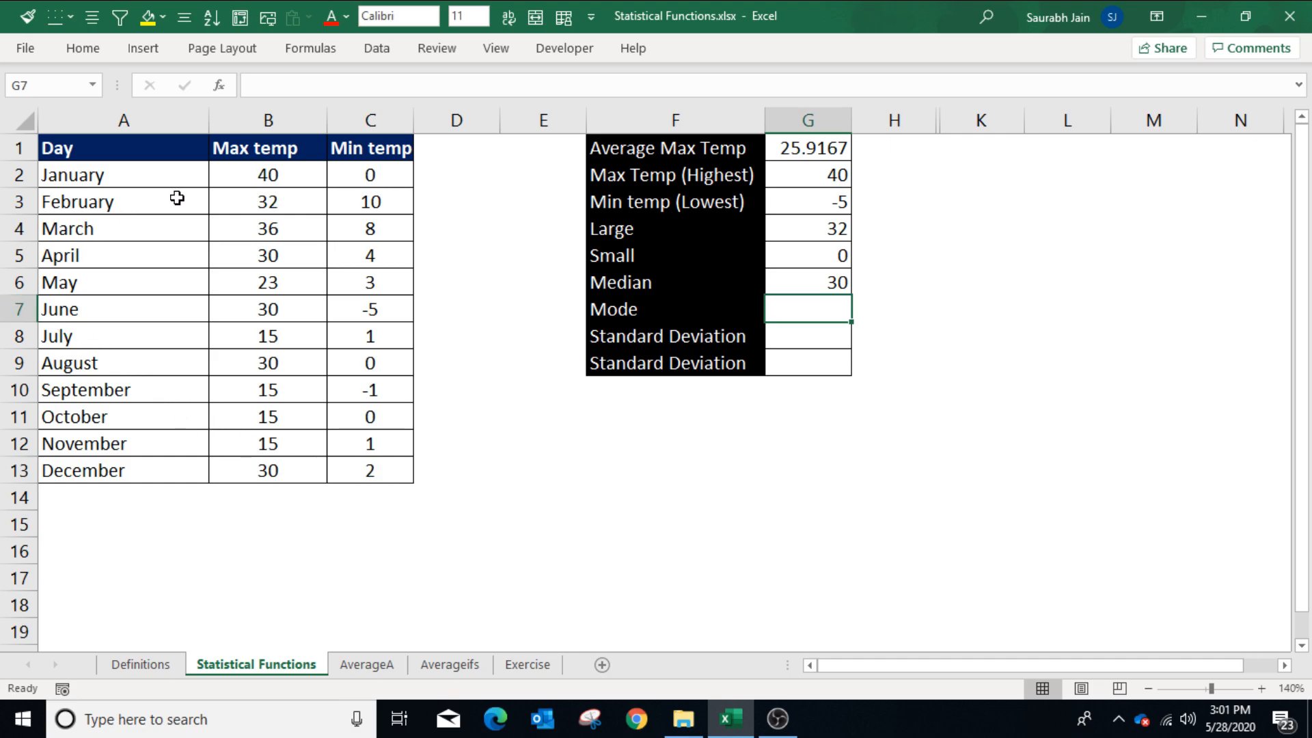
# - Sort the temperature table by Max temp in ascending order and examine the two middle values in B7:B8
pyautogui.click(242, 179)
pyautogui.click(212, 17)
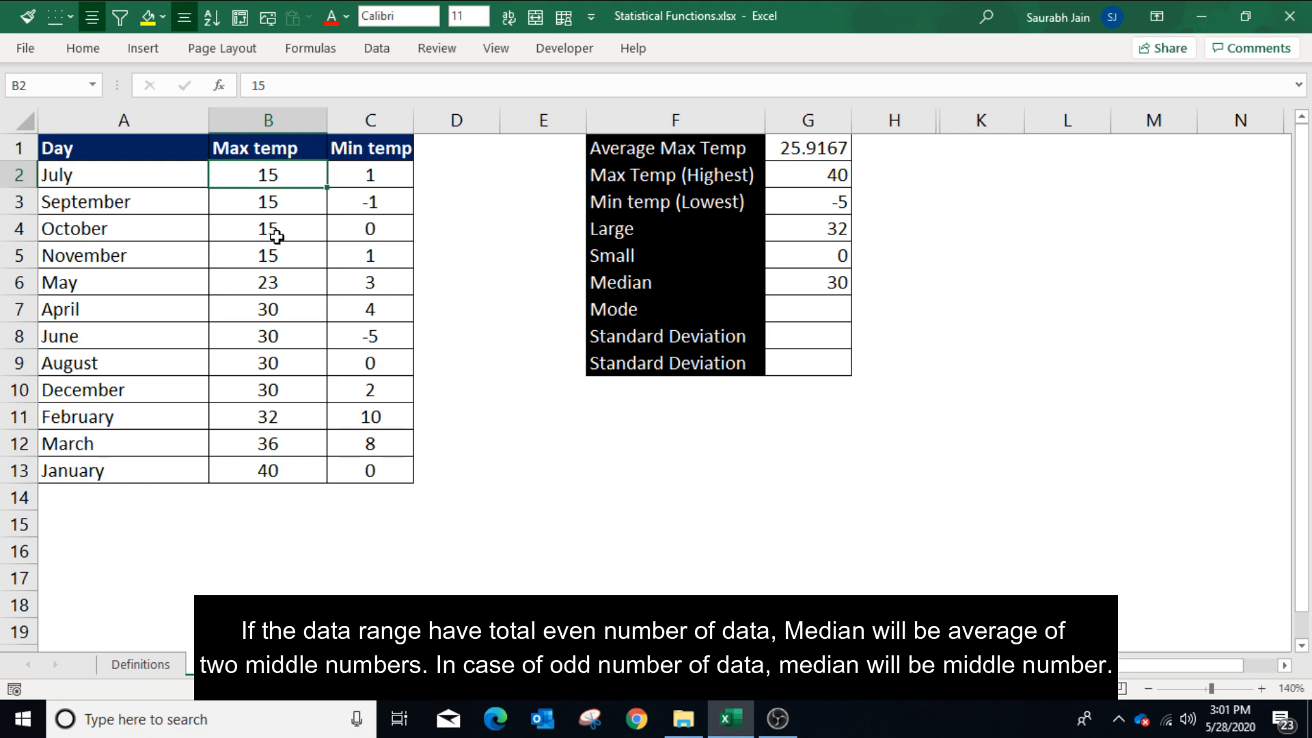
pyautogui.click(269, 308)
pyautogui.moveTo(268, 325); pyautogui.dragTo(268, 327)
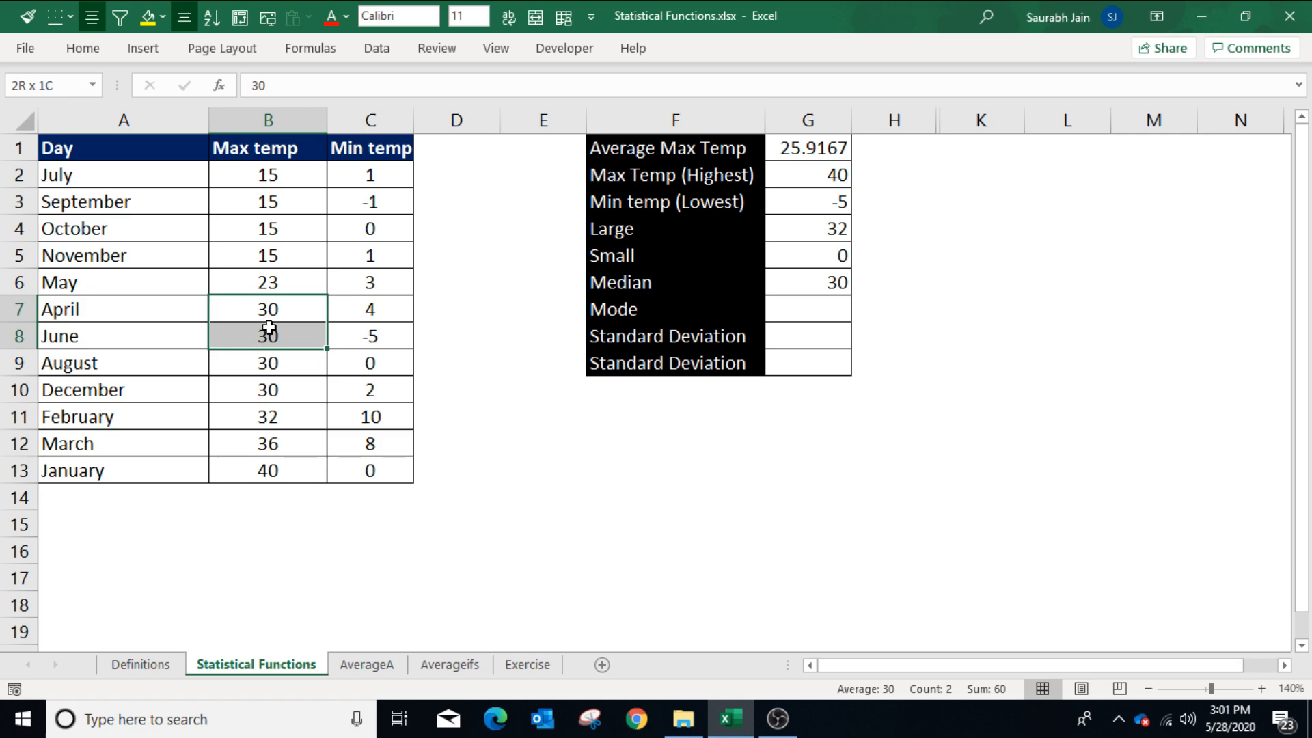
pyautogui.moveTo(268, 327); pyautogui.dragTo(234, 331)
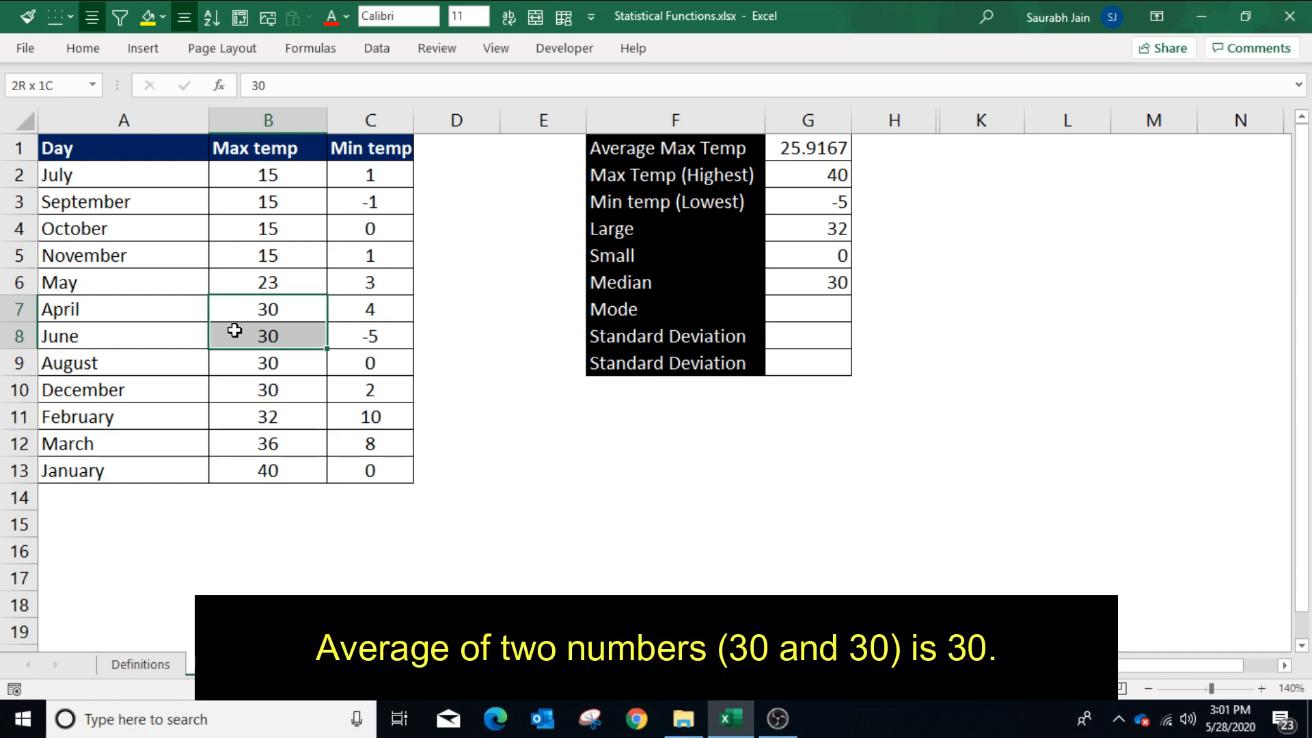
pyautogui.moveTo(234, 331); pyautogui.dragTo(235, 331)
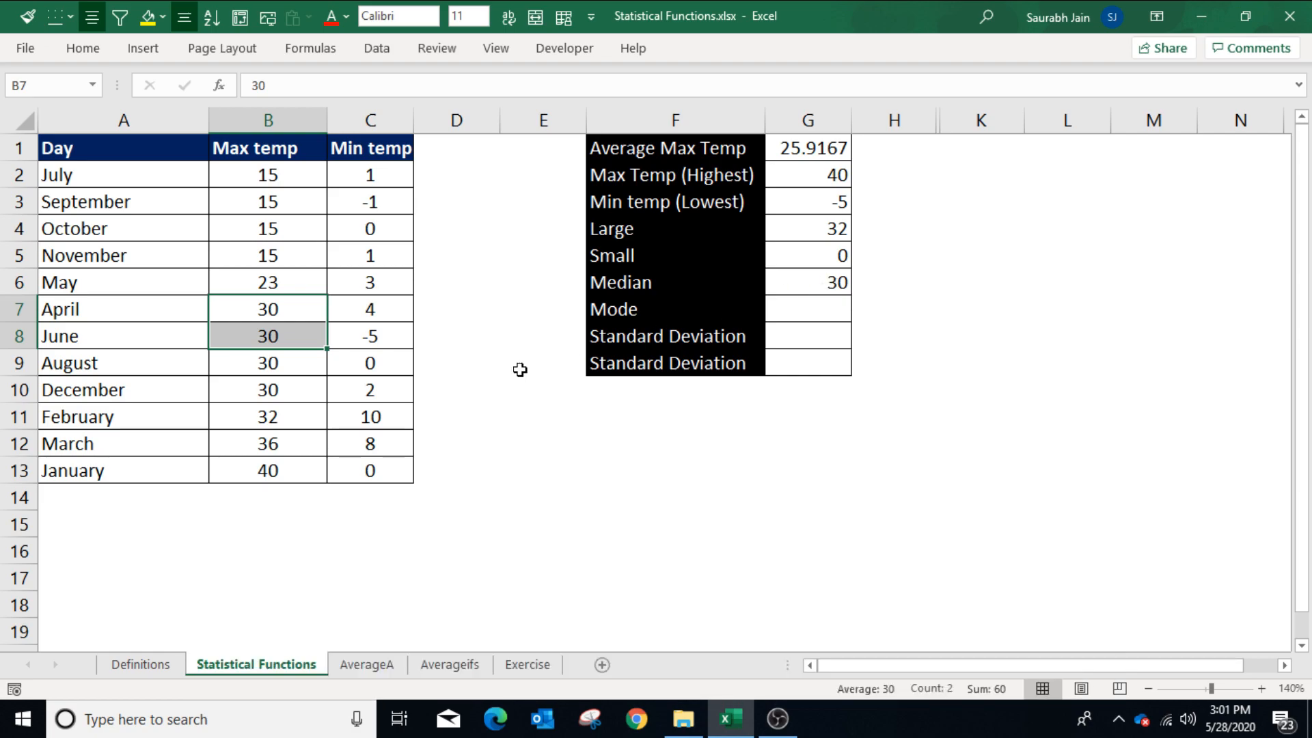
# - Add a test row 14 with xyz, 35 and 3, and extend the G6 median formula to B2:B14
pyautogui.click(122, 498)
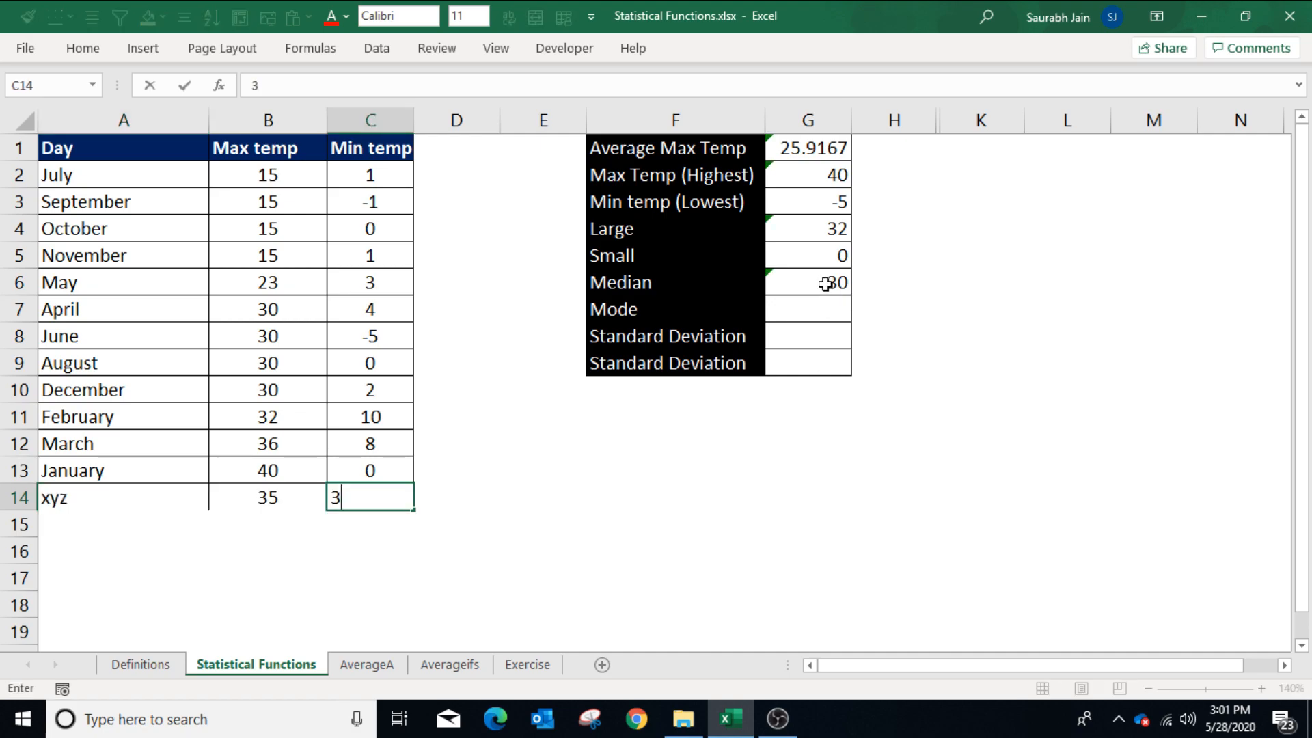
pyautogui.click(820, 283)
pyautogui.click(352, 86)
pyautogui.moveTo(352, 85); pyautogui.dragTo(312, 86)
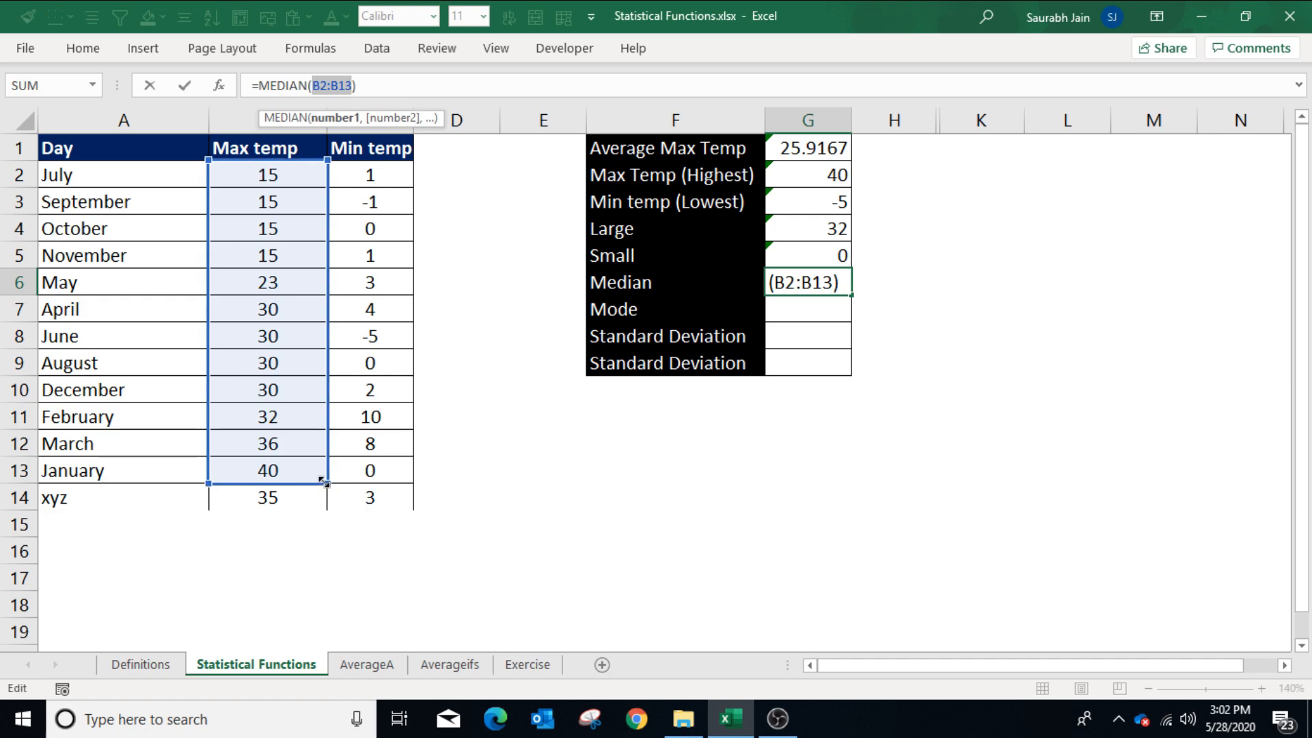
pyautogui.moveTo(325, 482); pyautogui.dragTo(326, 507)
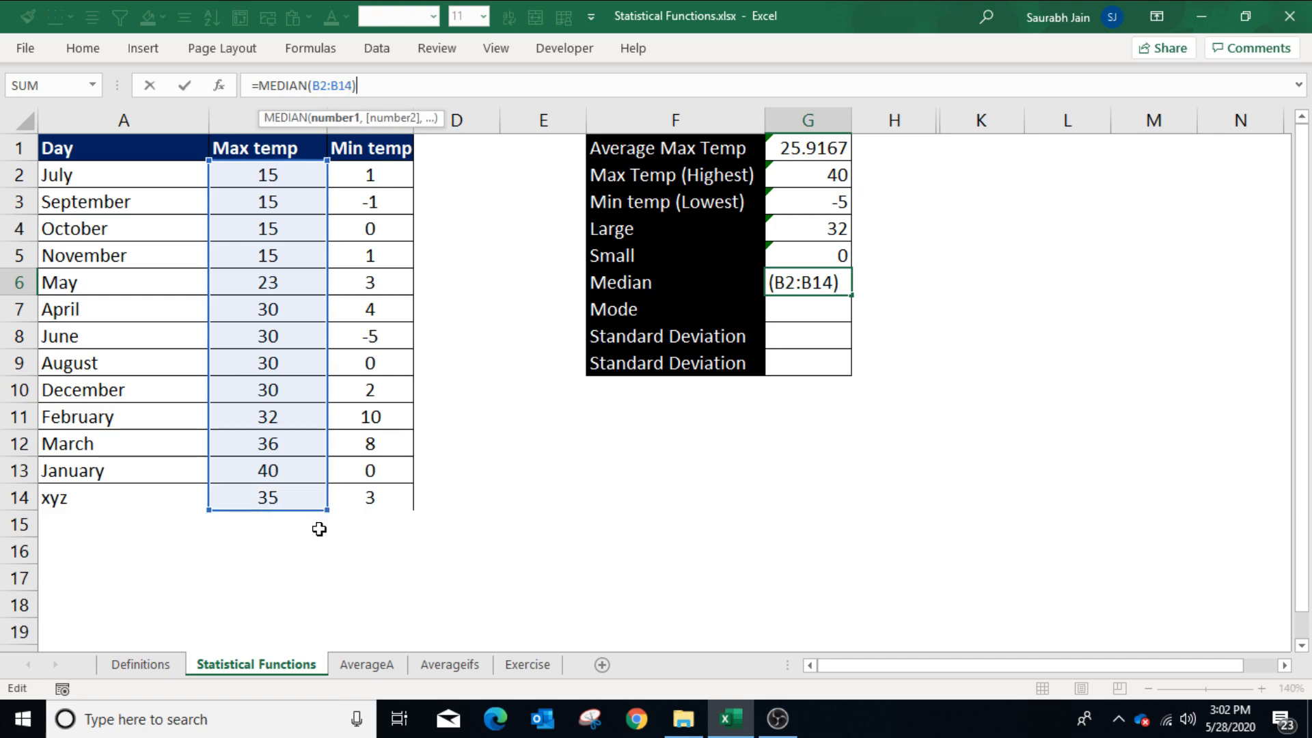
pyautogui.press('Return')
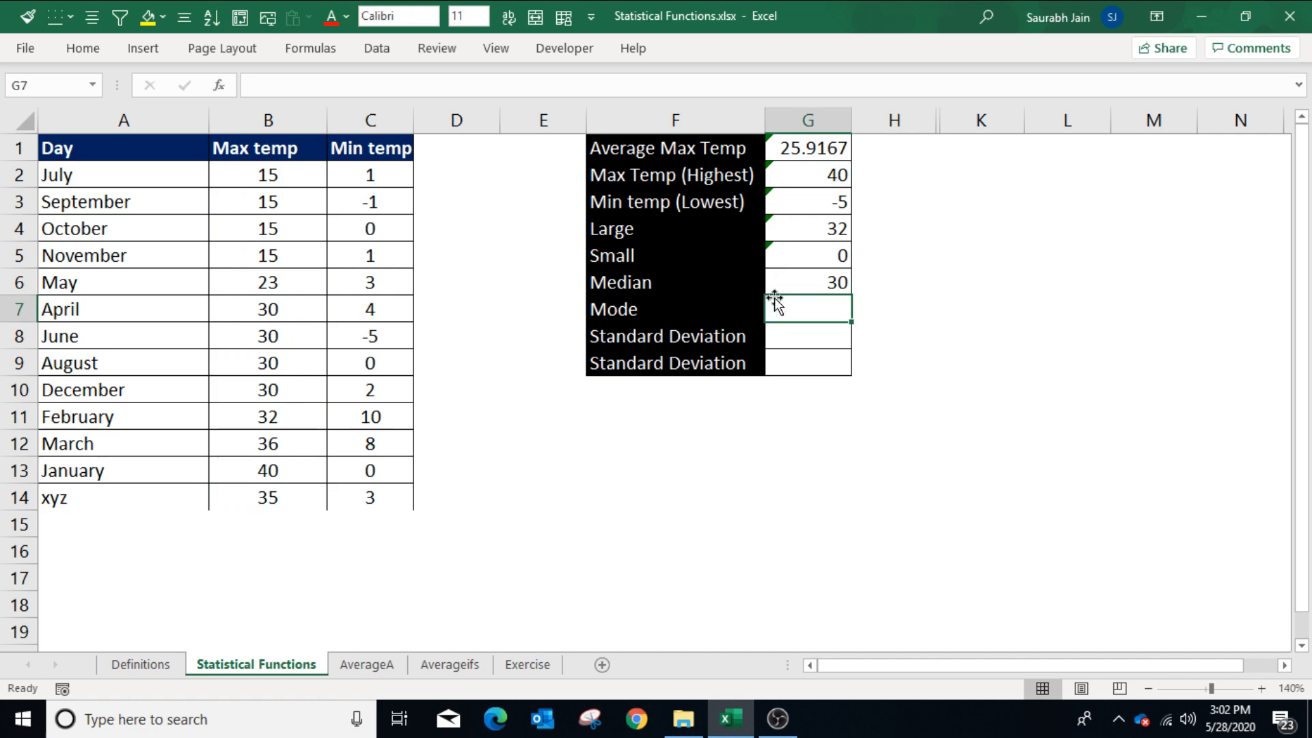
# - Sort the extended table including the xyz row by Max temp in ascending order and check the middle value in B8
pyautogui.click(794, 285)
pyautogui.moveTo(115, 181); pyautogui.dragTo(102, 489)
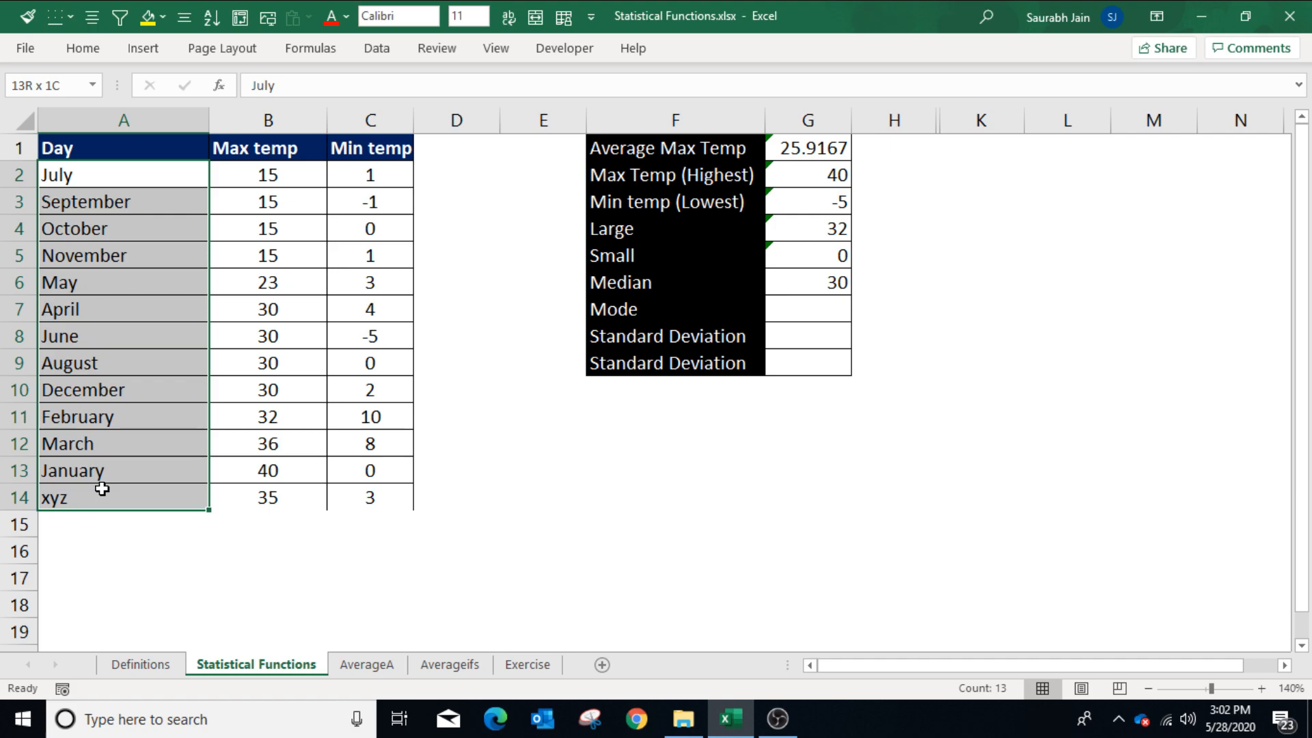
pyautogui.click(239, 202)
pyautogui.click(210, 17)
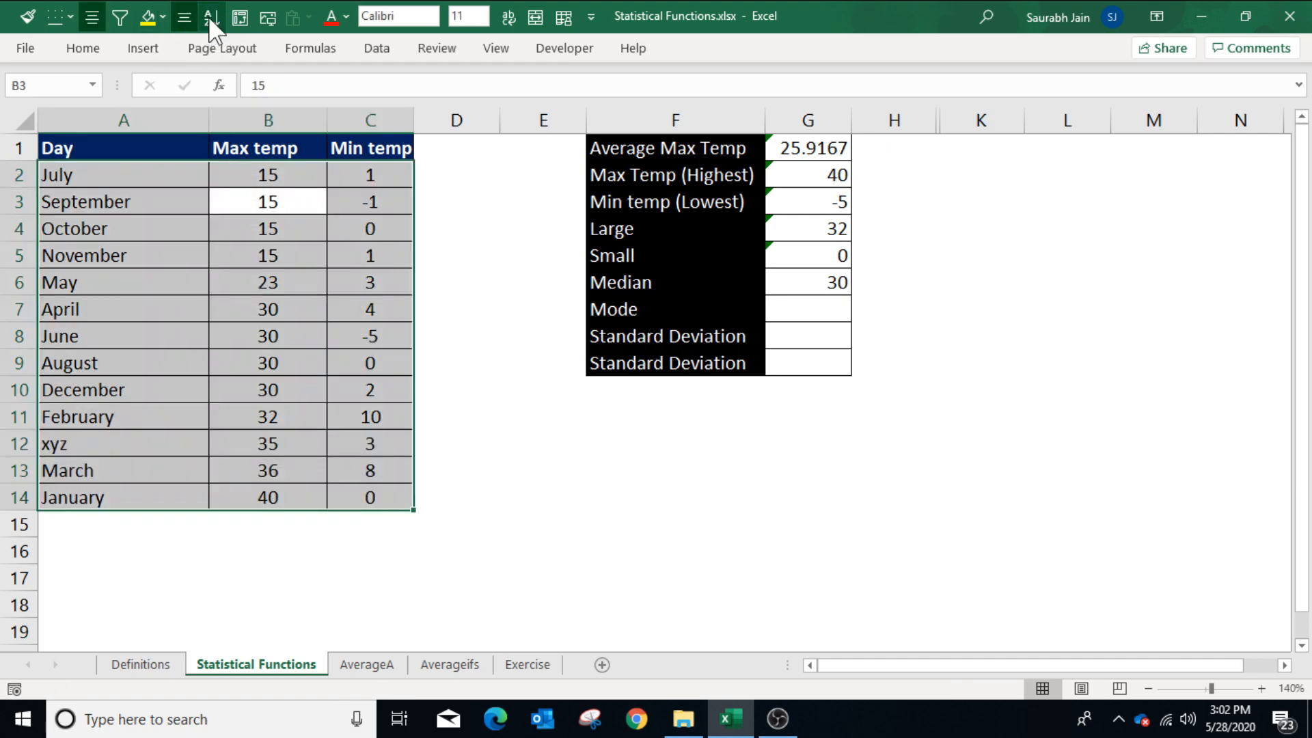
pyautogui.click(286, 337)
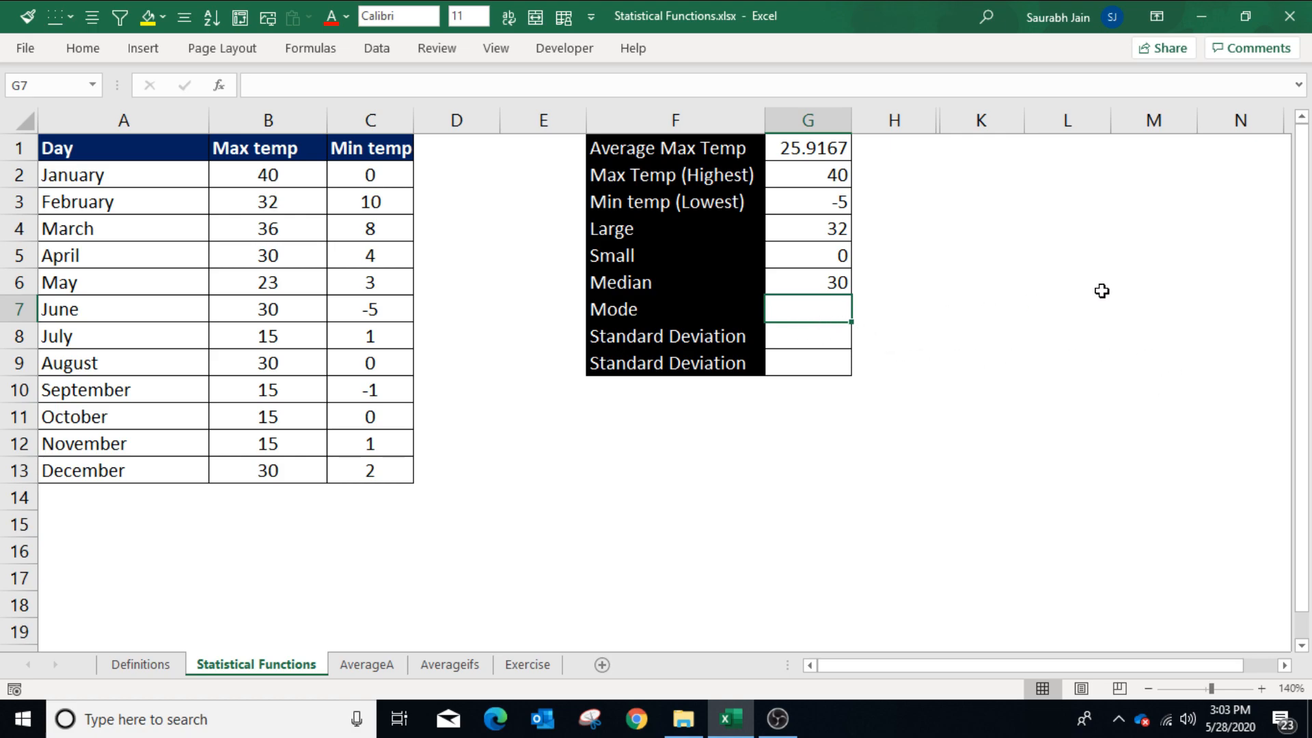
# - Calculate the most frequent max temperature in G7 with =MODE(B2:B13) and check the result cell
pyautogui.write('=mode')
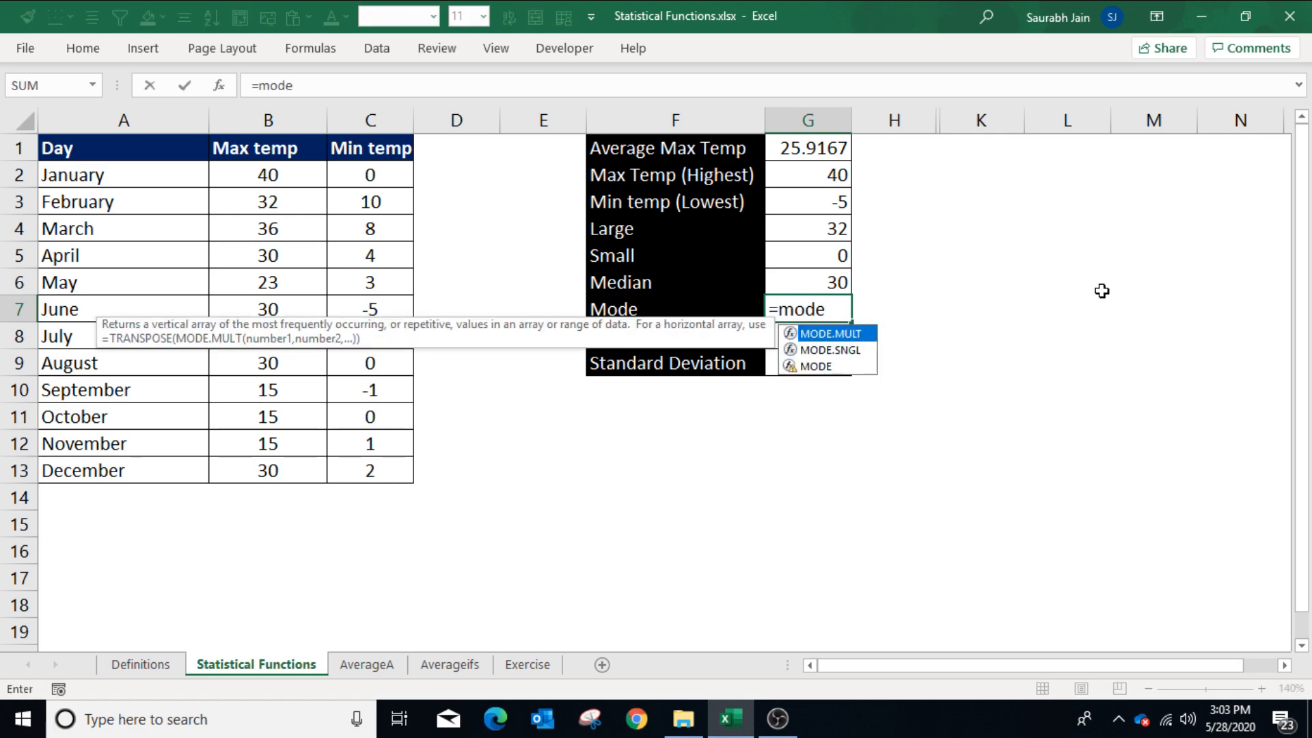
pyautogui.write('(')
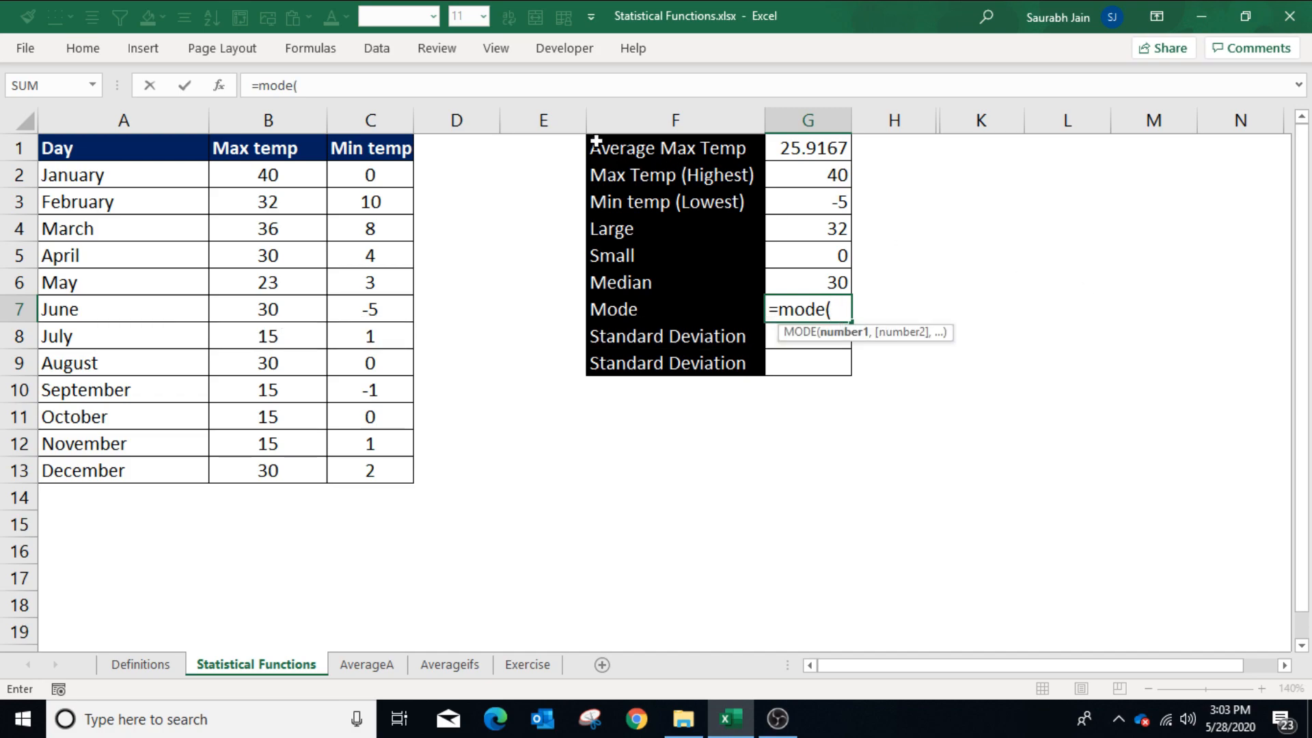
pyautogui.moveTo(301, 176); pyautogui.dragTo(271, 471)
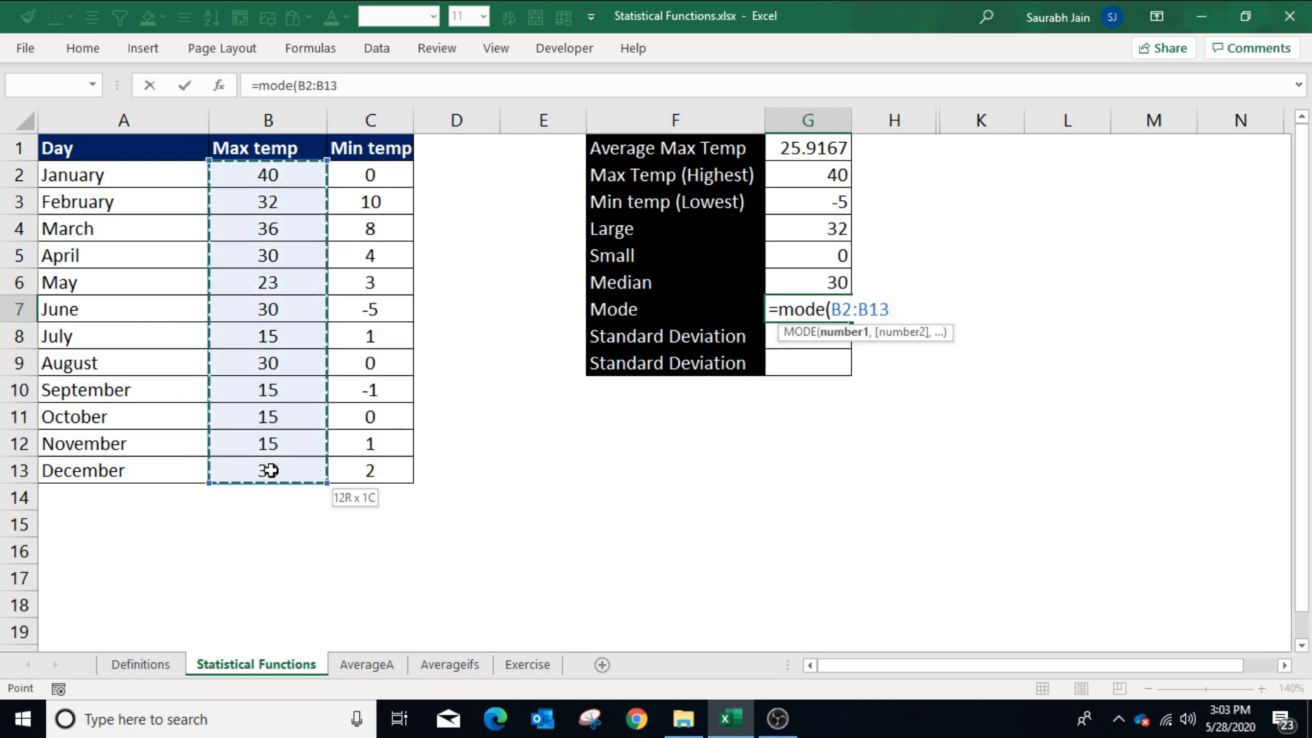
pyautogui.write(')')
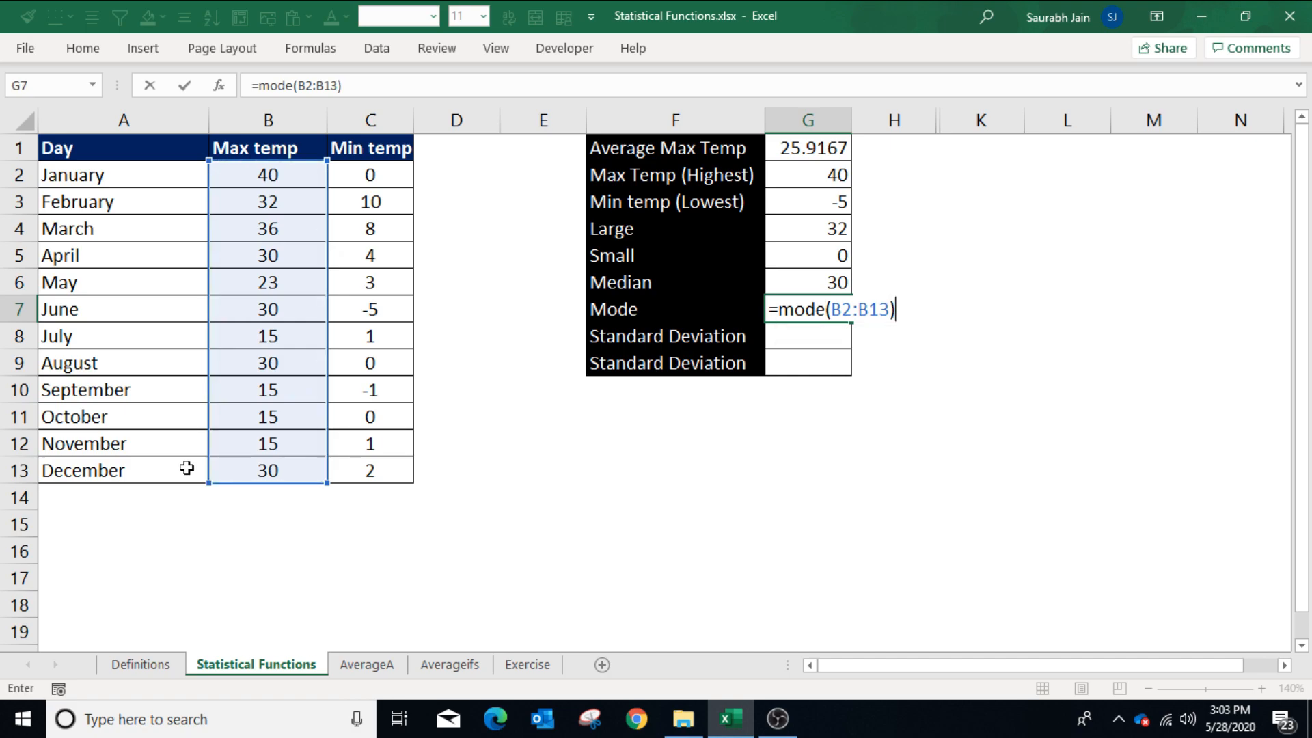
pyautogui.press('Return')
pyautogui.click(843, 313)
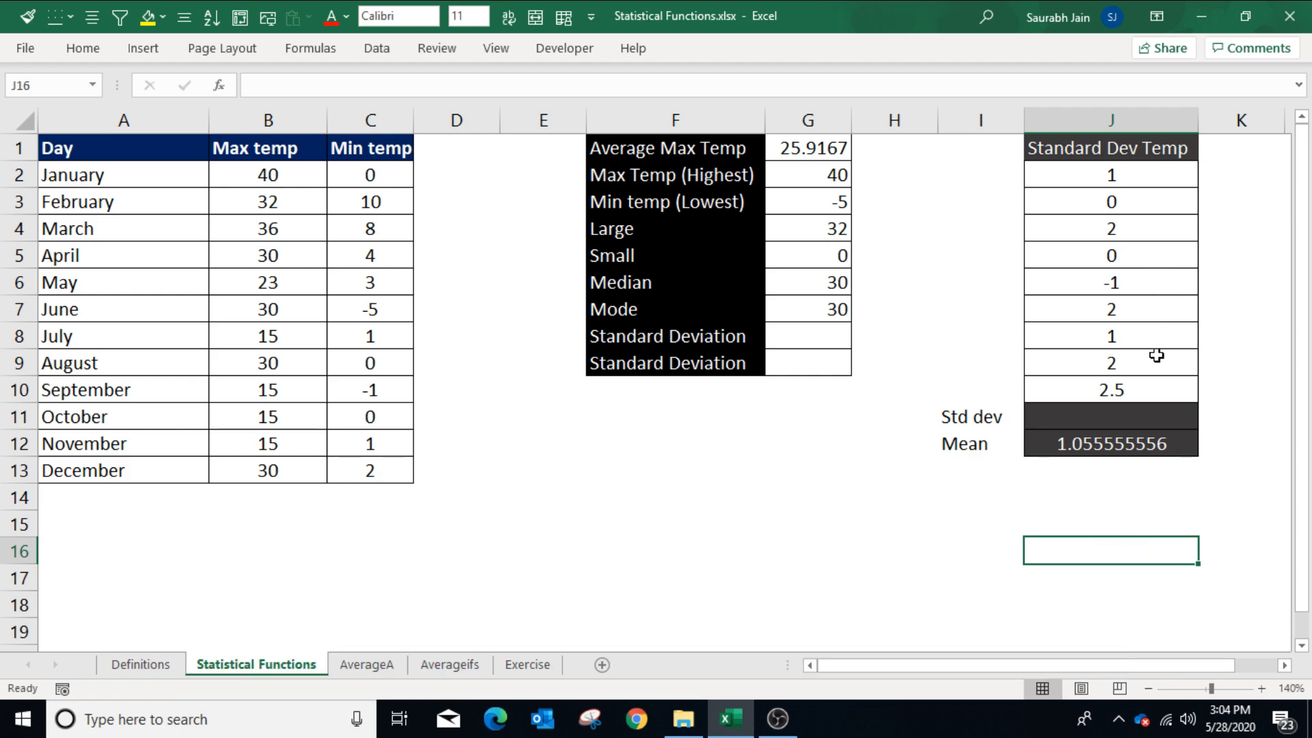
# - Review the Standard Dev Temp values and the mean in J12, and calculate their standard deviation in J11 with =STDEV(J2:J10)
pyautogui.click(1105, 113)
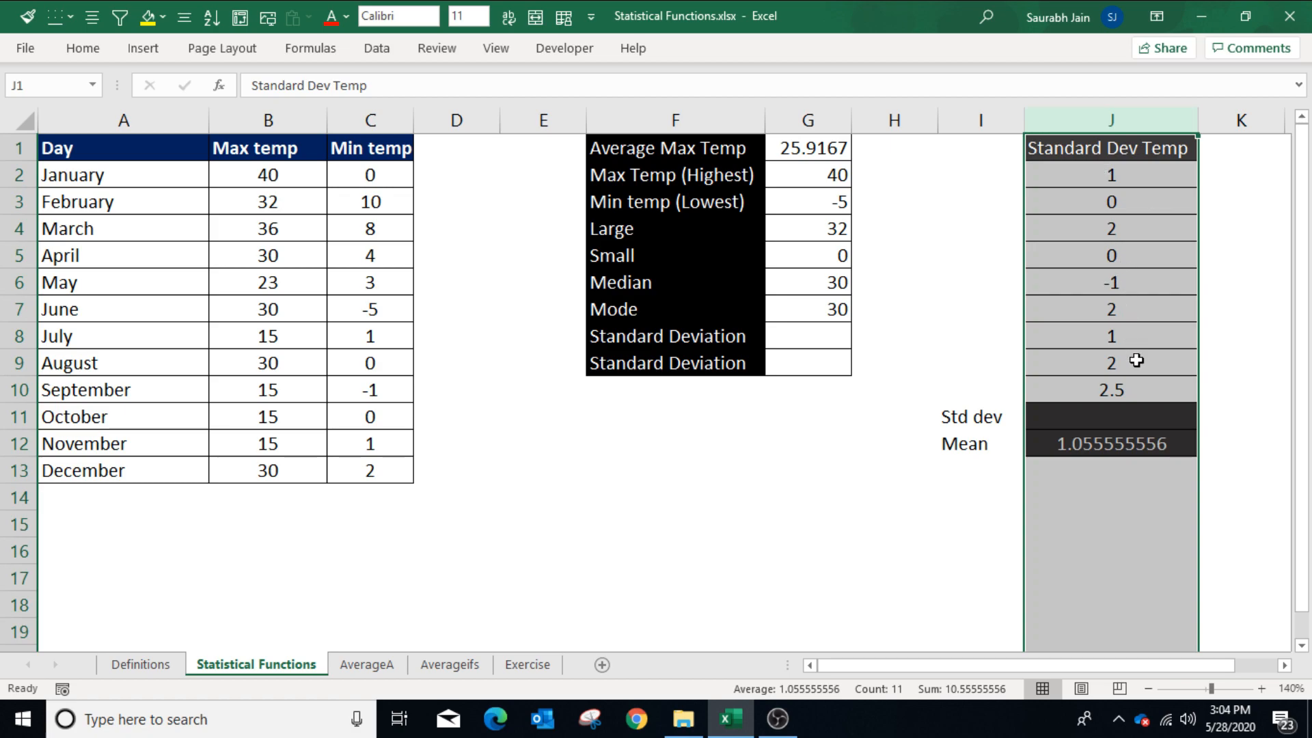
pyautogui.click(1133, 390)
pyautogui.click(1119, 446)
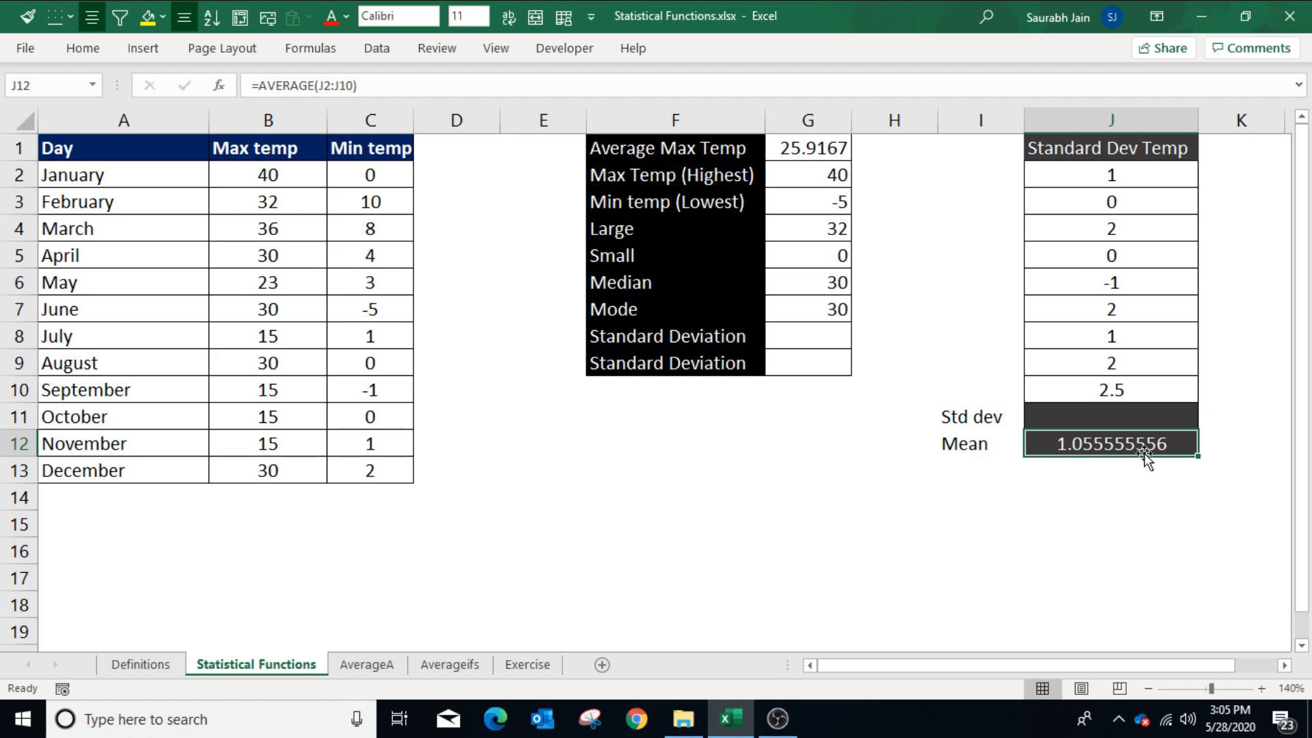
pyautogui.click(1129, 410)
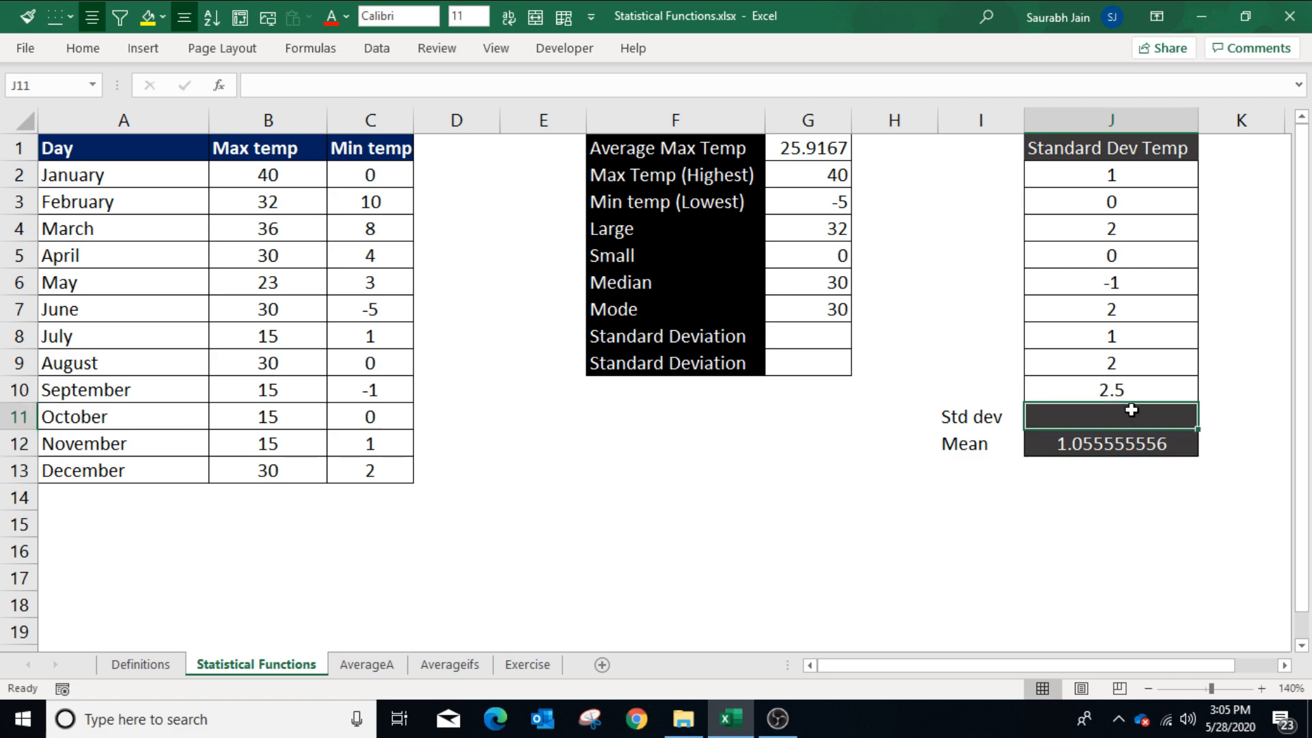
pyautogui.write('=std')
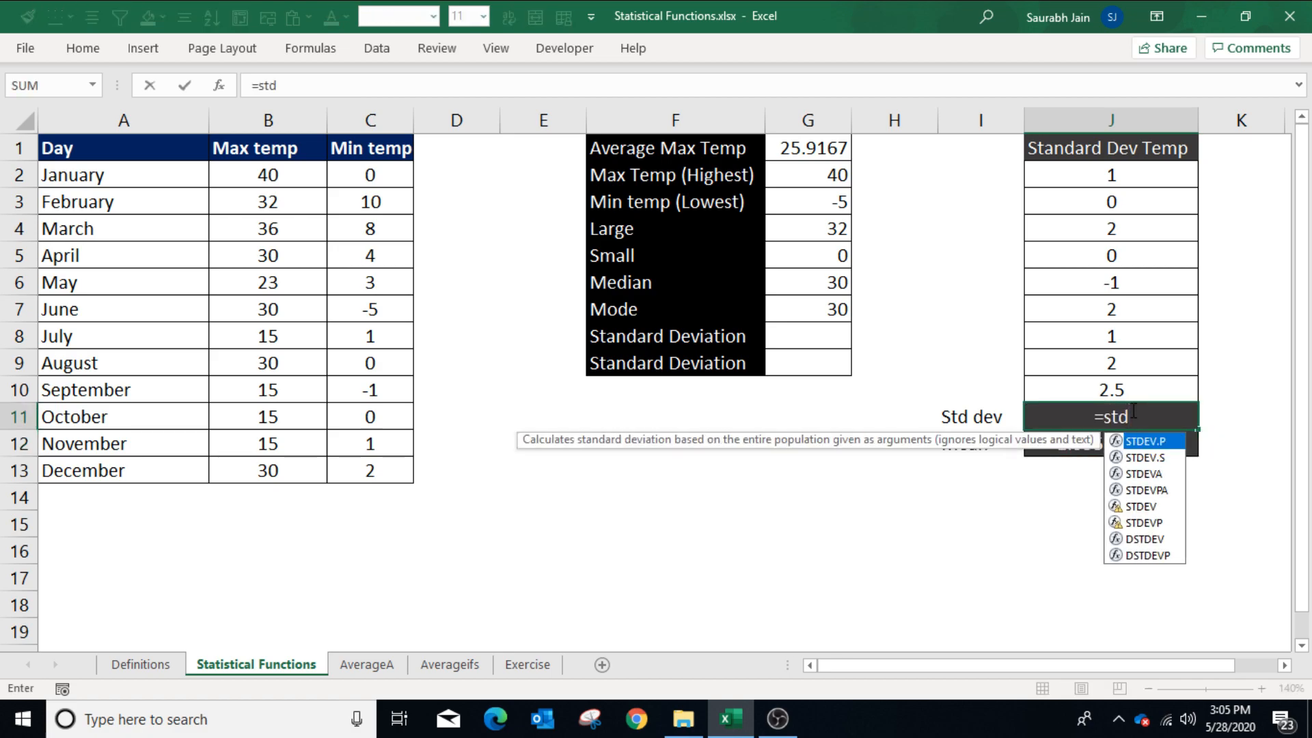
pyautogui.write('ev(')
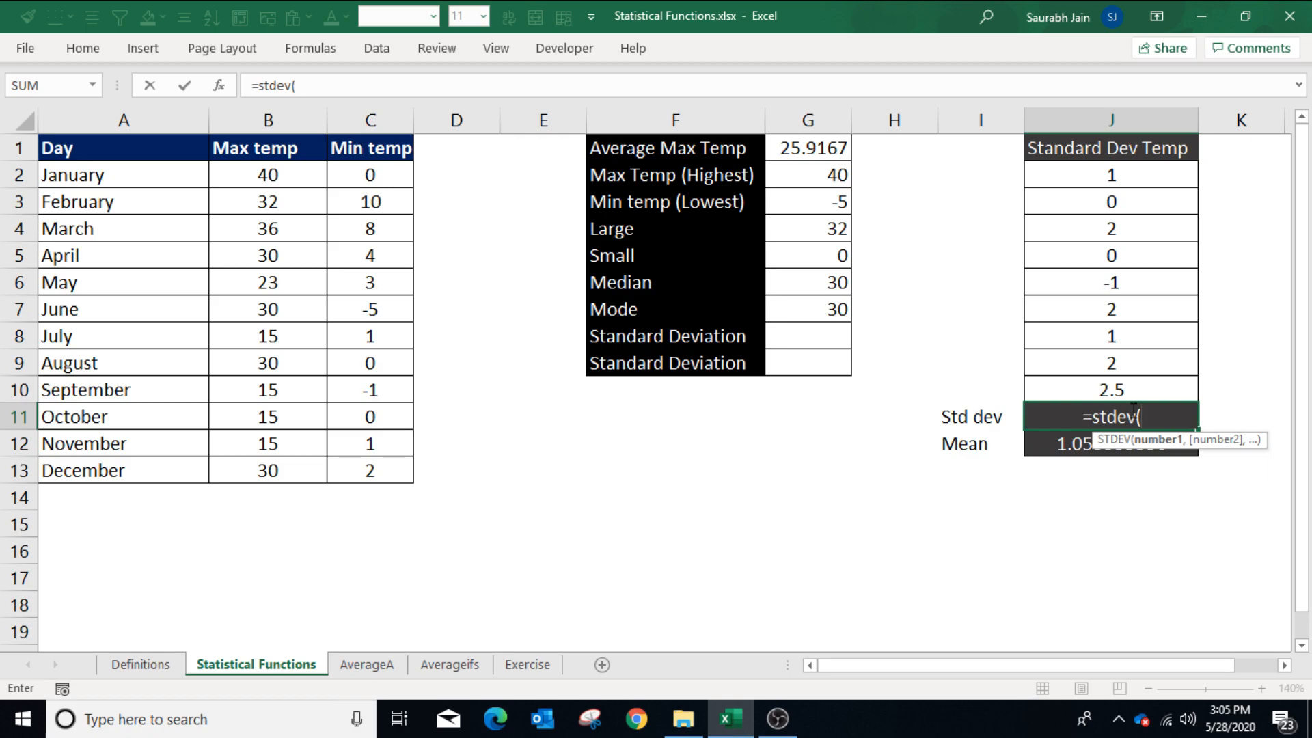
pyautogui.moveTo(1146, 179); pyautogui.dragTo(1142, 388)
pyautogui.write(')')
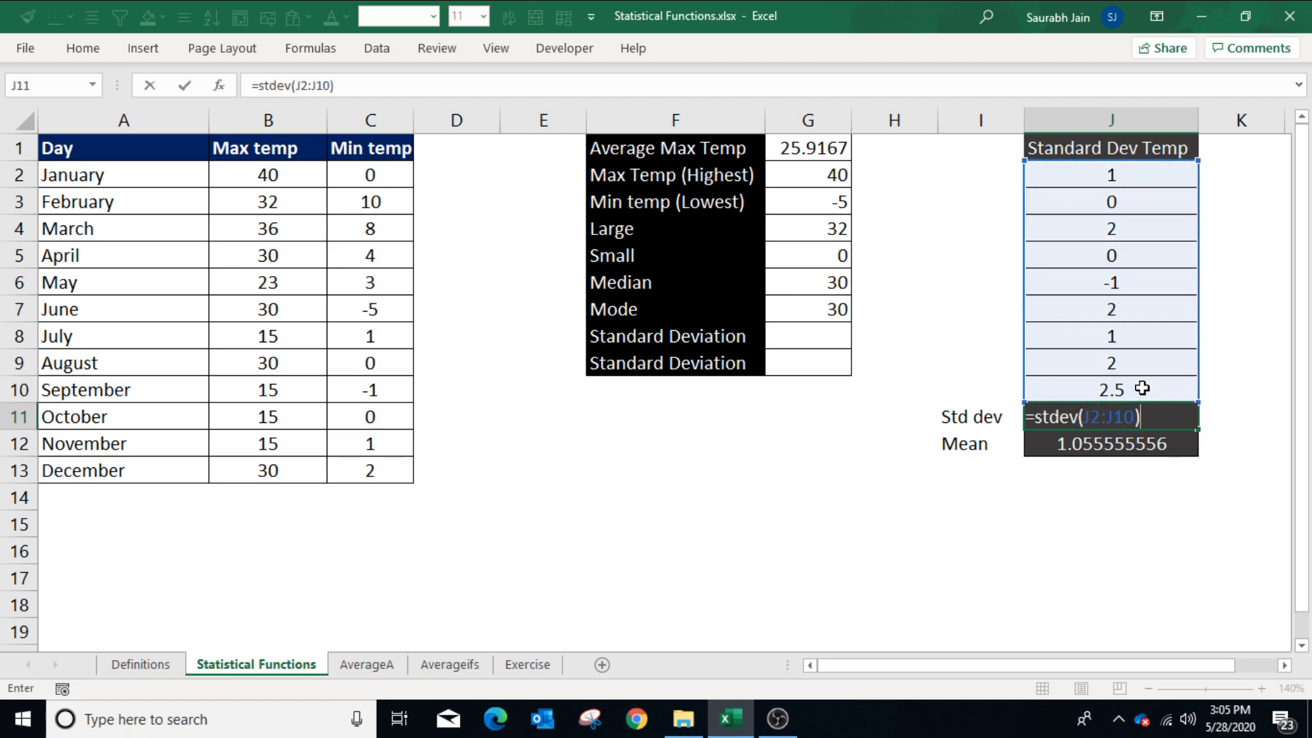
pyautogui.press('Return')
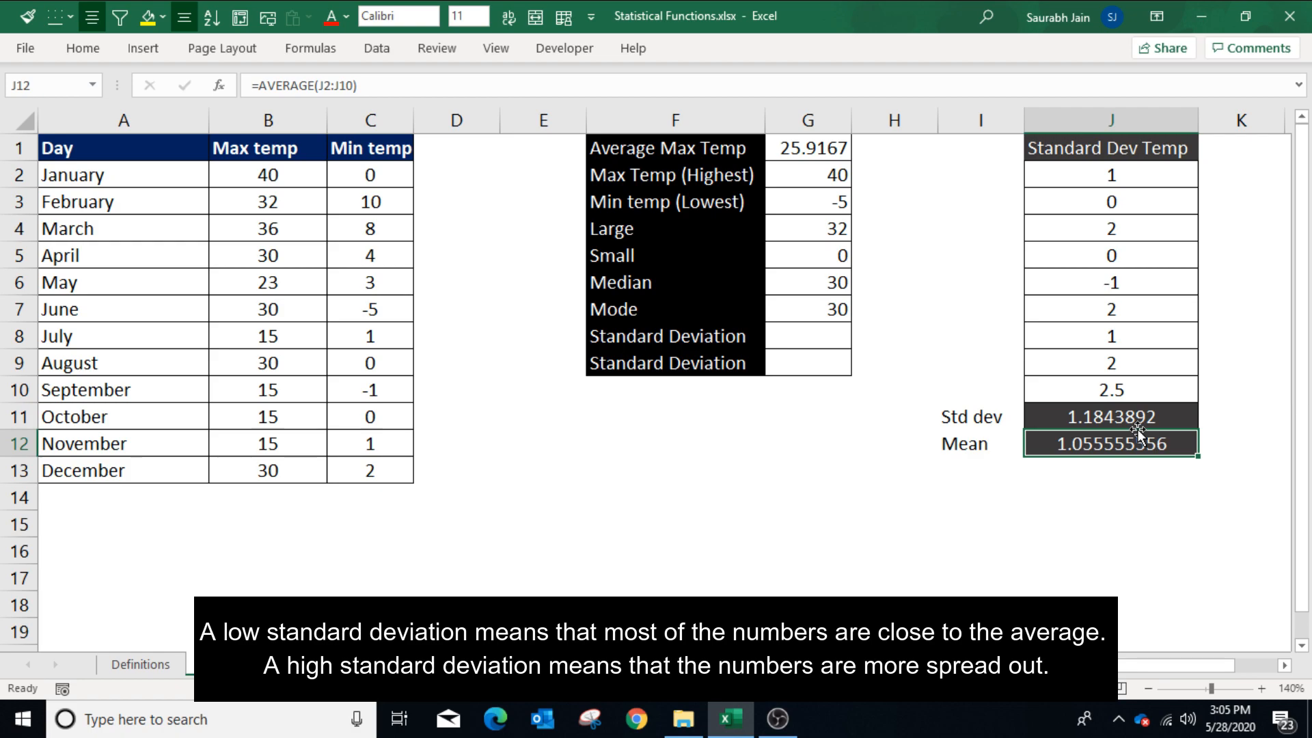
# - Change the temperature in J10 to 1 and check the standard deviation in J11
pyautogui.click(1127, 389)
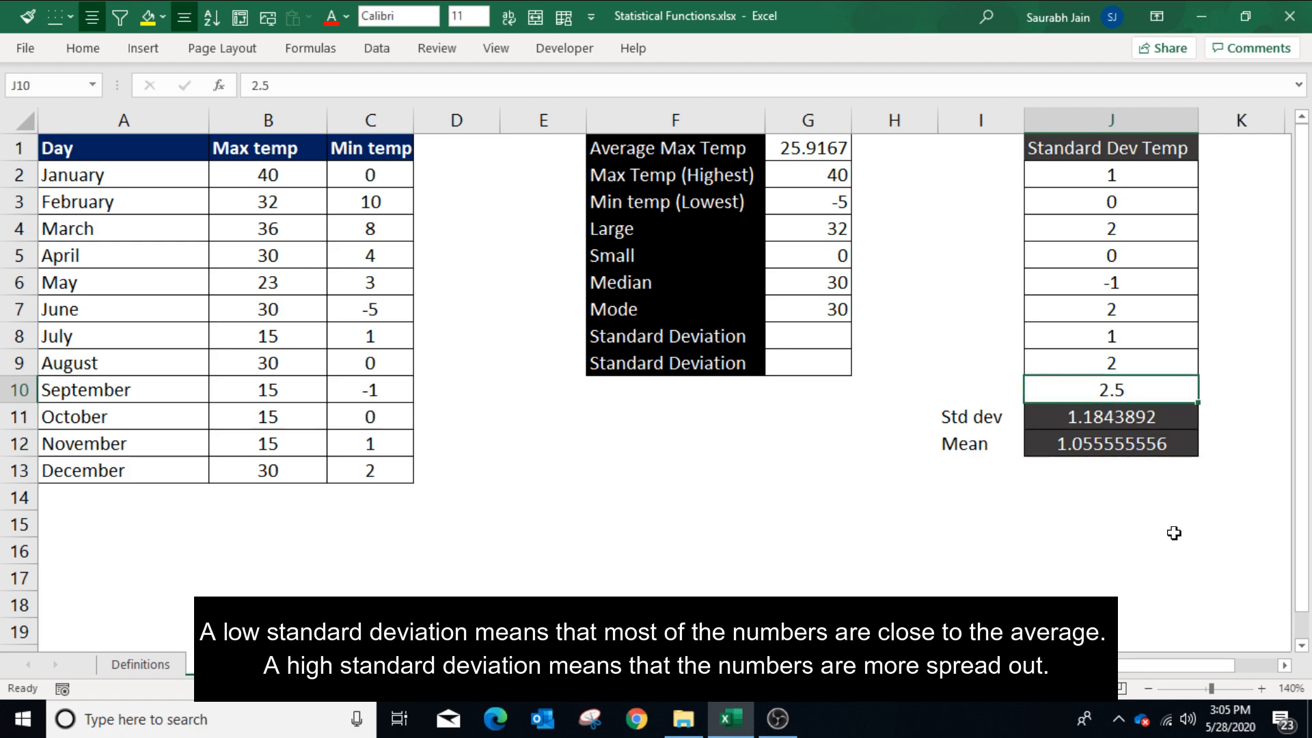
pyautogui.write('1')
pyautogui.press('Up')
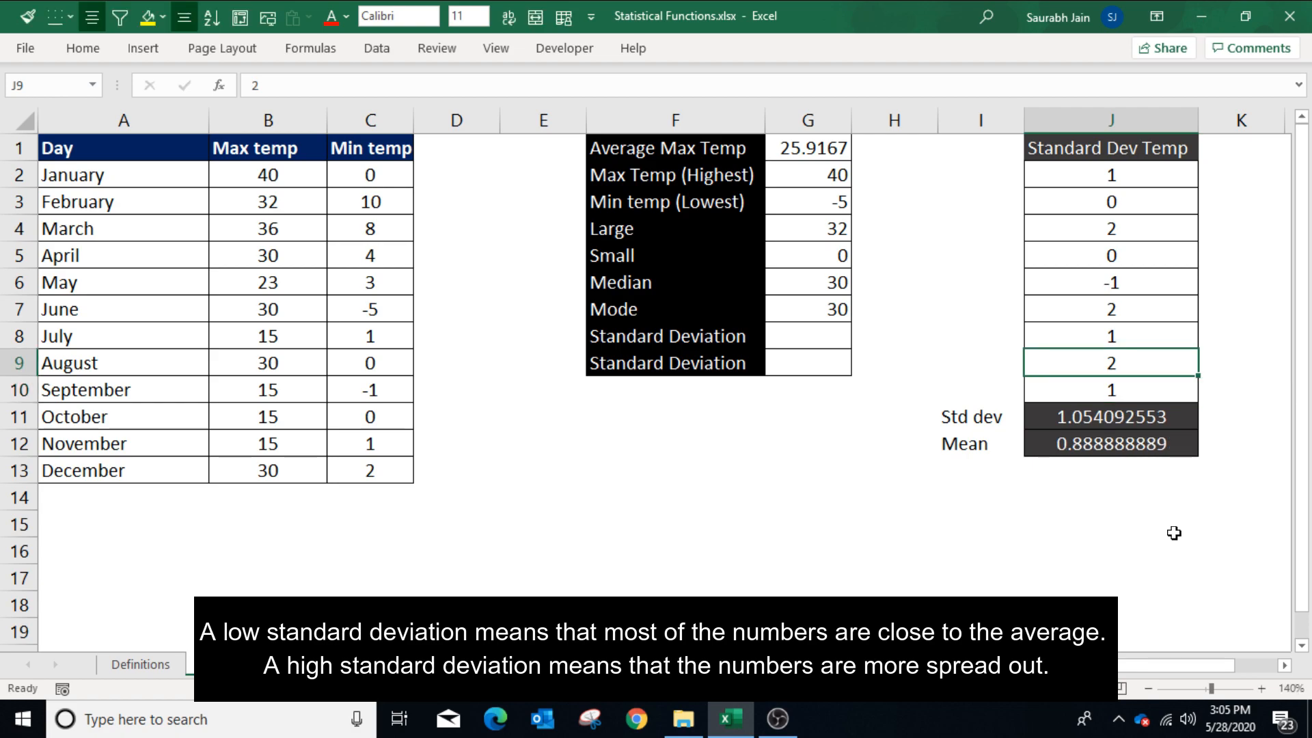
pyautogui.press('Down')
pyautogui.press('Down')
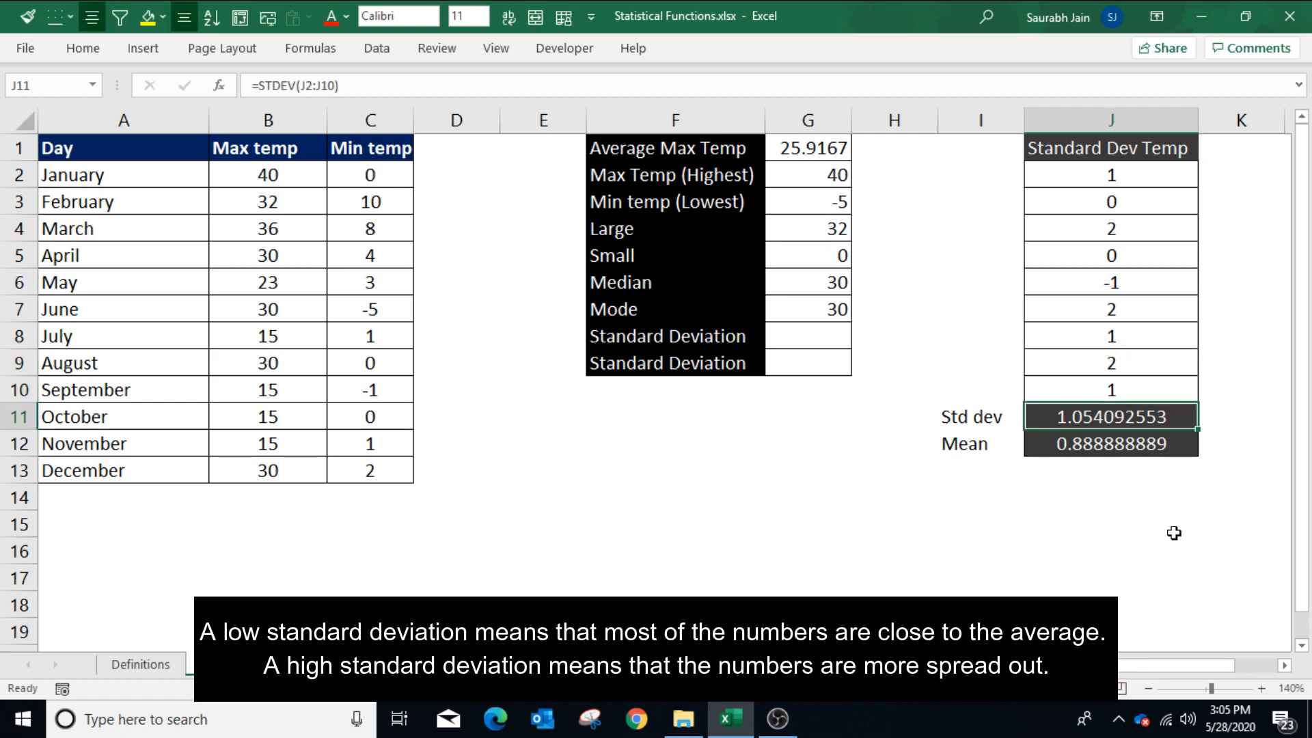
# - Set the temperatures in J4 and J7 to 1 to bring the values closer to the mean
pyautogui.click(1123, 230)
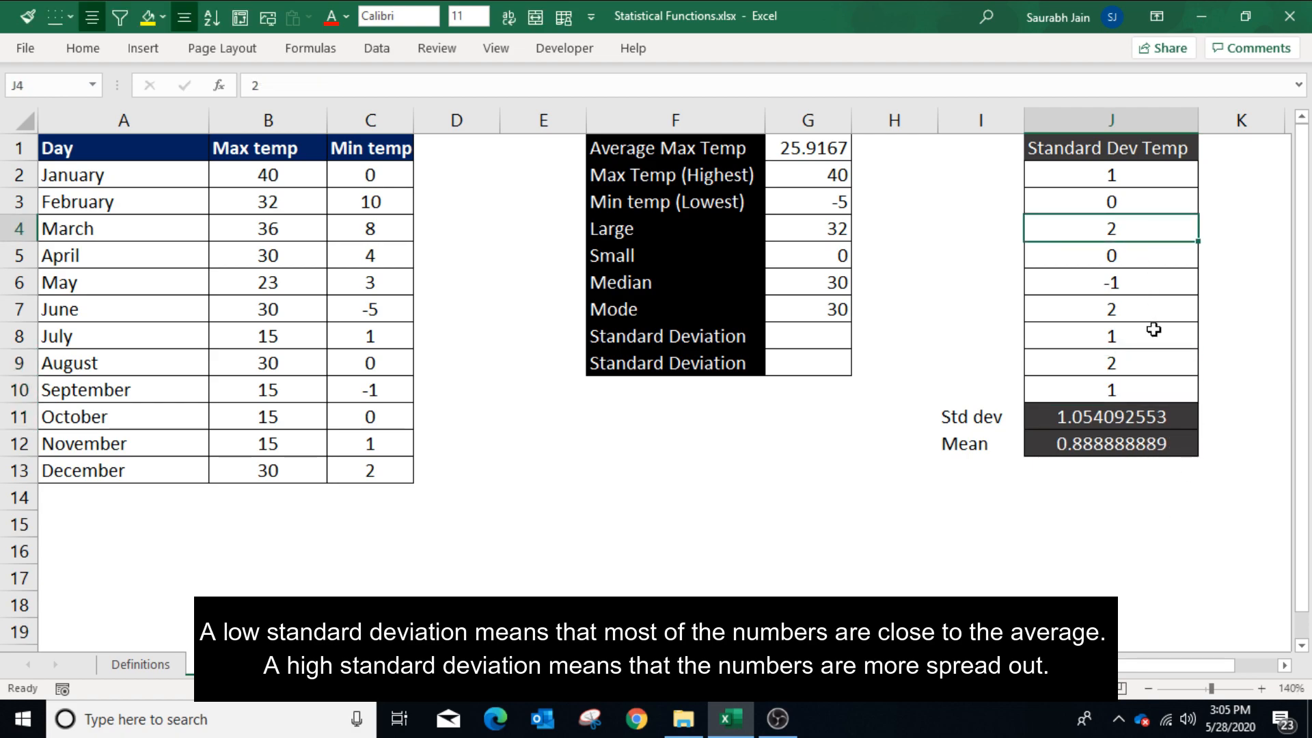
pyautogui.write('1')
pyautogui.click(1133, 307)
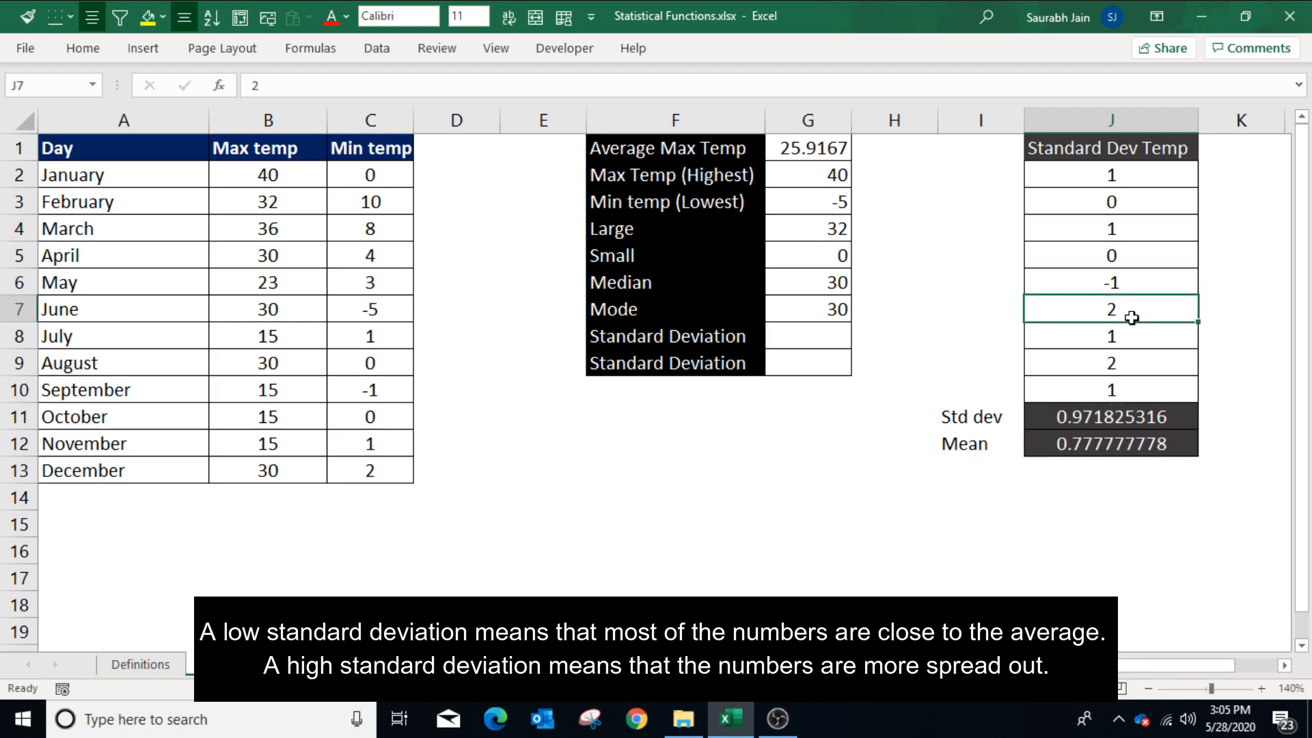
pyautogui.write('1')
pyautogui.click(1131, 345)
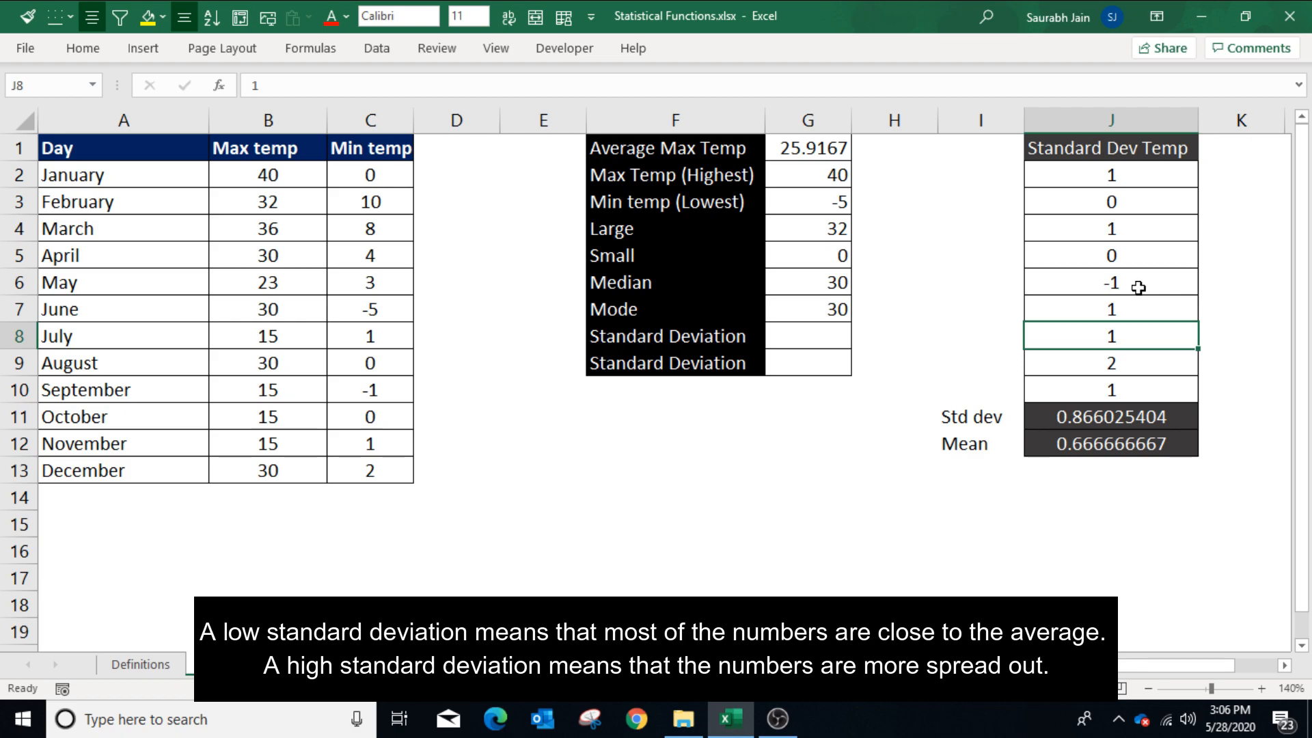
# - Enter 25 as an outlier in J4 to spread the temperature values further from the mean
pyautogui.click(1117, 253)
pyautogui.click(1117, 231)
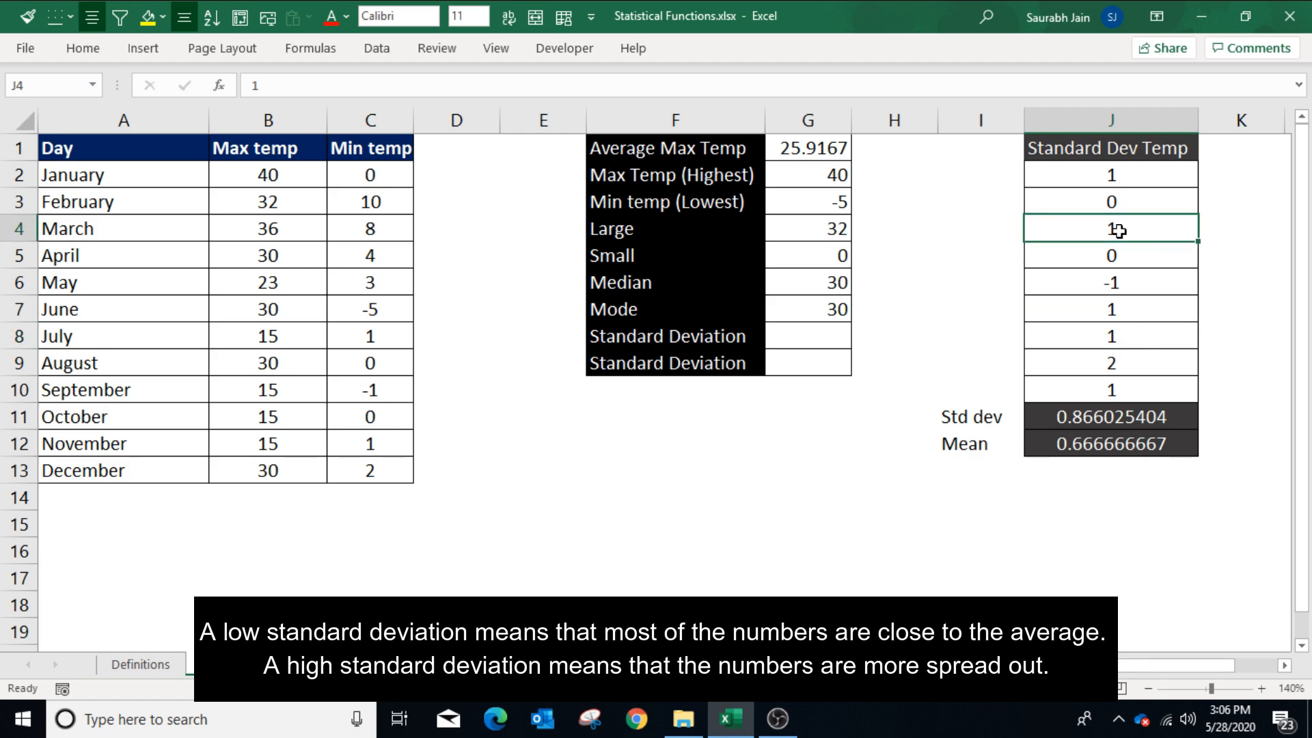
pyautogui.write('25')
pyautogui.click(1065, 308)
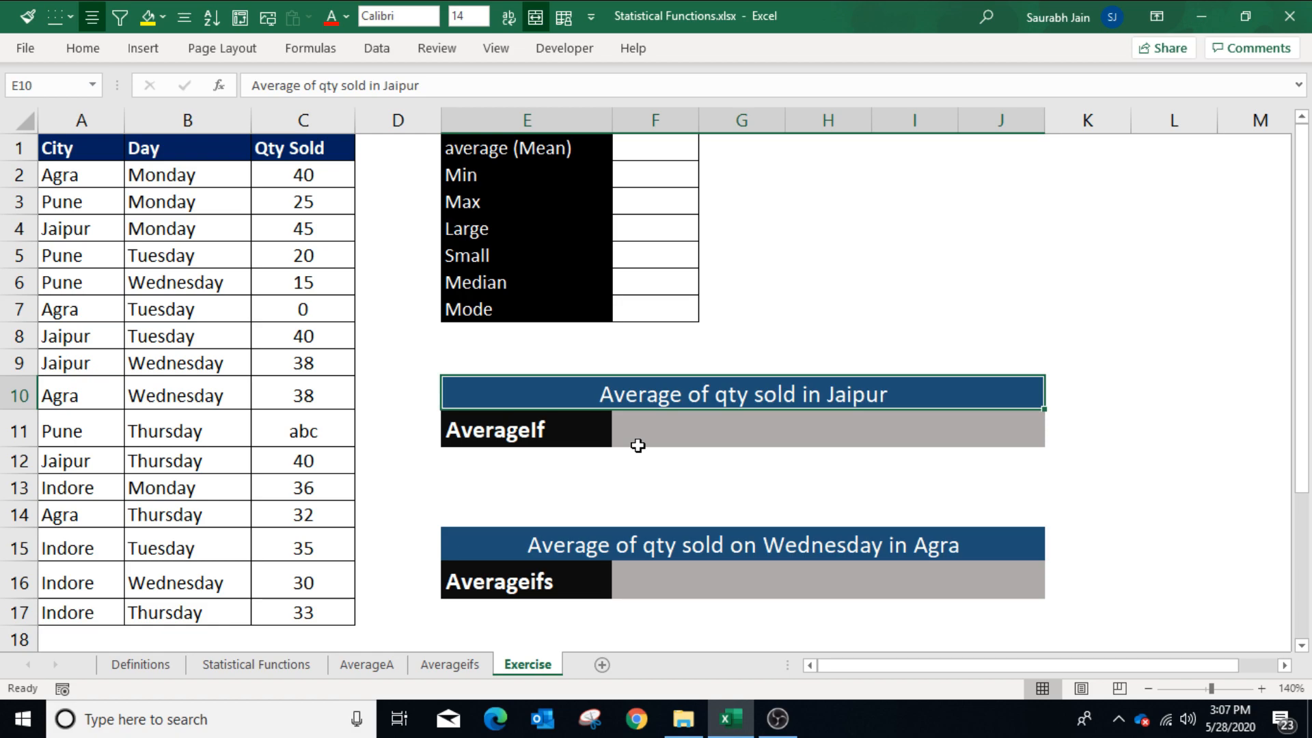
# - Open the Definitions sheet to review the statistical function descriptions
pyautogui.click(171, 666)
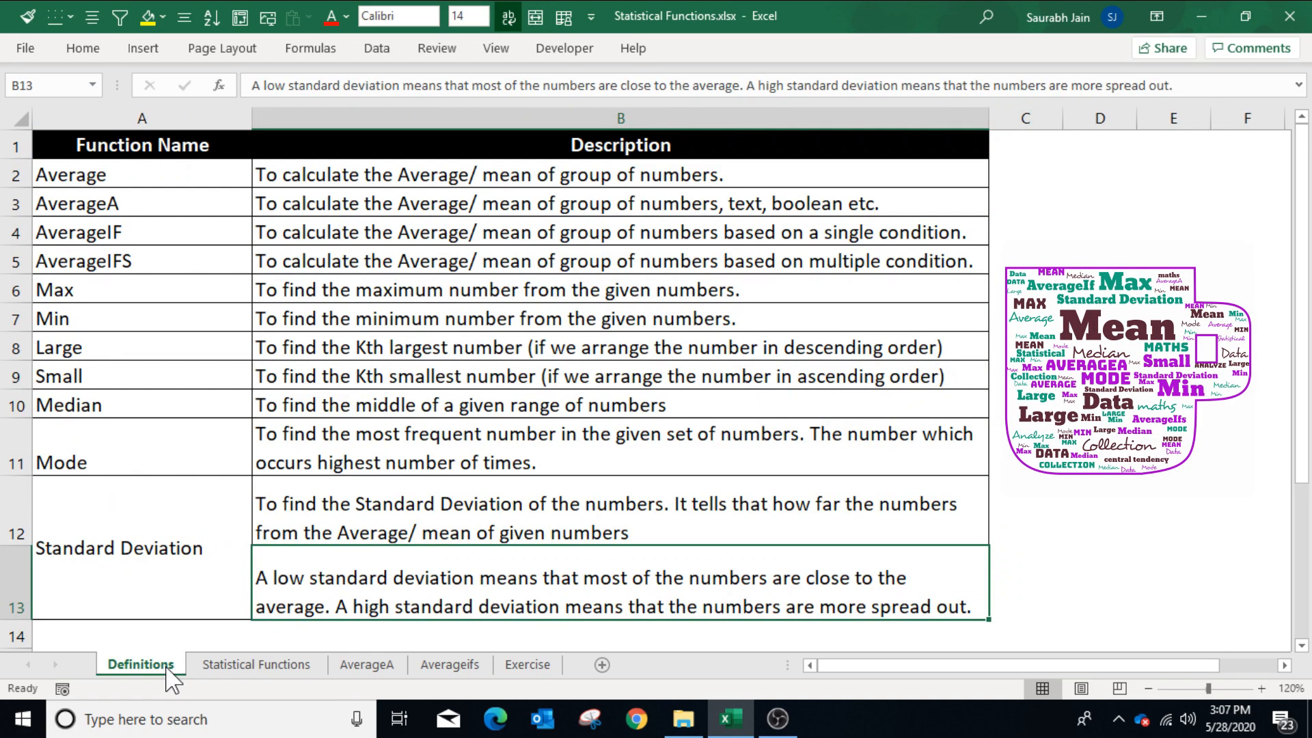